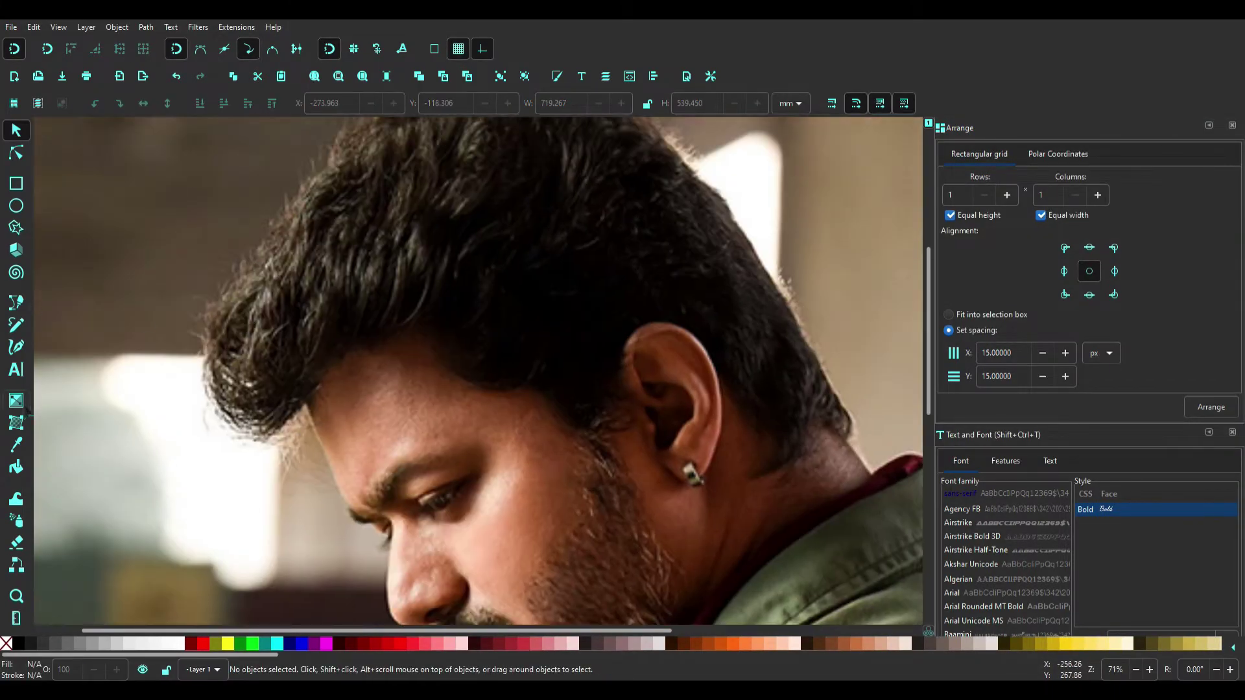
# Trace the hair outline over the photo as a Bezier path.
pyautogui.press('b')
pyautogui.click(350, 355)
pyautogui.moveTo(325, 375); pyautogui.dragTo(325, 408)
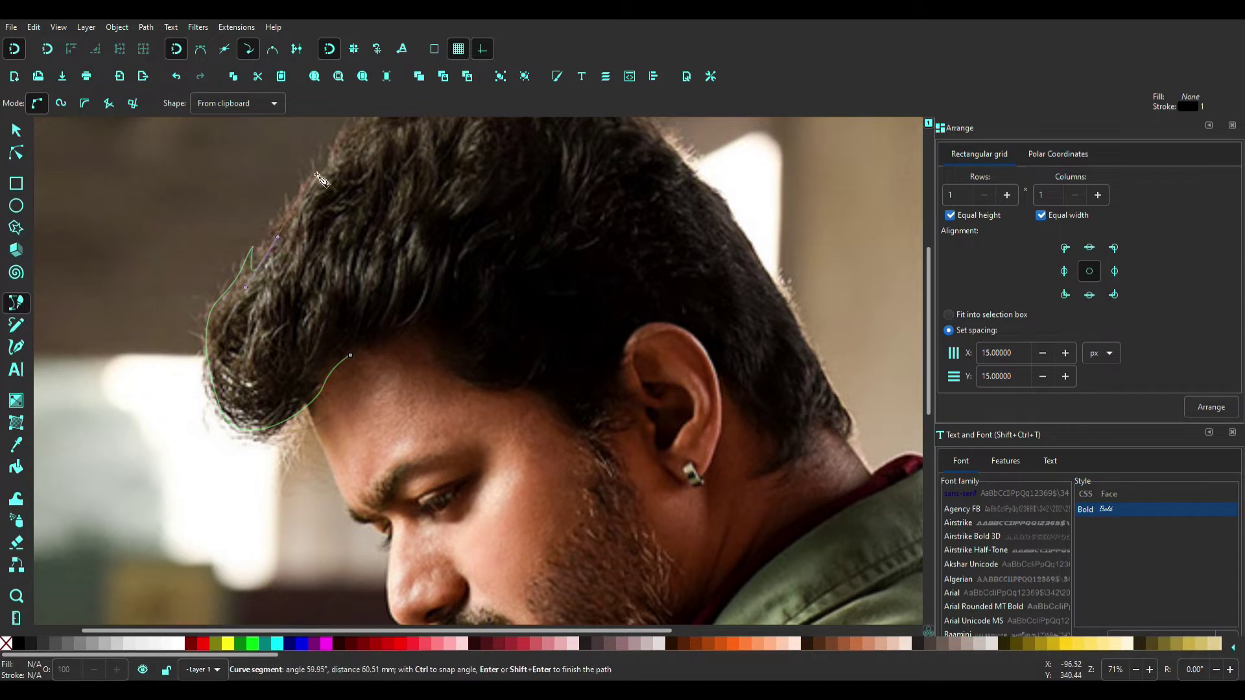
pyautogui.scroll(5, 319, 180)
pyautogui.click(303, 278)
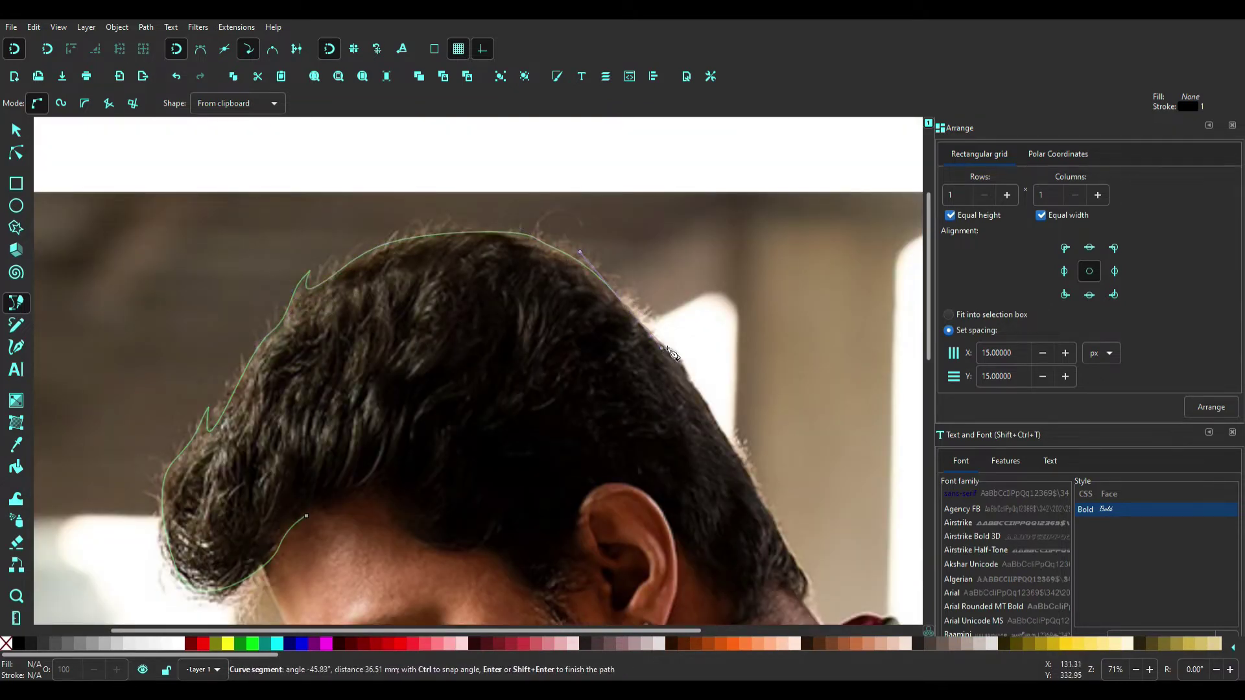
pyautogui.press('Return')
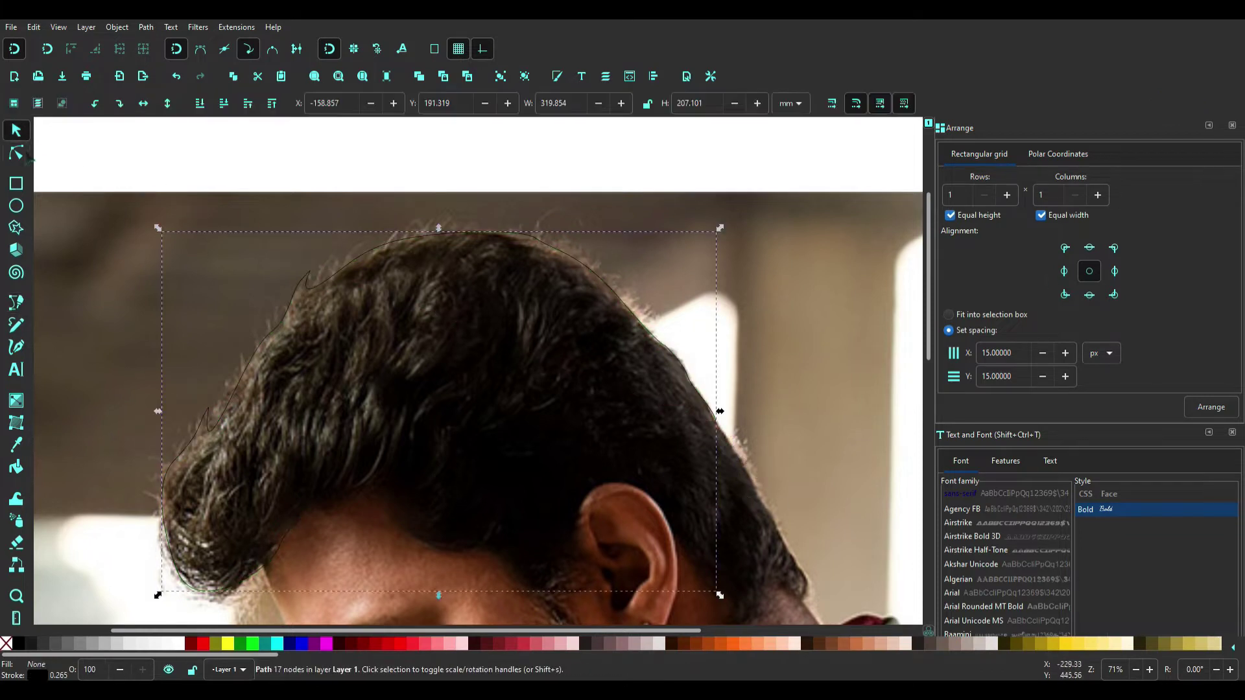
# Show the stroke style options for the traced outline in Fill and Stroke.
pyautogui.hotkey('ctrl', 'shift', 'f')
pyautogui.click(1096, 327)
pyautogui.press('1')
pyautogui.scroll(-5, 680, 416)
pyautogui.hscroll(4, 680, 415)
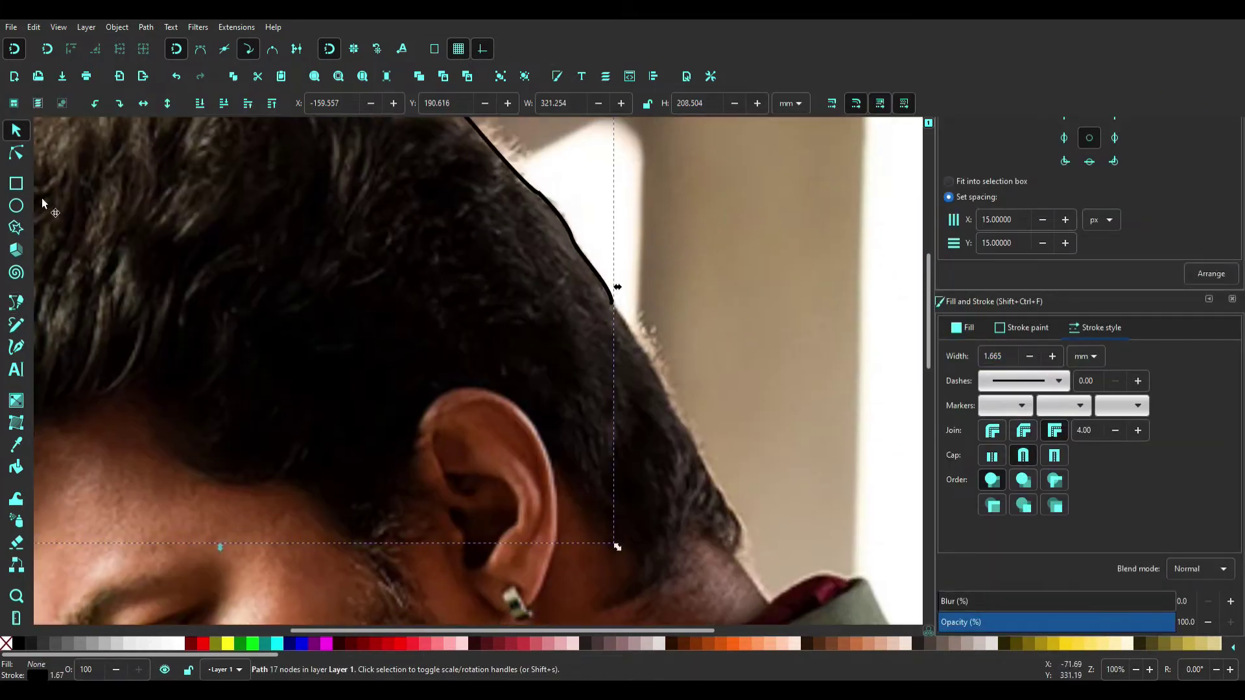
# Extend the outline down the back of the head and around the ear's upper edge.
pyautogui.press('b')
pyautogui.click(611, 303)
pyautogui.moveTo(666, 379); pyautogui.dragTo(678, 427)
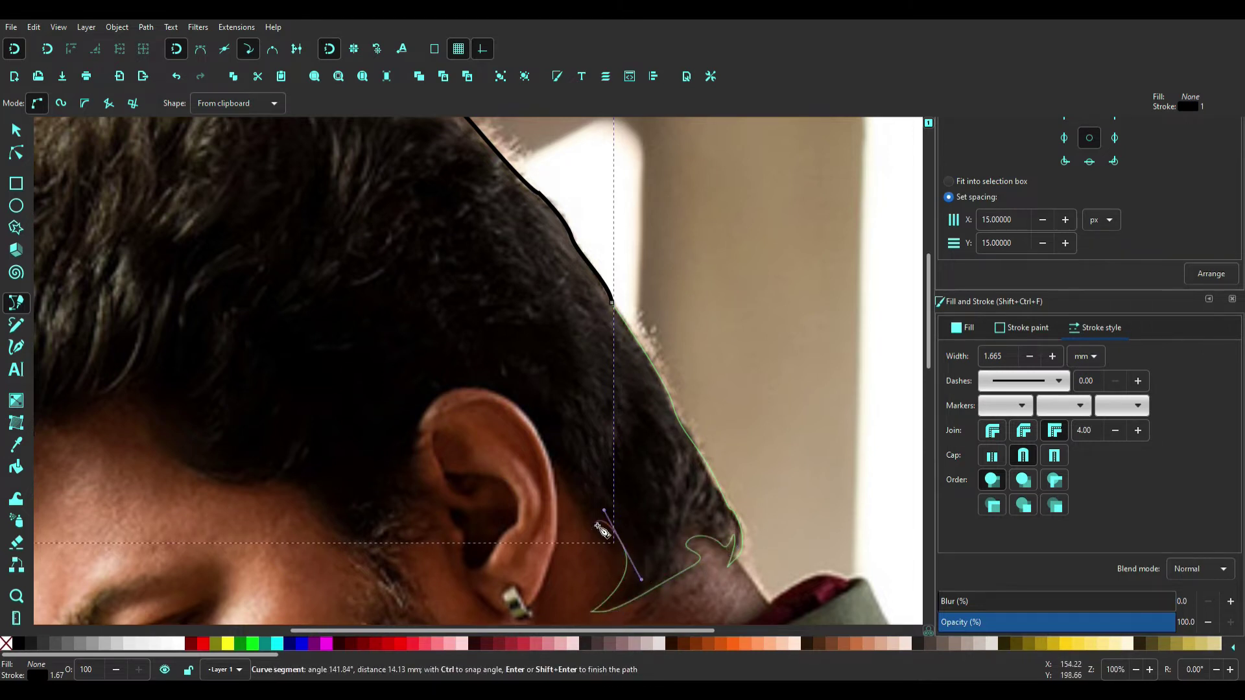
pyautogui.scroll(1, 503, 408)
pyautogui.moveTo(458, 379); pyautogui.dragTo(392, 394)
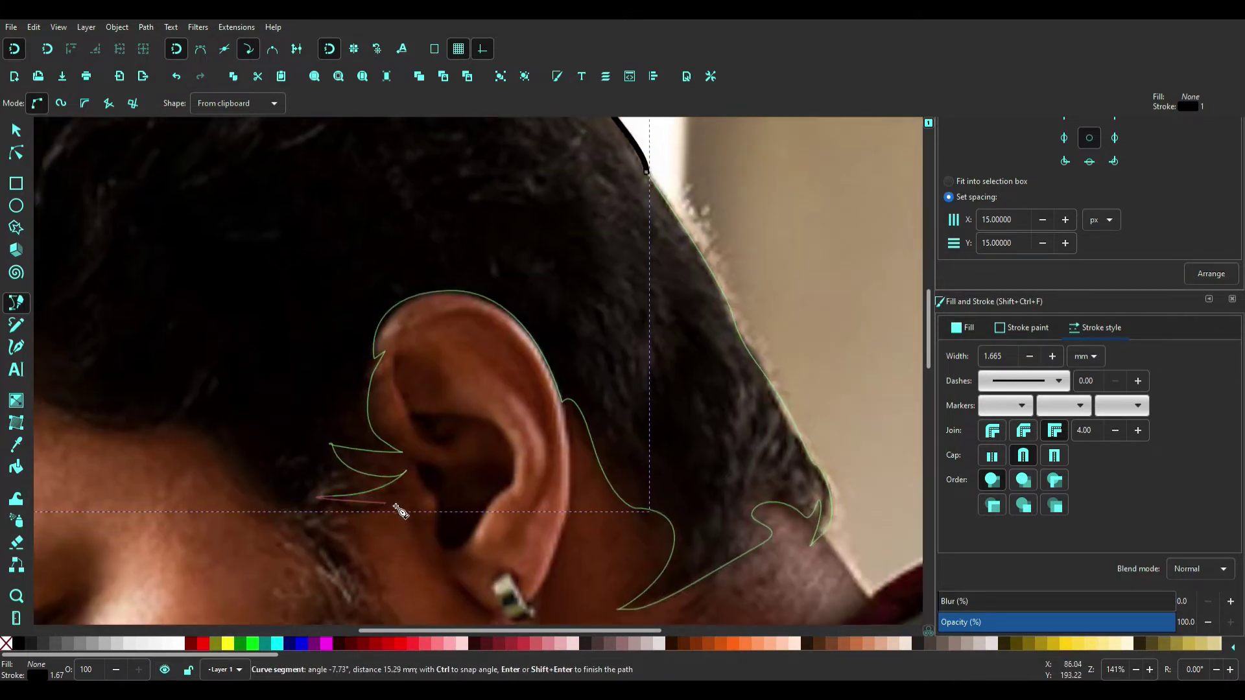
pyautogui.press('Return')
# Adjust a node on the lower ear curves with the Node tool.
pyautogui.press('n')
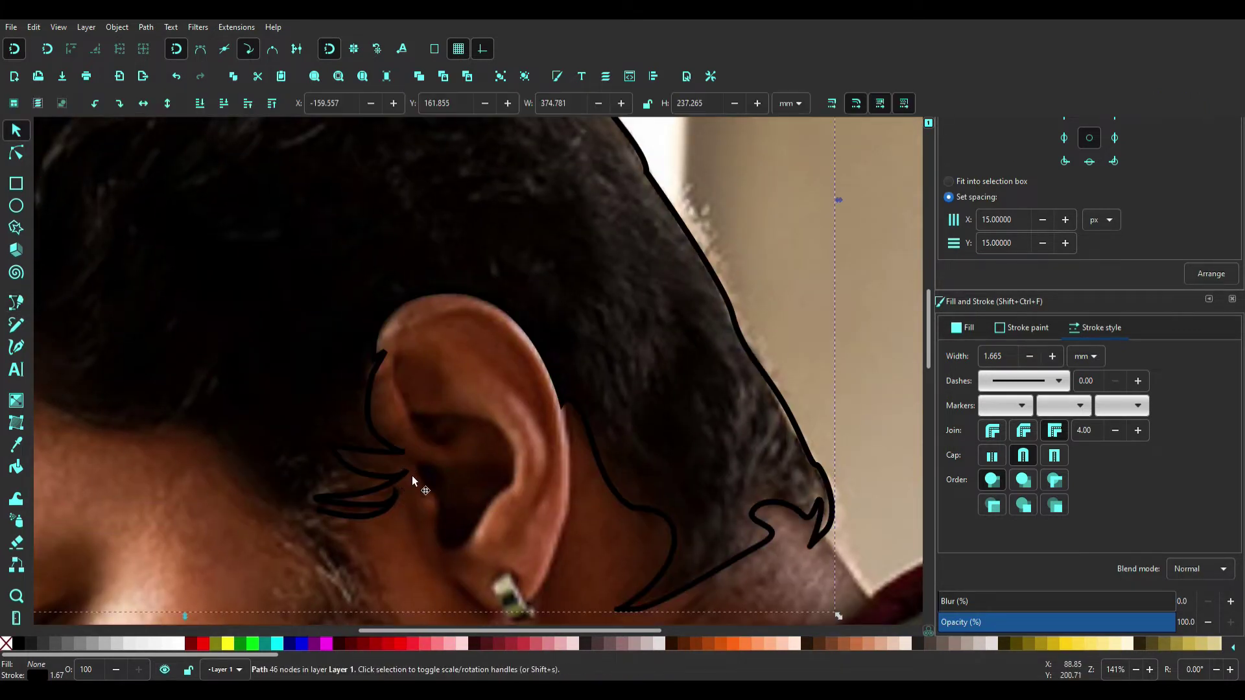
pyautogui.scroll(3, 302, 485)
pyautogui.click(576, 419)
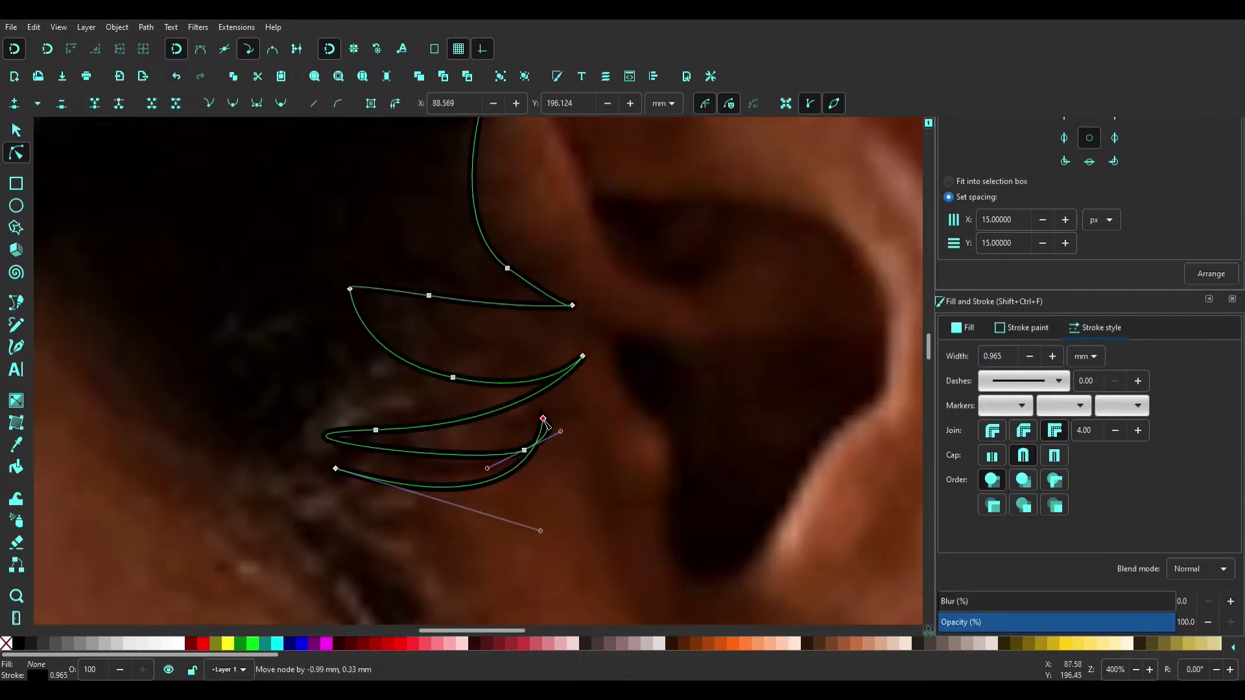
pyautogui.scroll(-3, 543, 460)
# Trace a path down the neck and along the jawline.
pyautogui.press('b')
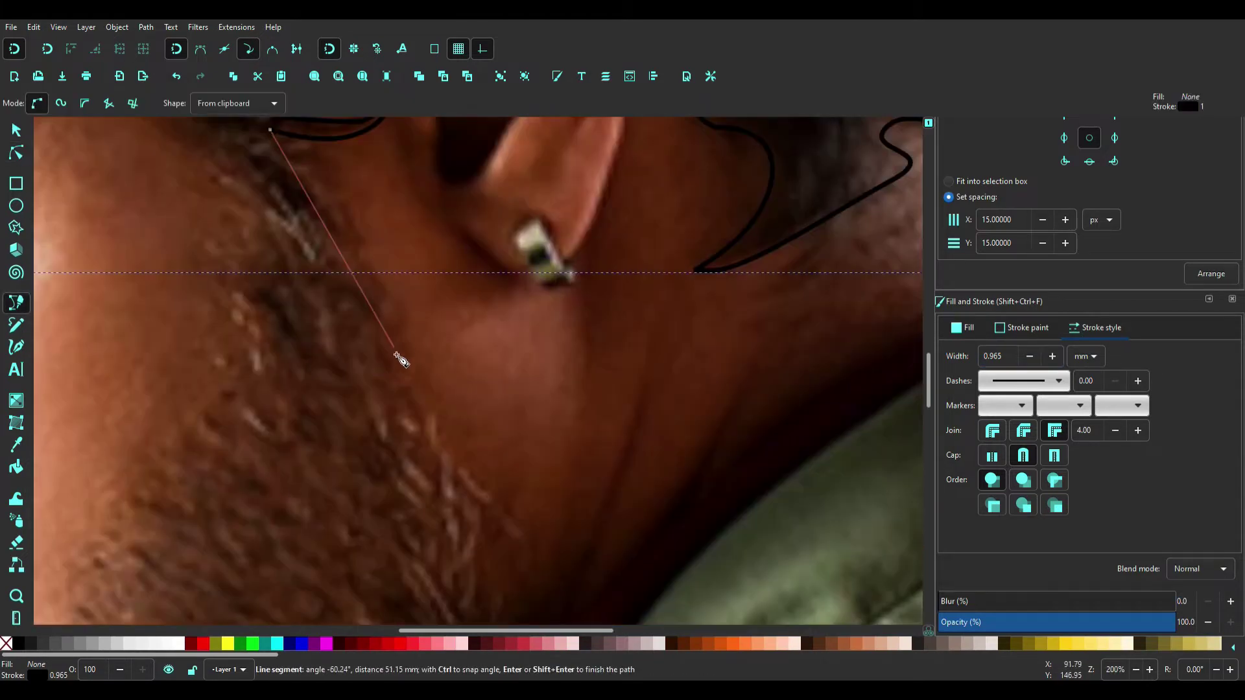
pyautogui.click(279, 127)
pyautogui.scroll(-3, 454, 389)
pyautogui.click(500, 301)
pyautogui.scroll(-5, 464, 578)
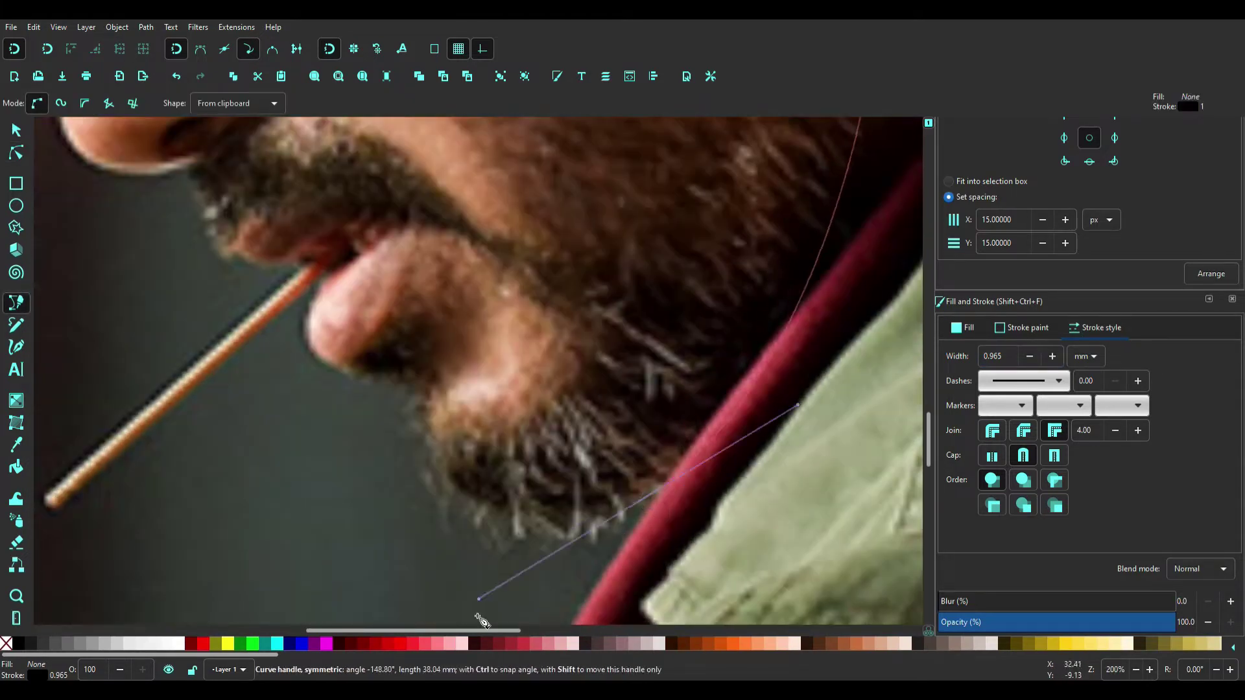
pyautogui.press('Return')
# Trace the beard outline around the moustache, upper lip and beard edge.
pyautogui.scroll(2, 433, 448)
pyautogui.moveTo(493, 491); pyautogui.dragTo(434, 429)
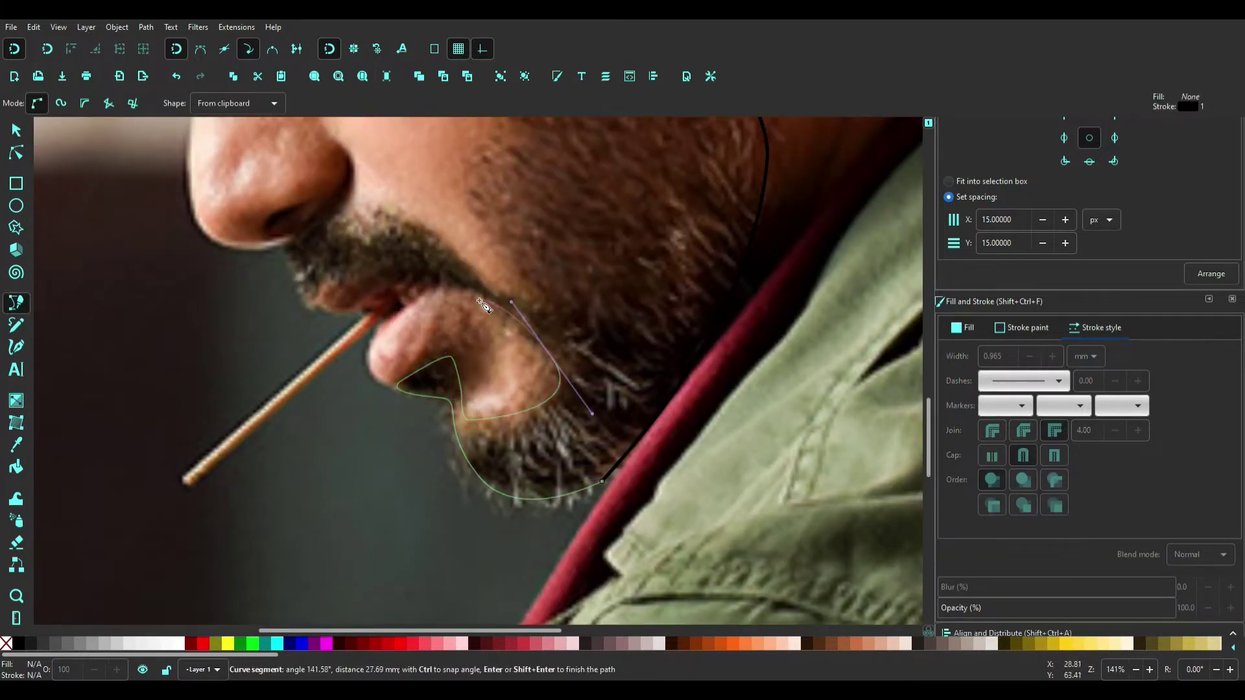
pyautogui.scroll(1, 329, 224)
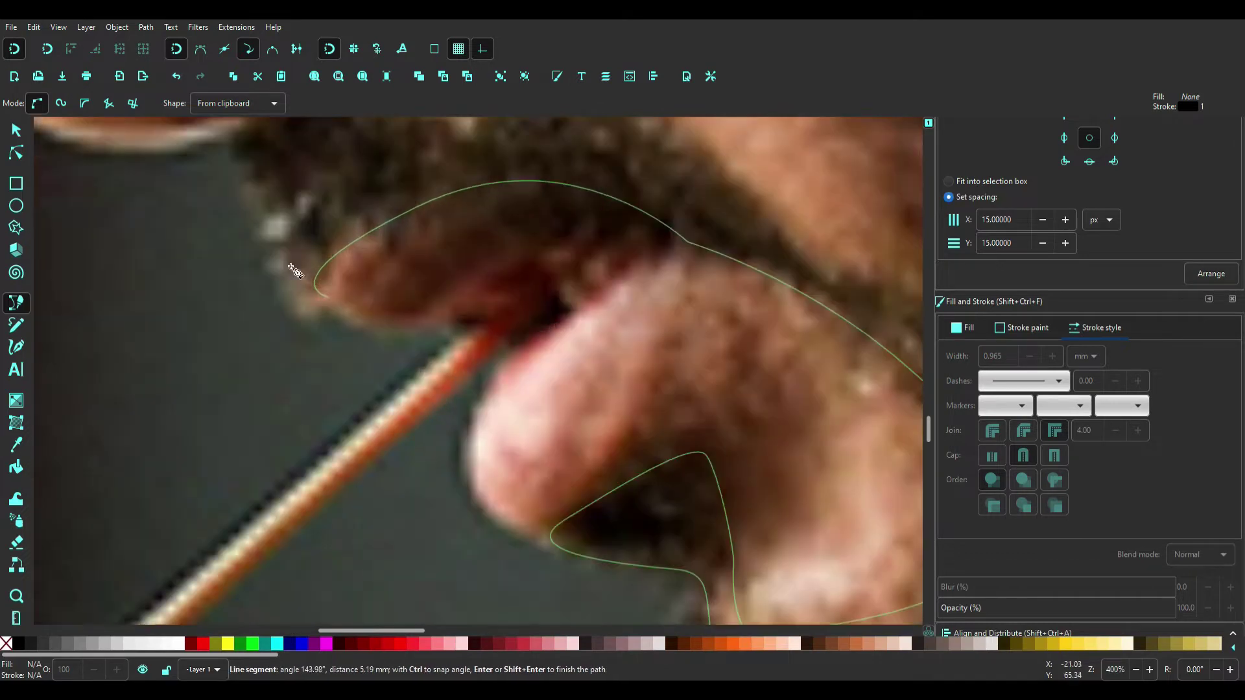
pyautogui.moveTo(328, 224); pyautogui.dragTo(327, 146)
pyautogui.moveTo(548, 218); pyautogui.dragTo(447, 358)
pyautogui.scroll(3, 447, 358)
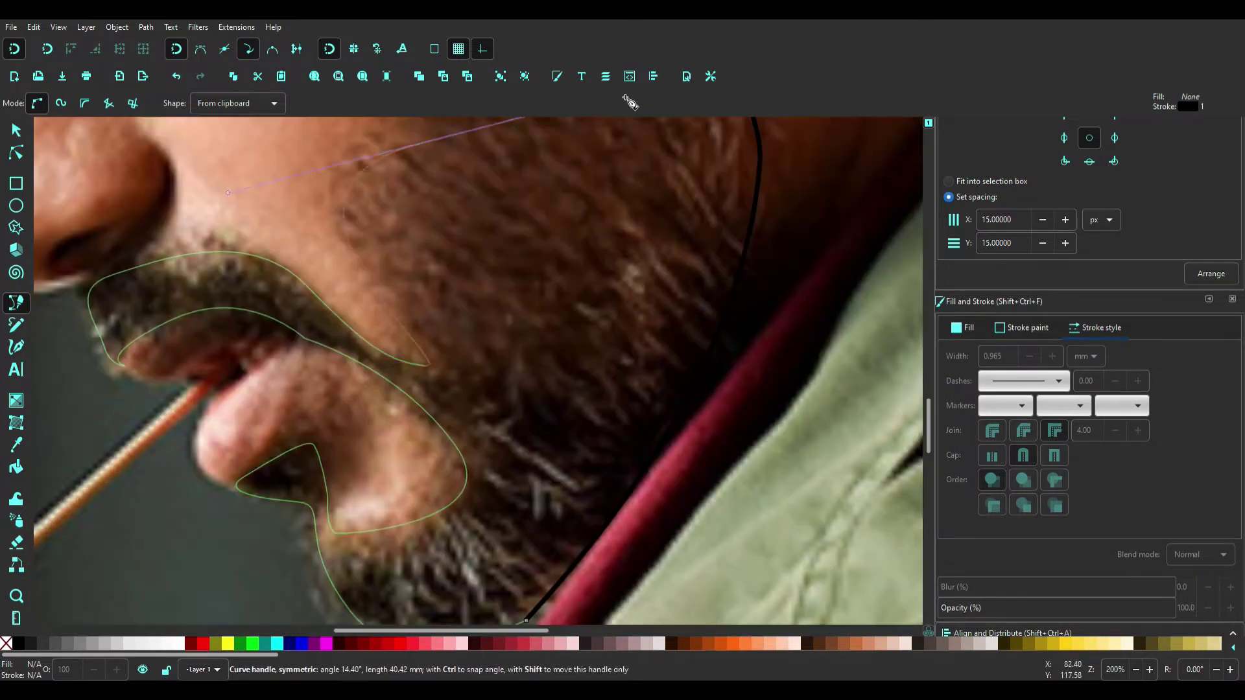
pyautogui.scroll(-2, 523, 210)
pyautogui.moveTo(629, 102); pyautogui.dragTo(523, 210)
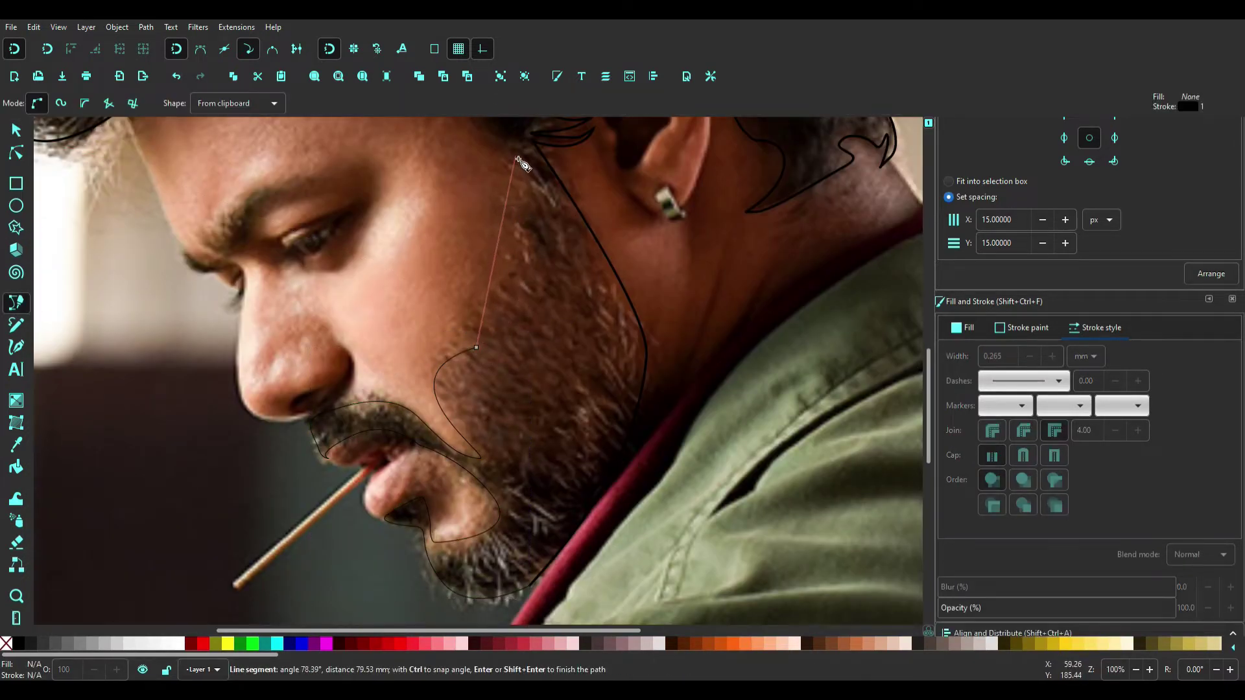
pyautogui.press('Return')
pyautogui.press('s')
pyautogui.scroll(-1, 526, 453)
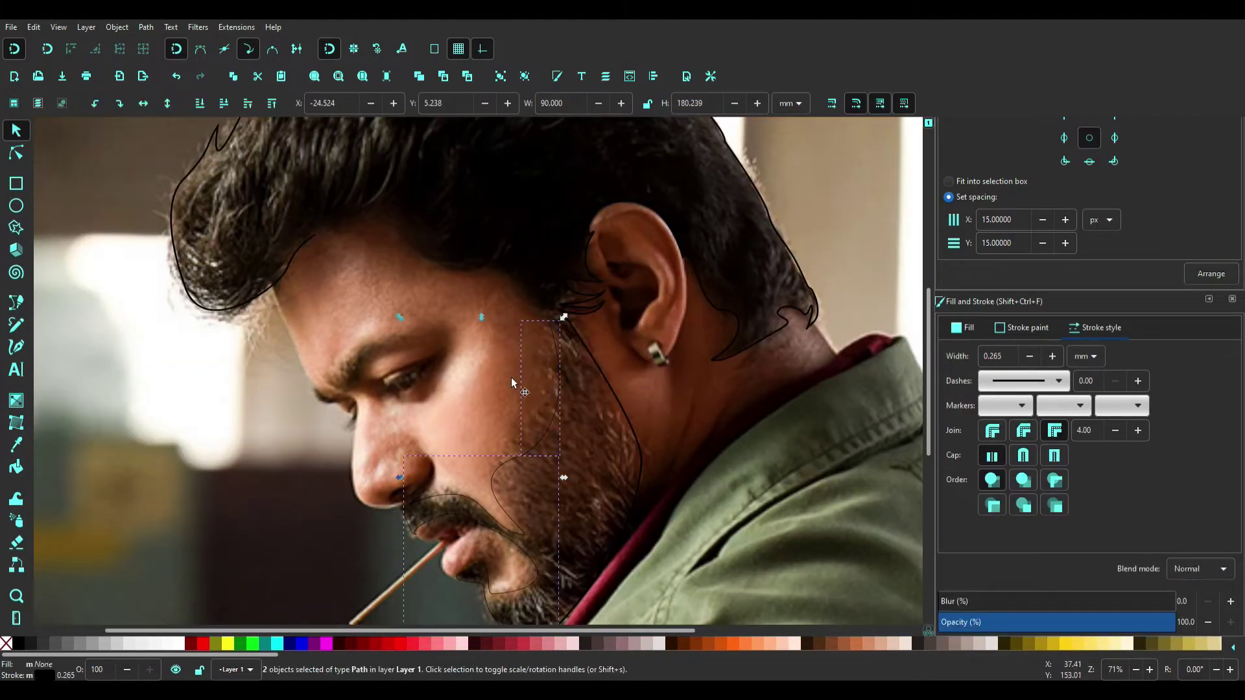
# Trace the nose outline from the brow down the nose bridge.
pyautogui.scroll(-1, 518, 363)
pyautogui.scroll(1, 546, 334)
pyautogui.press('b')
pyautogui.moveTo(329, 494)
pyautogui.mouseDown()
pyautogui.moveTo(360, 476)
pyautogui.moveTo(363, 491)
pyautogui.mouseUp()
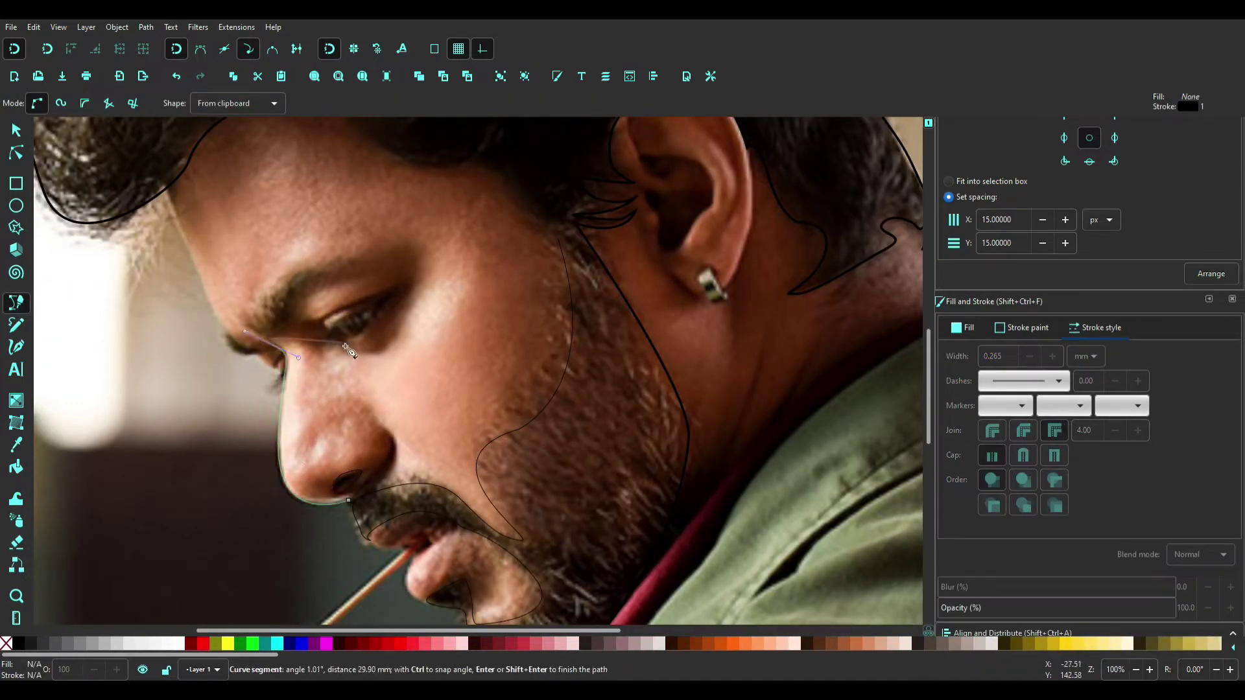
pyautogui.moveTo(348, 348); pyautogui.dragTo(346, 349)
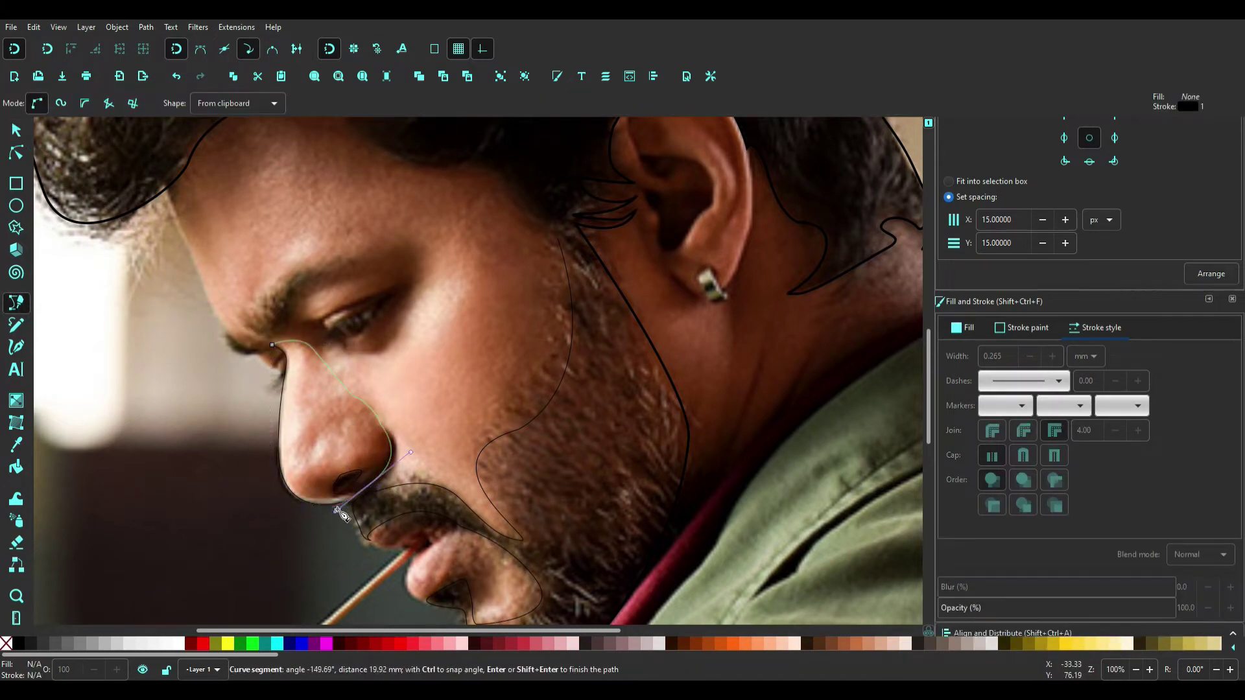
pyautogui.scroll(2, 314, 510)
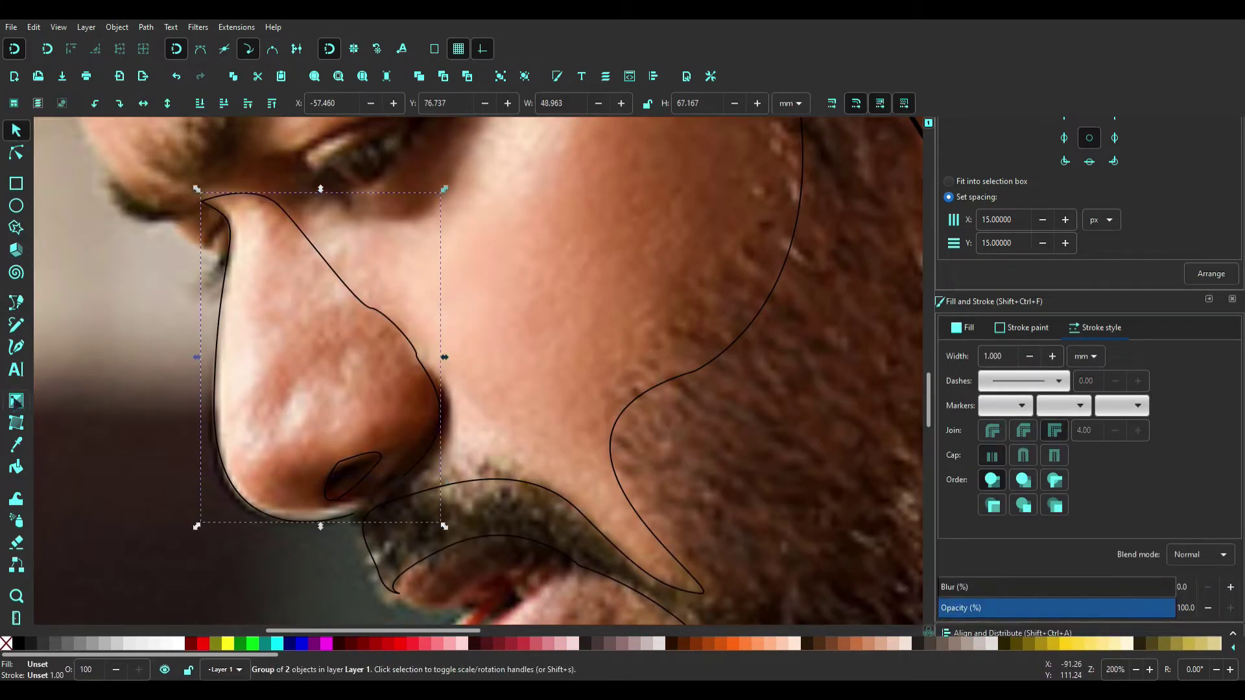
pyautogui.scroll(-2, 382, 374)
pyautogui.press('Return')
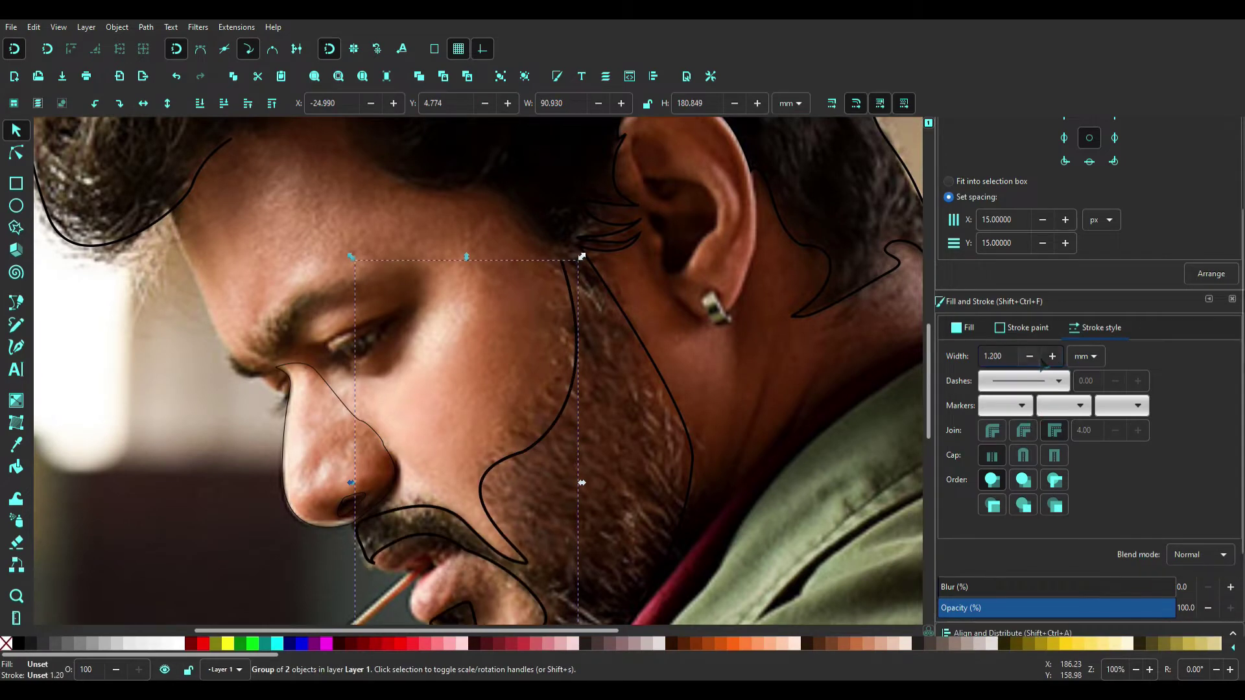
# Start a new path at the eyebrow.
pyautogui.scroll(2, 273, 354)
pyautogui.scroll(2, 273, 354)
pyautogui.click(301, 466)
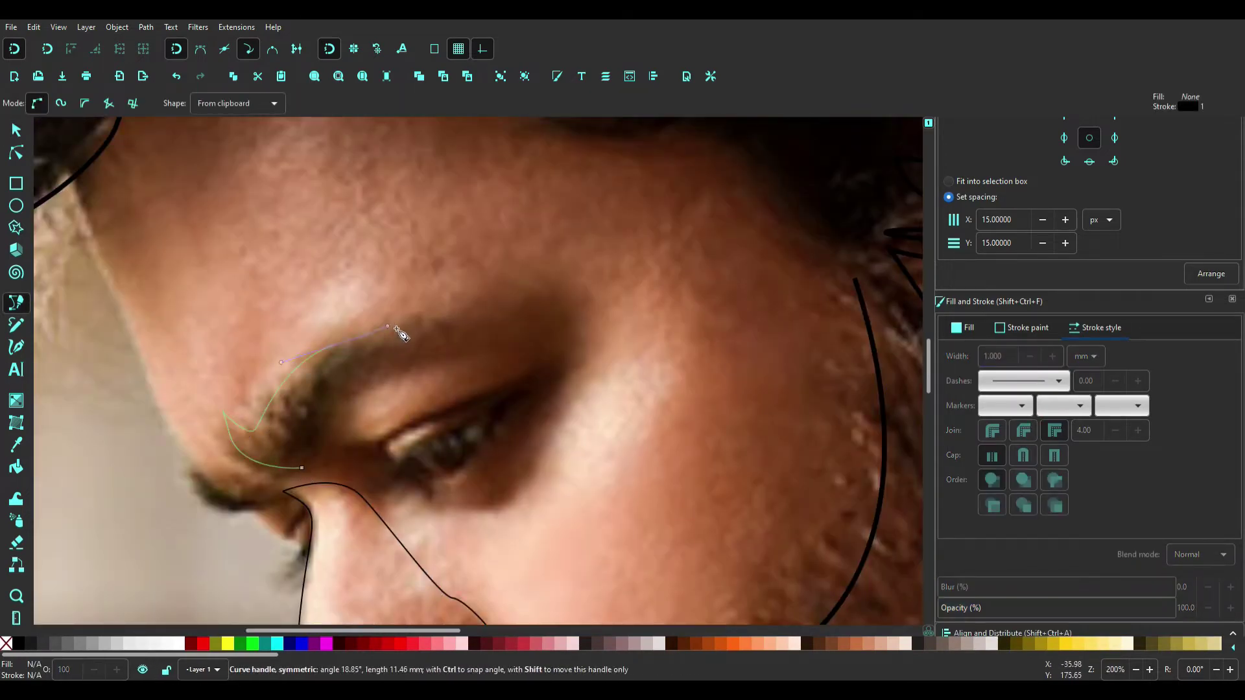
# Close the eyebrow shape after cancelling the unfinished segment.
pyautogui.press('Escape')
pyautogui.scroll(-4, 350, 453)
pyautogui.hscroll(-5, 351, 454)
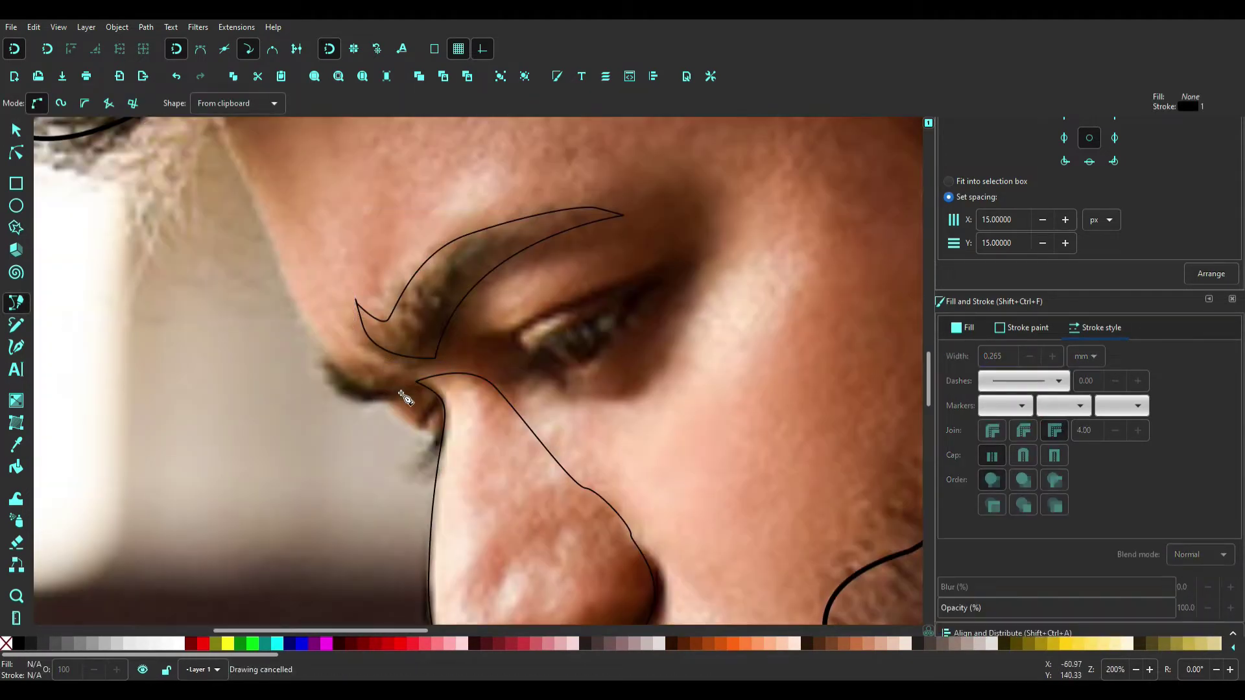
pyautogui.click(322, 360)
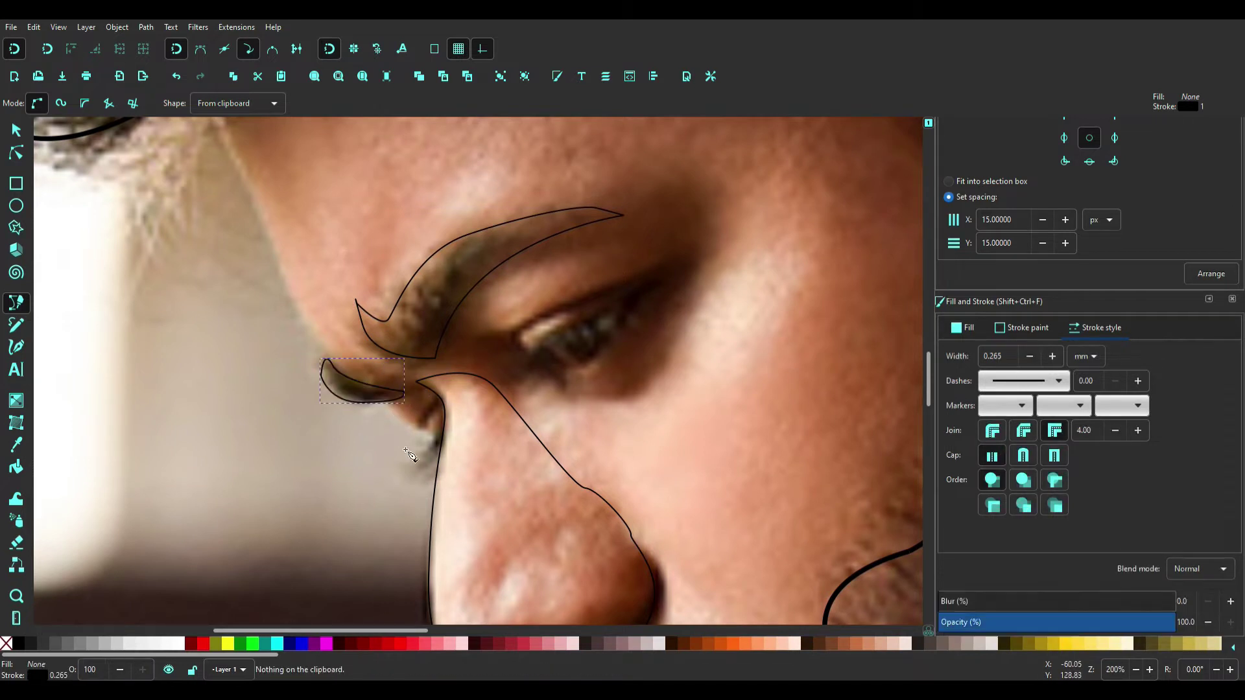
pyautogui.hscroll(4, 365, 365)
pyautogui.scroll(1, 365, 365)
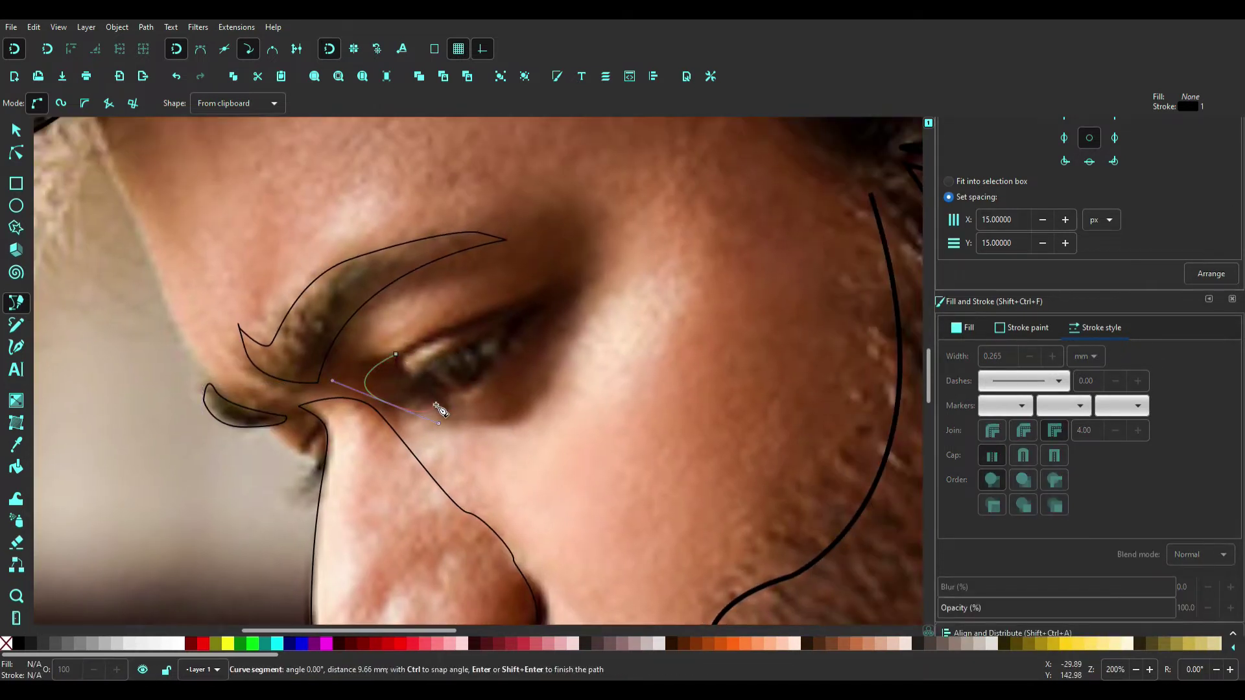
# Outline the eye with its curved lower edge and add the eye crease line.
pyautogui.click(541, 306)
pyautogui.moveTo(448, 393); pyautogui.dragTo(405, 398)
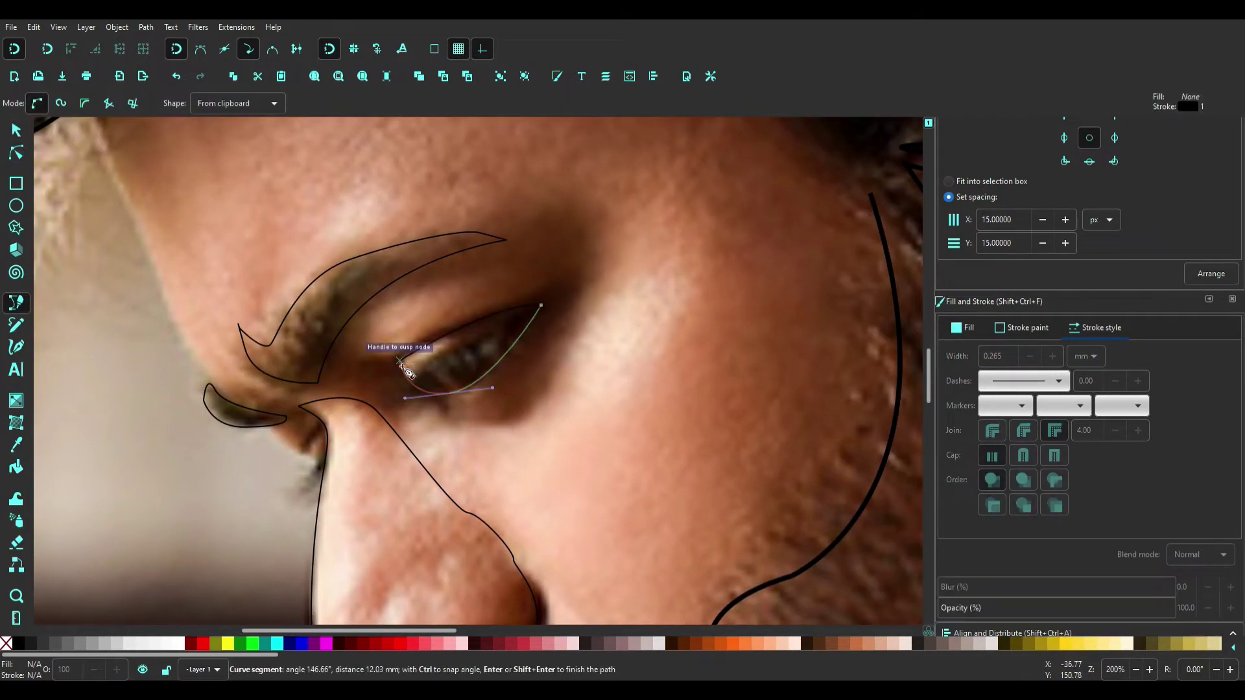
pyautogui.click(541, 305)
pyautogui.keyDown('ctrl'); pyautogui.scroll(1, 498, 372); pyautogui.keyUp('ctrl')
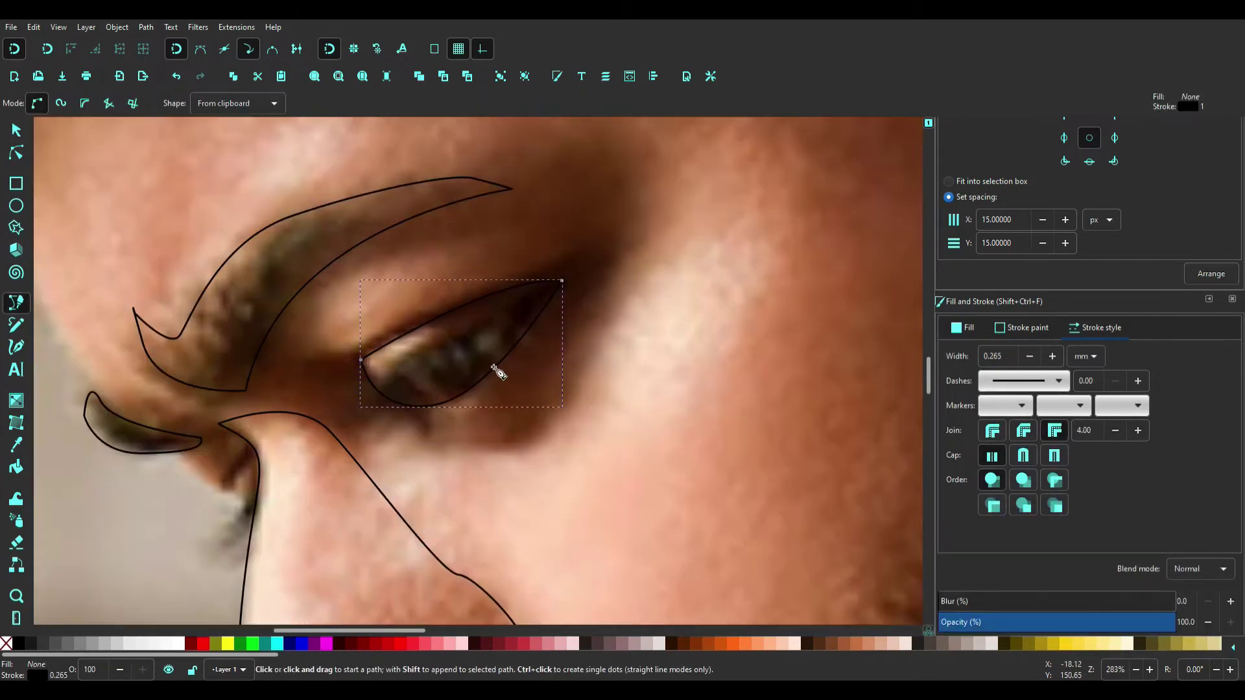
pyautogui.click(562, 280)
pyautogui.doubleClick(383, 397)
# Draw a hair highlight strand at 100% zoom.
pyautogui.press('s')
pyautogui.scroll(-2, 427, 379)
pyautogui.scroll(4, 427, 380)
pyautogui.press('1')
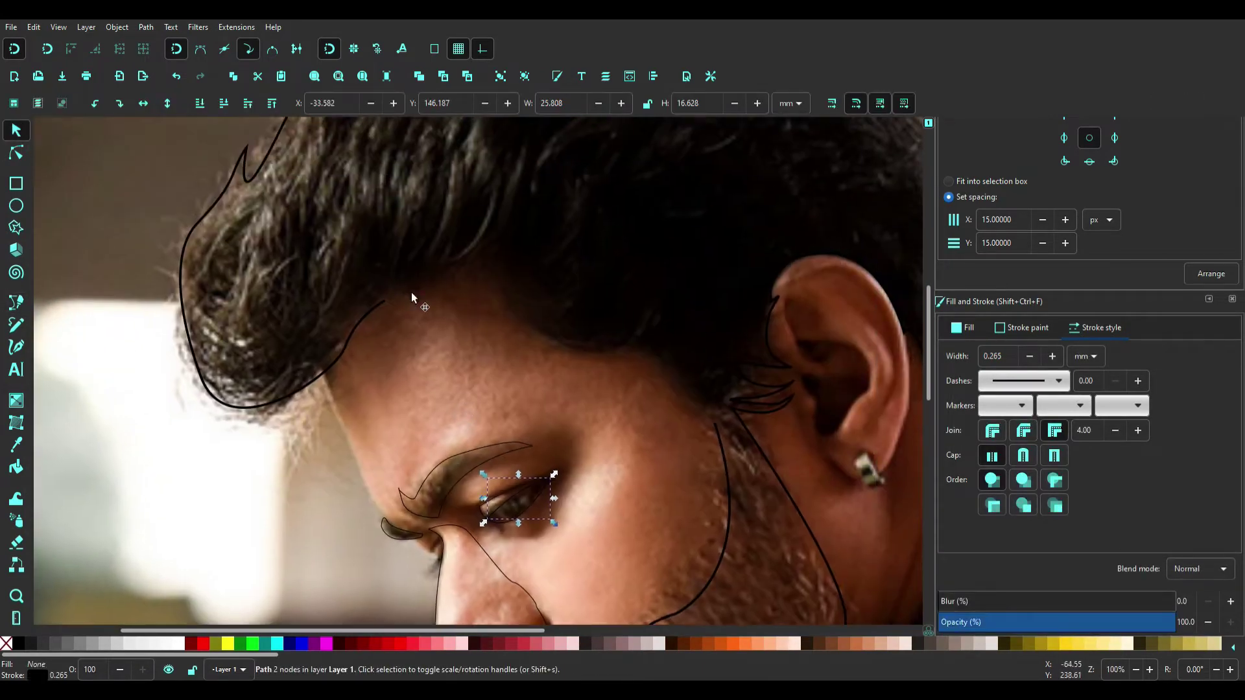
pyautogui.press('b')
pyautogui.click(385, 301)
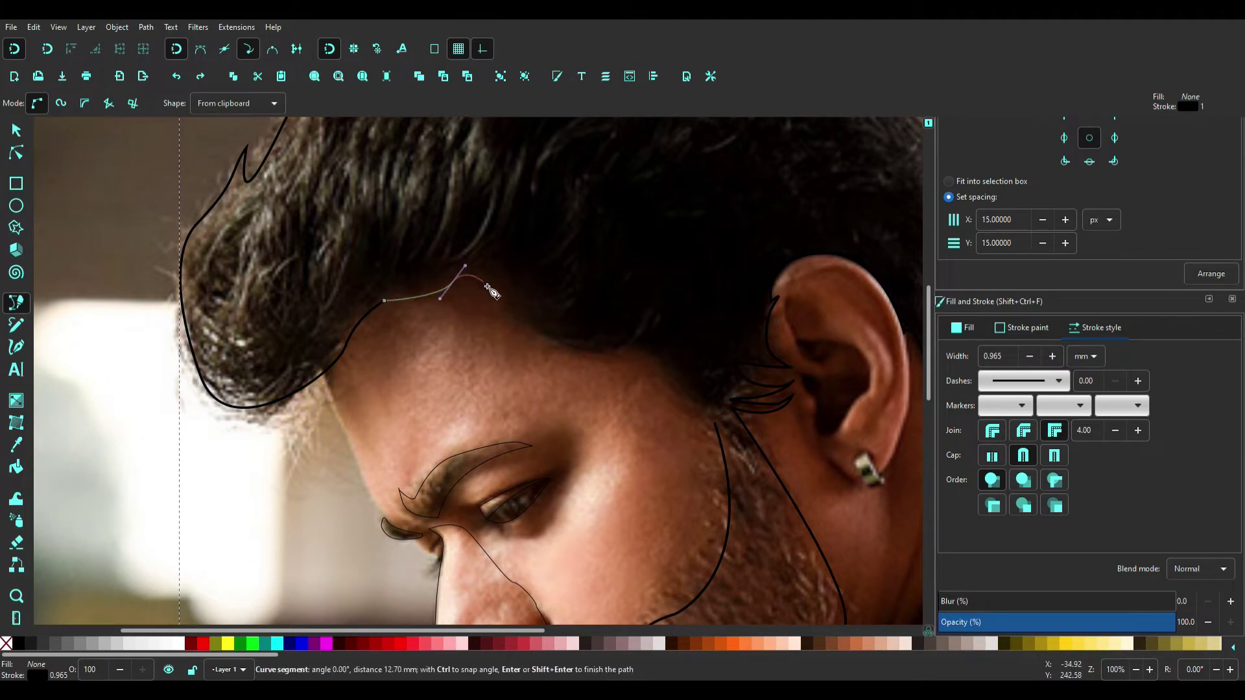
pyautogui.press('Return')
# Group all traced outlines and give them a light peach #FFCCAA stroke.
pyautogui.keyDown('ctrl'); pyautogui.scroll(-2, 749, 423); pyautogui.keyUp('ctrl')
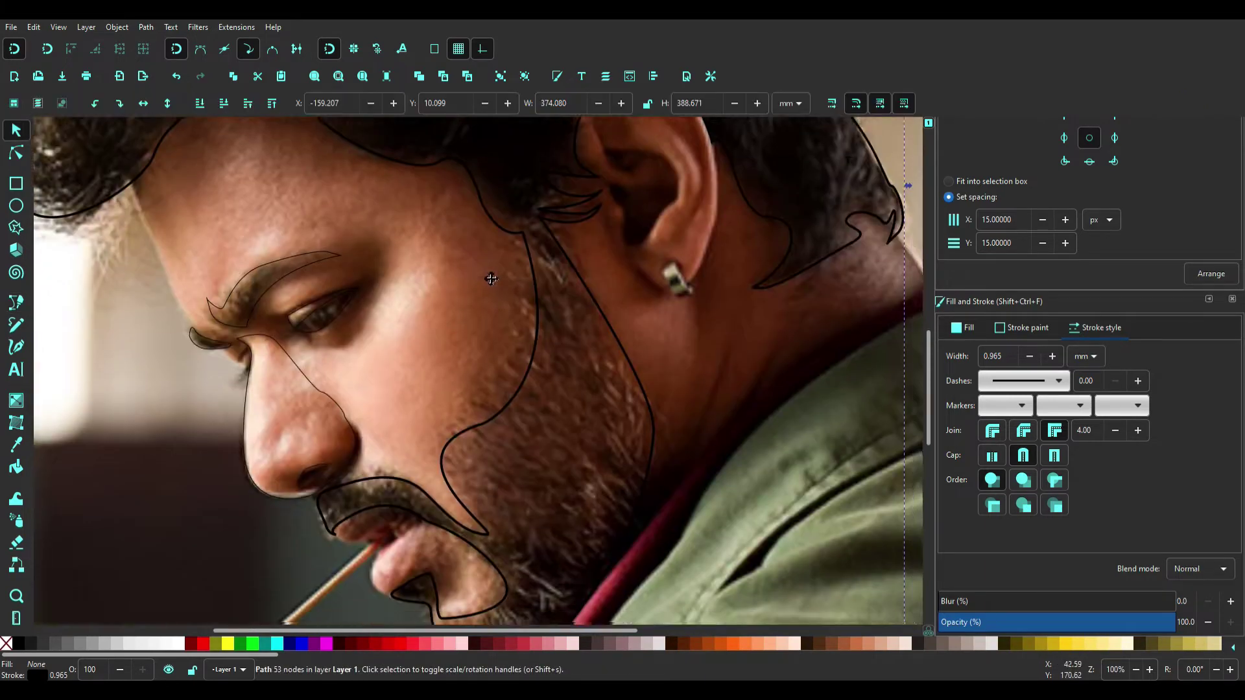
pyautogui.press('s')
pyautogui.hscroll(-2, 348, 373)
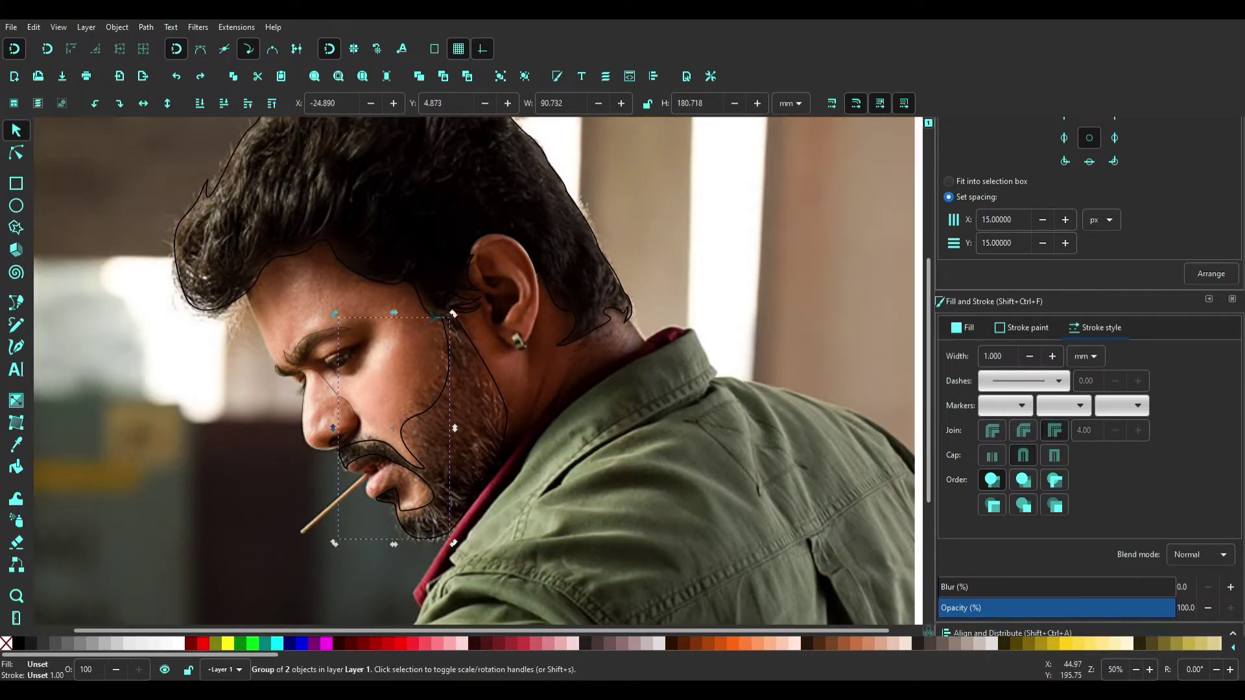
pyautogui.hotkey('ctrl', 'a')
pyautogui.scroll(1, 369, 463)
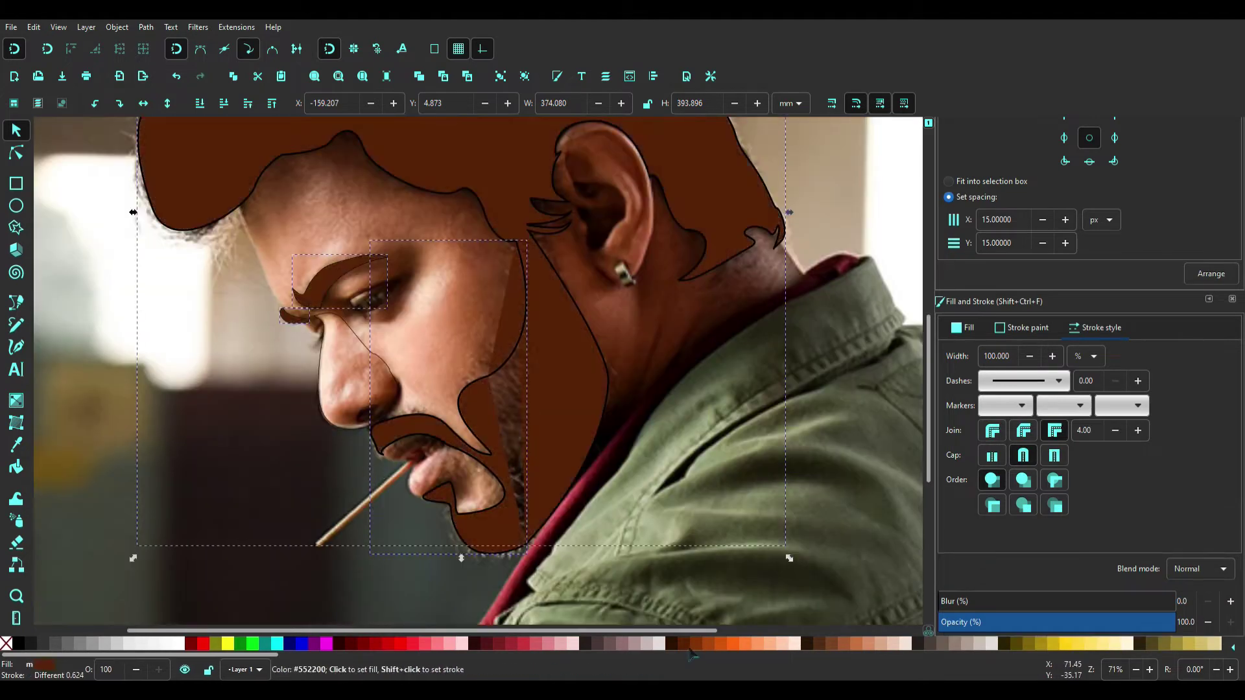
pyautogui.hotkey('ctrl', 'g')
pyautogui.keyDown('shift'); pyautogui.click(785, 643); pyautogui.keyUp('shift')
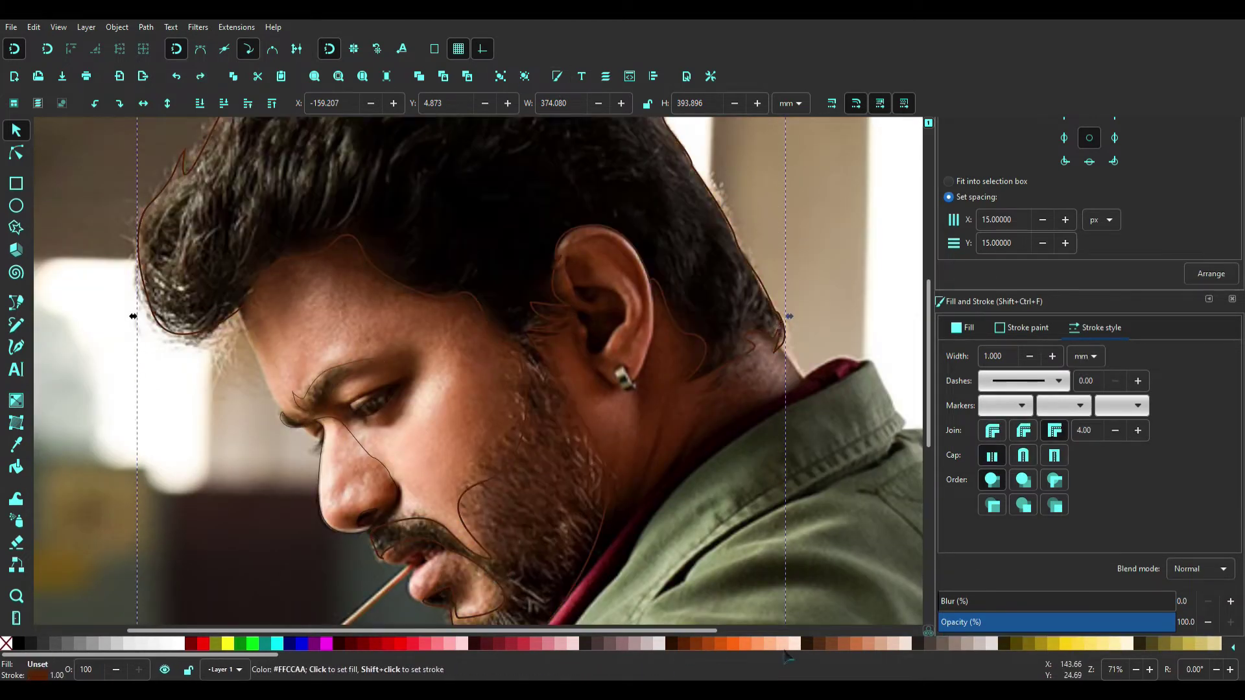
pyautogui.keyDown('ctrl'); pyautogui.click(343, 373); pyautogui.keyUp('ctrl')
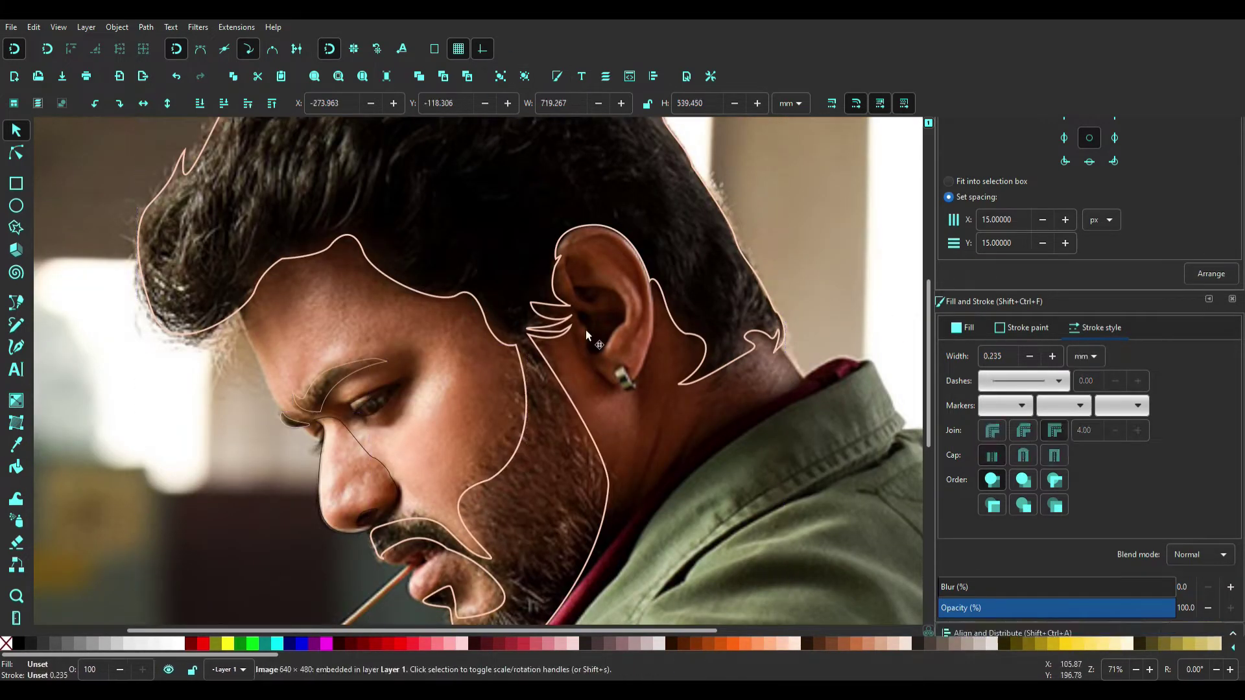
pyautogui.click(360, 361)
# Trace a closed curved shape around the lips.
pyautogui.scroll(-2, 107, 367)
pyautogui.scroll(2, 441, 551)
pyautogui.press('b')
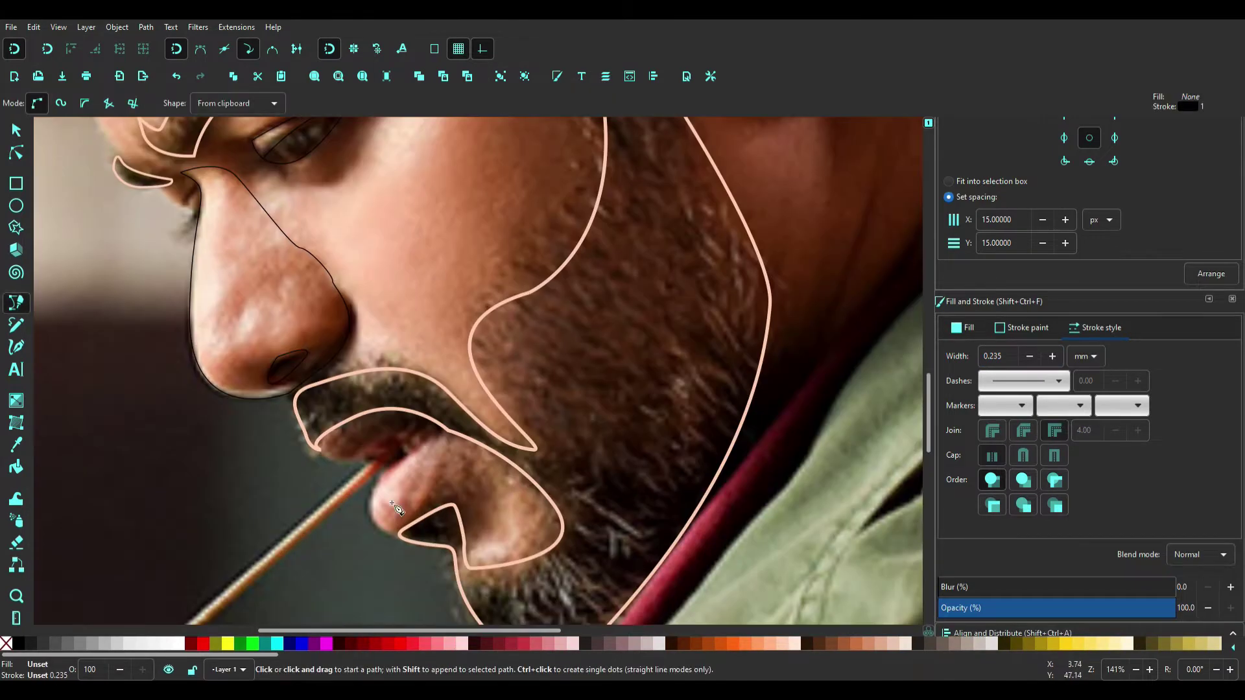
pyautogui.click(321, 449)
pyautogui.scroll(2, 379, 450)
pyautogui.moveTo(393, 441); pyautogui.dragTo(436, 420)
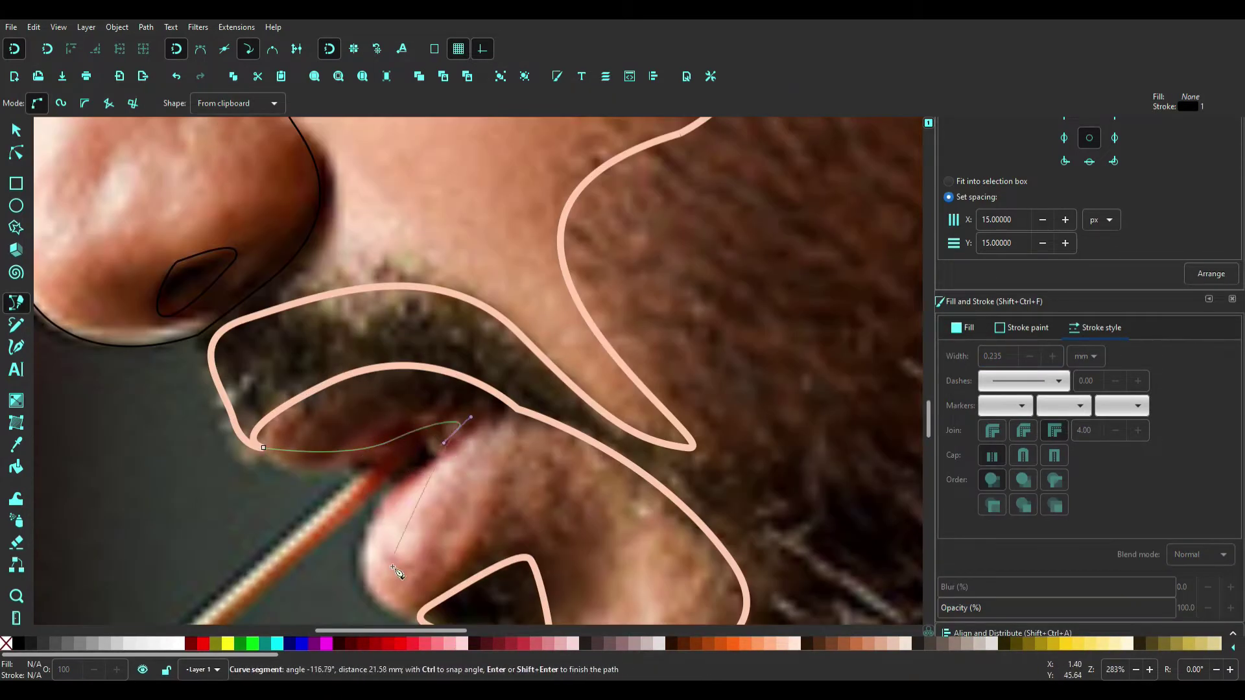
pyautogui.scroll(-2, 393, 569)
pyautogui.click(413, 514)
# Thicken the lip paths' outline and add a curve along the upper lip edge.
pyautogui.click(520, 305)
pyautogui.press('Return')
pyautogui.press('s')
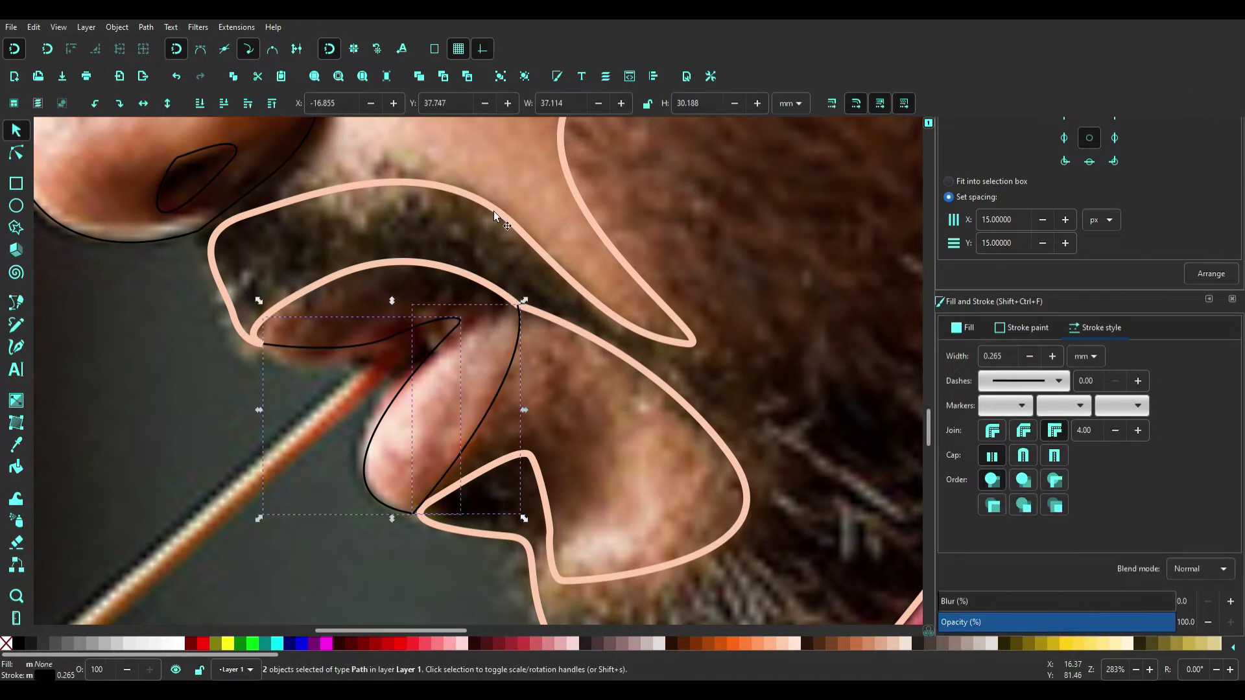
pyautogui.hotkey('ctrl', 'shift', 'v')
pyautogui.press('b')
pyautogui.moveTo(516, 305); pyautogui.dragTo(163, 468)
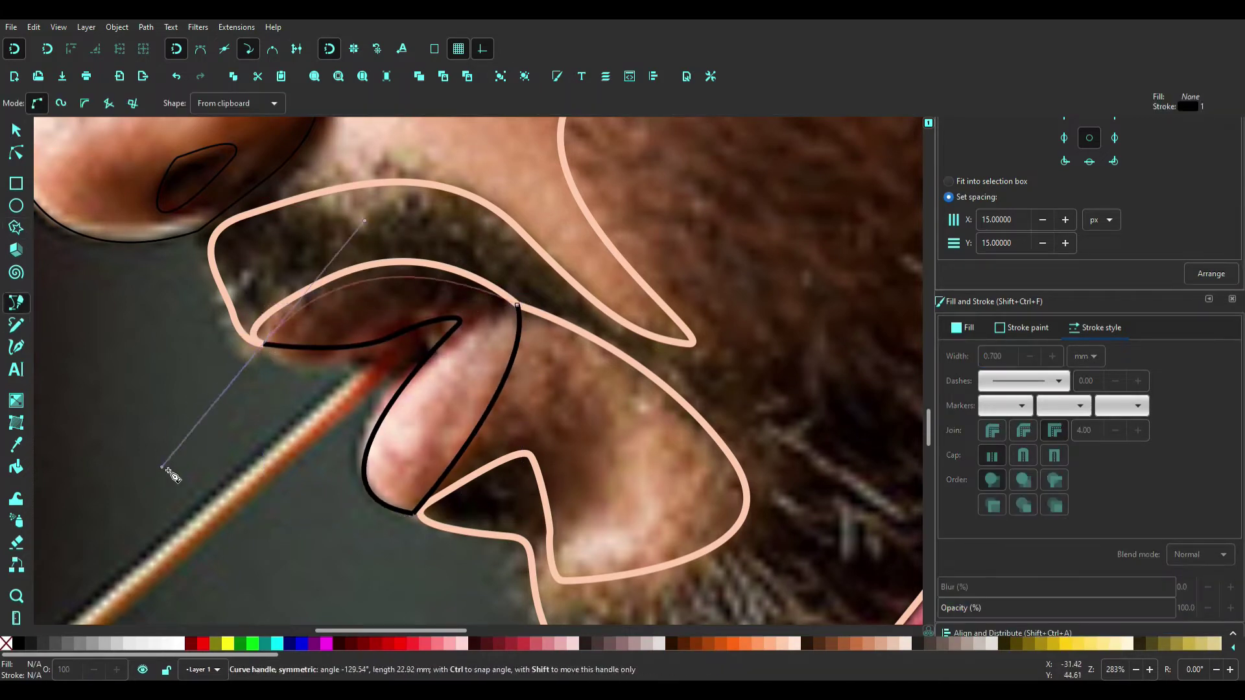
pyautogui.press('Return')
# Draw the curved rim line inside the ear.
pyautogui.press('s')
pyautogui.press('5')
pyautogui.press('Escape')
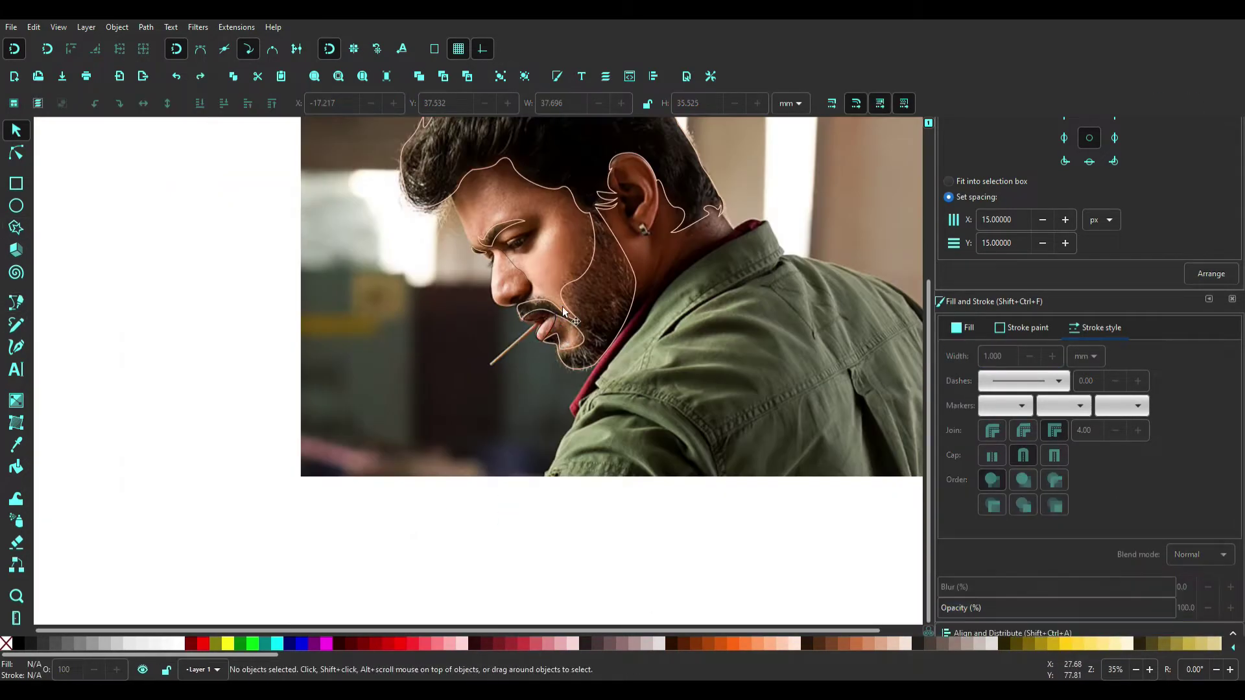
pyautogui.keyDown('ctrl'); pyautogui.scroll(4, 648, 169); pyautogui.keyUp('ctrl')
pyautogui.press('b')
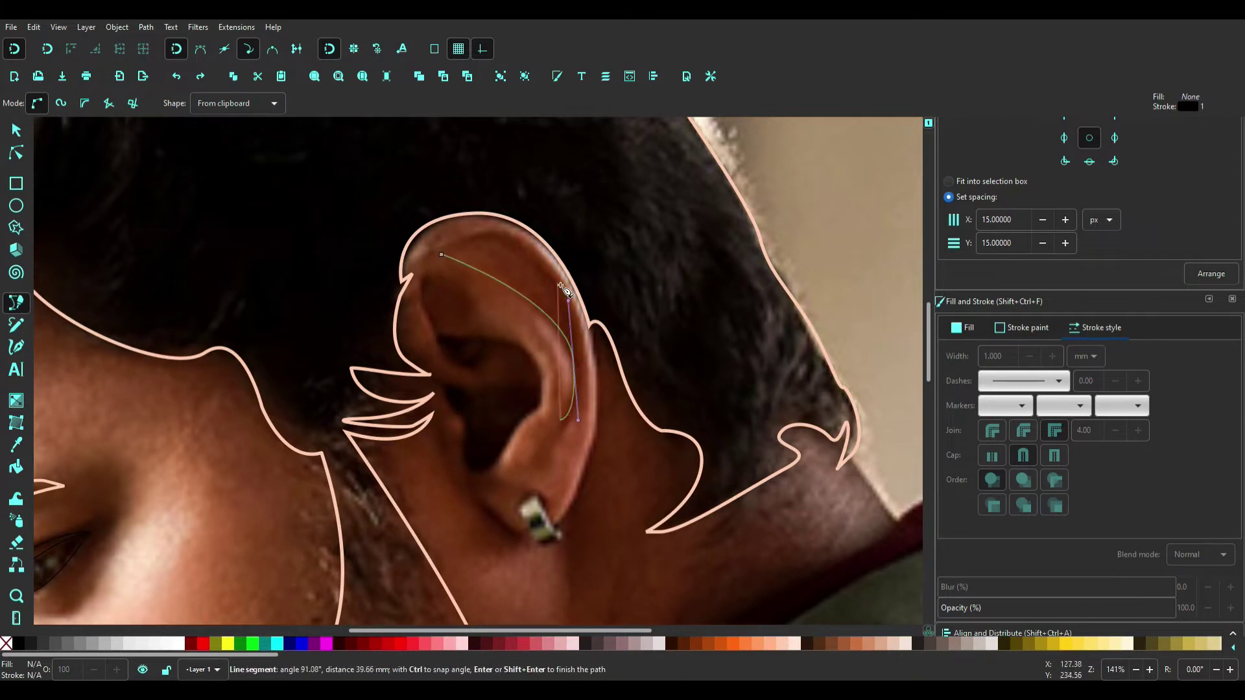
pyautogui.moveTo(493, 176); pyautogui.dragTo(494, 178)
pyautogui.press('Return')
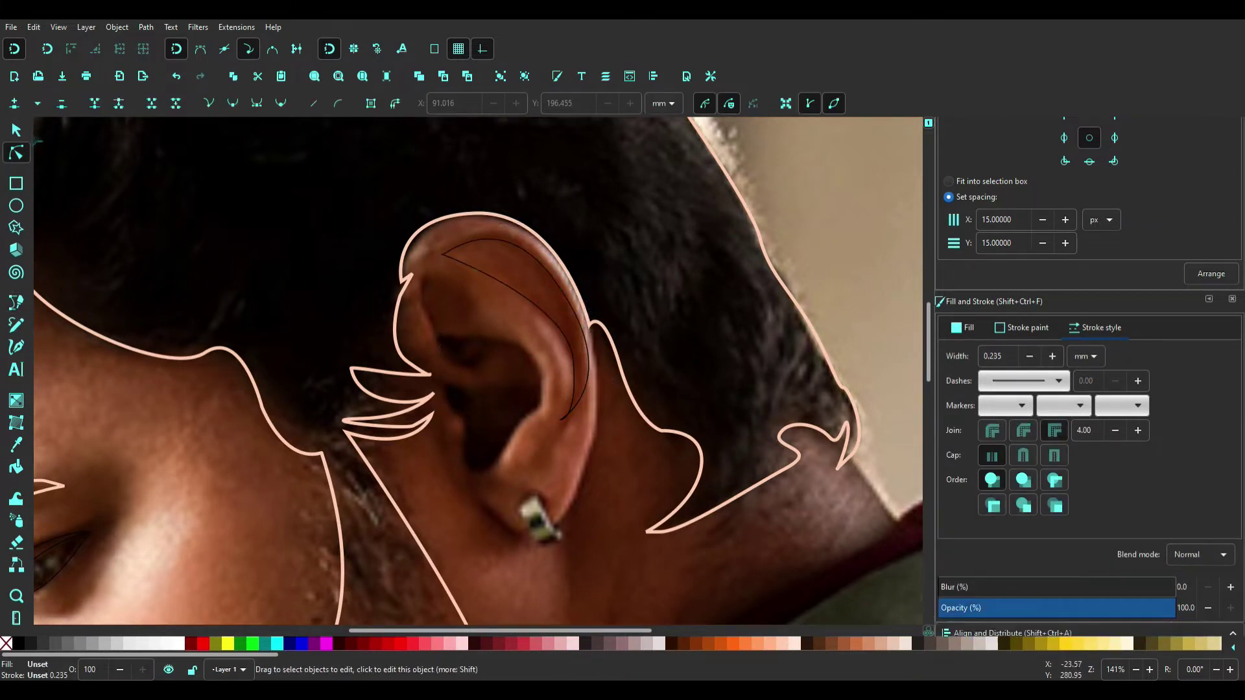
# Trace two closed curved shapes for the ear cavity and inner ear.
pyautogui.keyDown('ctrl'); pyautogui.scroll(2, 471, 394); pyautogui.keyUp('ctrl')
pyautogui.moveTo(437, 363); pyautogui.dragTo(458, 443)
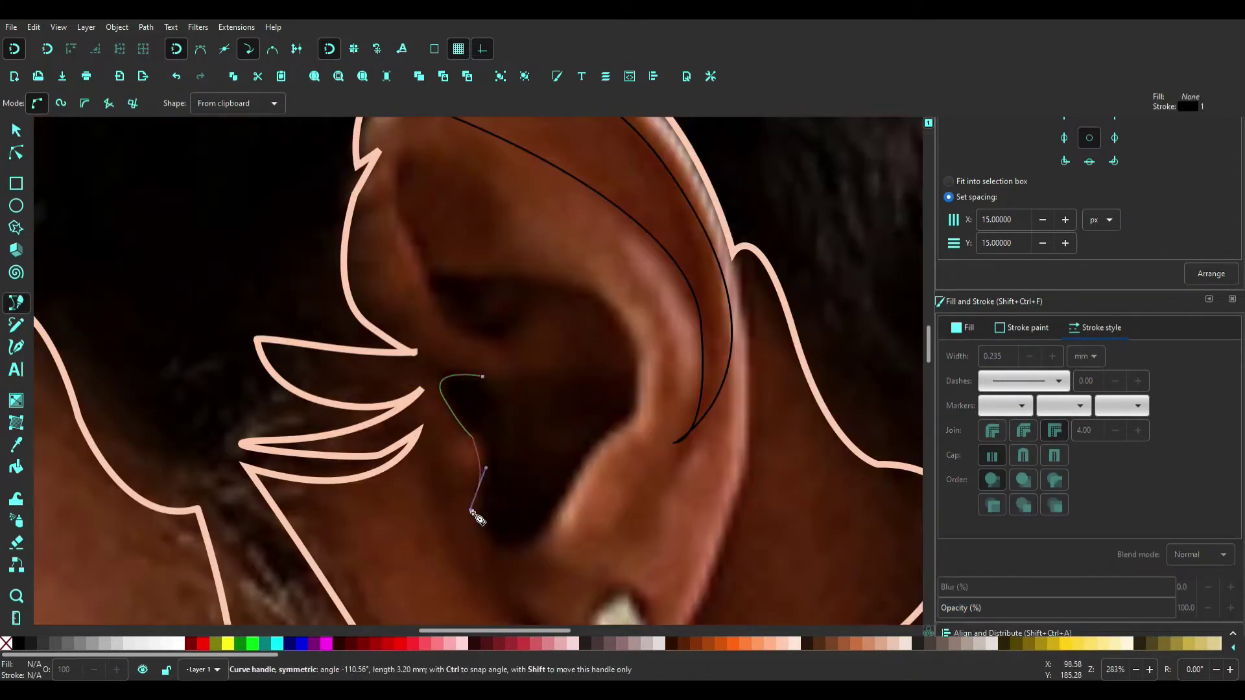
pyautogui.press('Return')
pyautogui.click(633, 415)
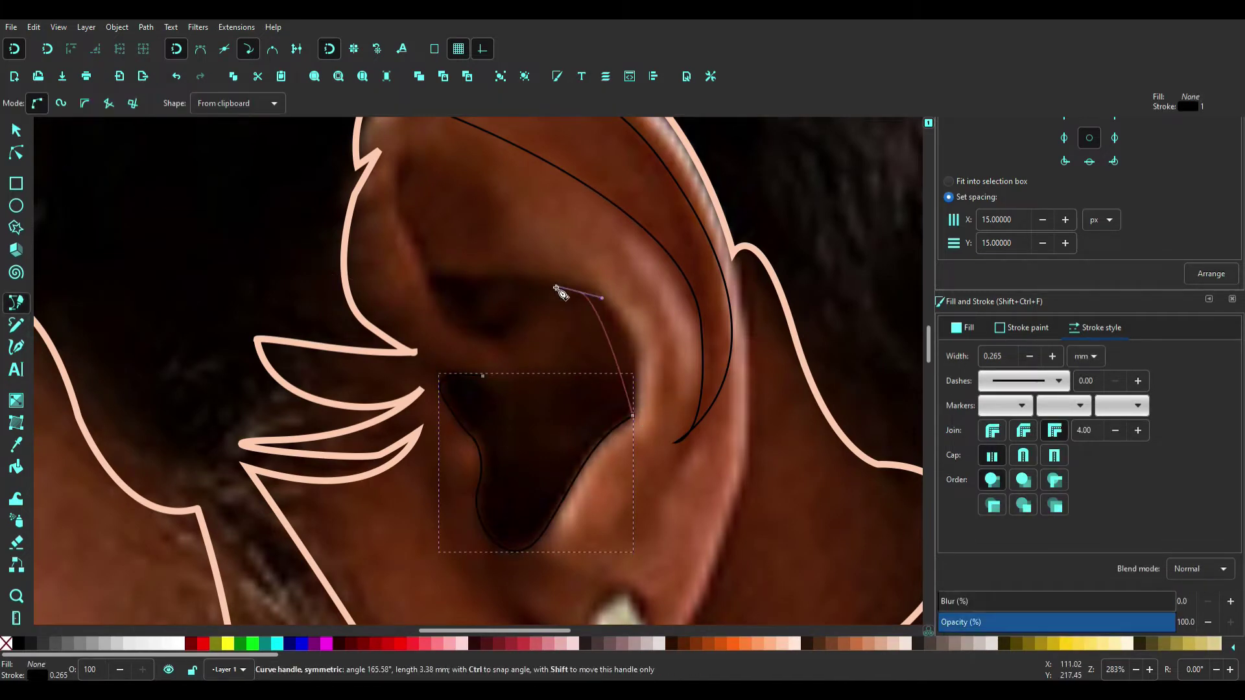
pyautogui.moveTo(452, 298); pyautogui.dragTo(496, 349)
pyautogui.click(481, 376)
# Outline the earring and draw a line for its inner edge.
pyautogui.scroll(-5, 518, 421)
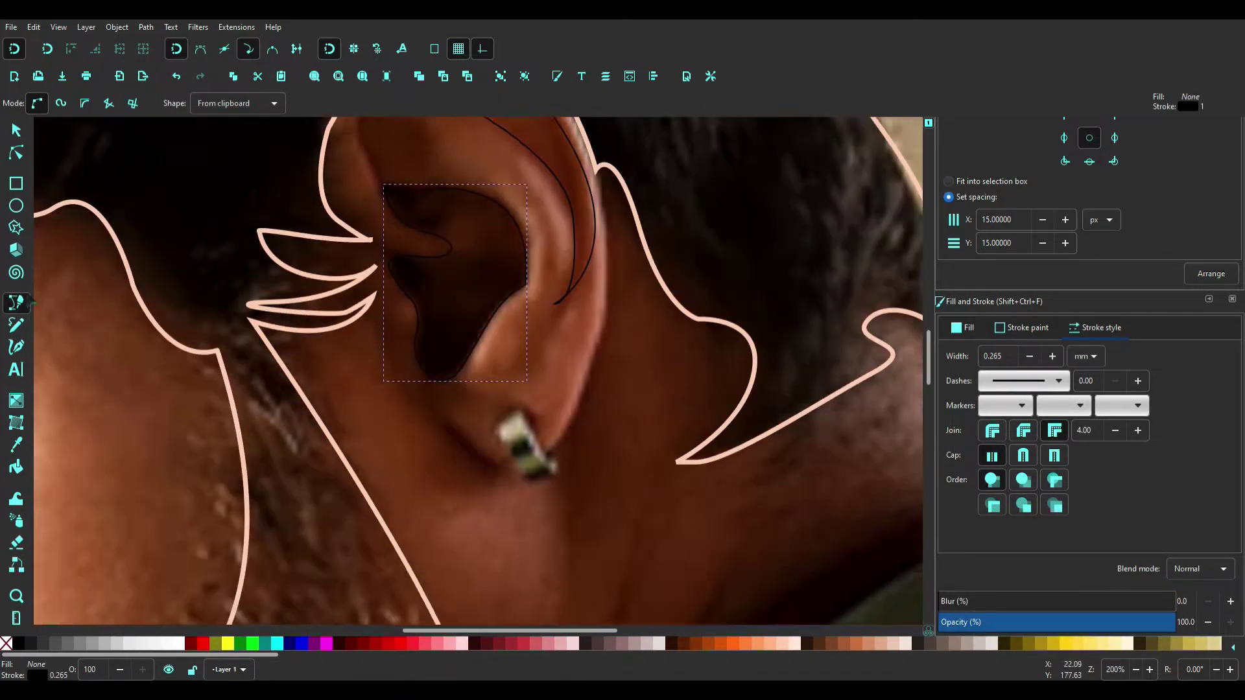
pyautogui.click(540, 436)
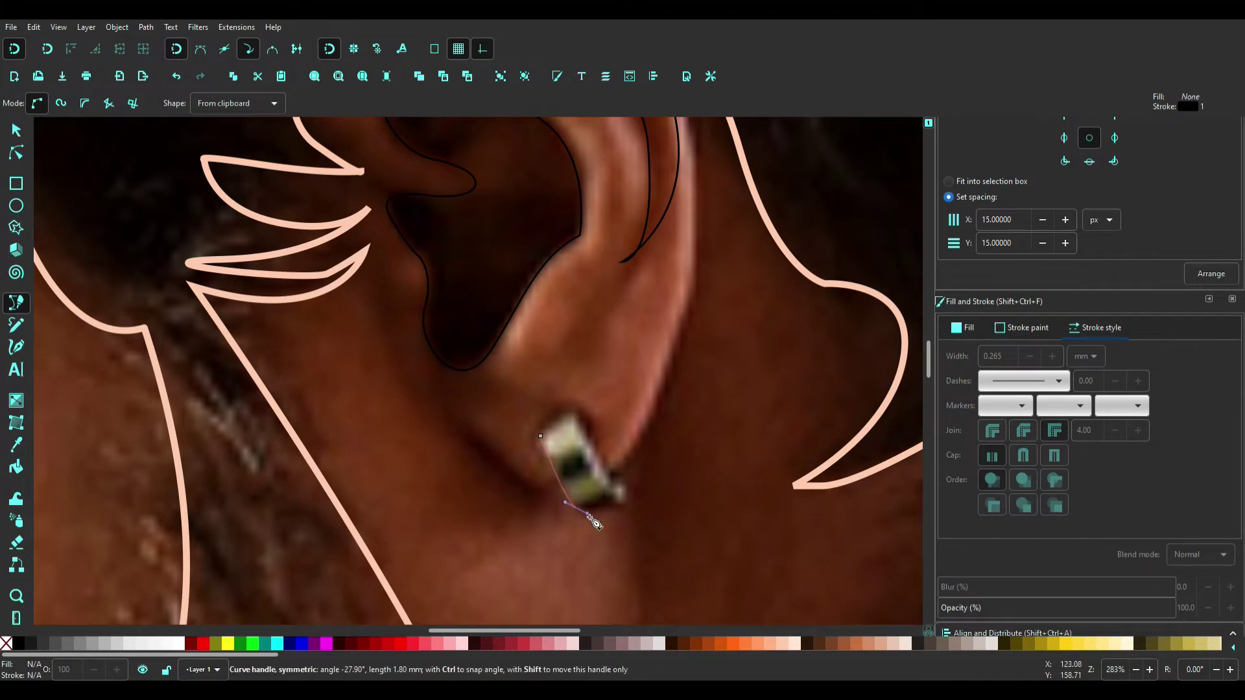
pyautogui.click(577, 414)
pyautogui.press('Return')
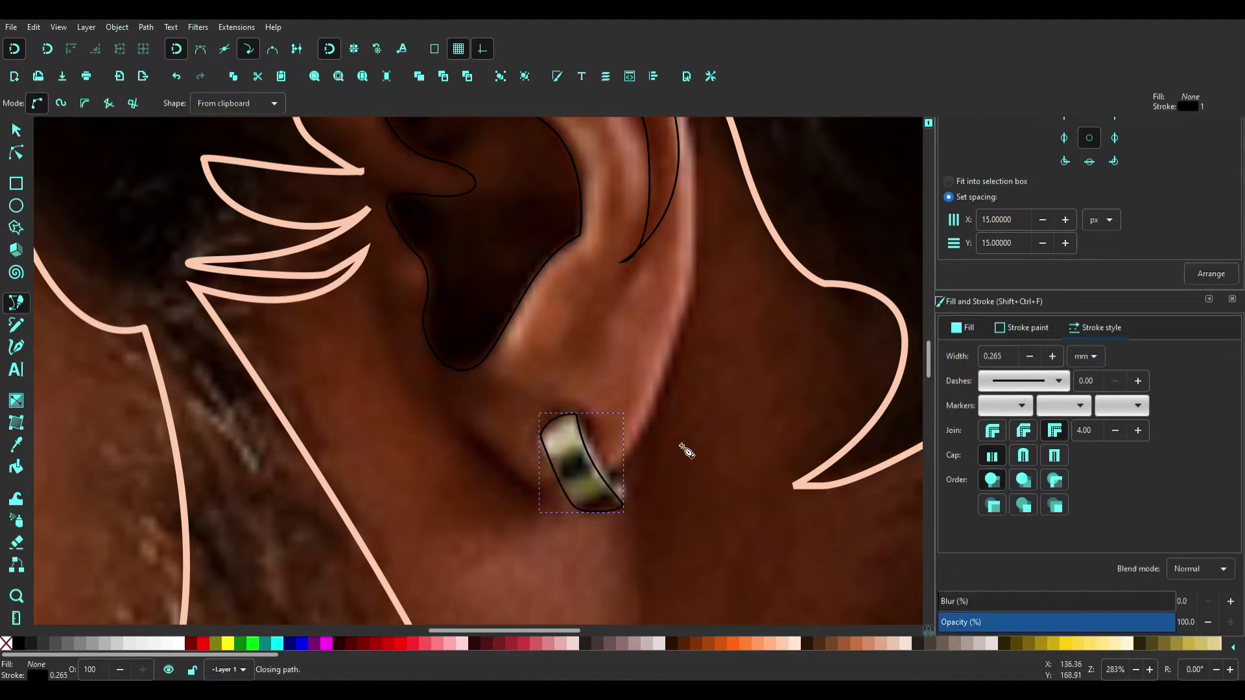
pyautogui.click(610, 486)
pyautogui.scroll(2, 613, 504)
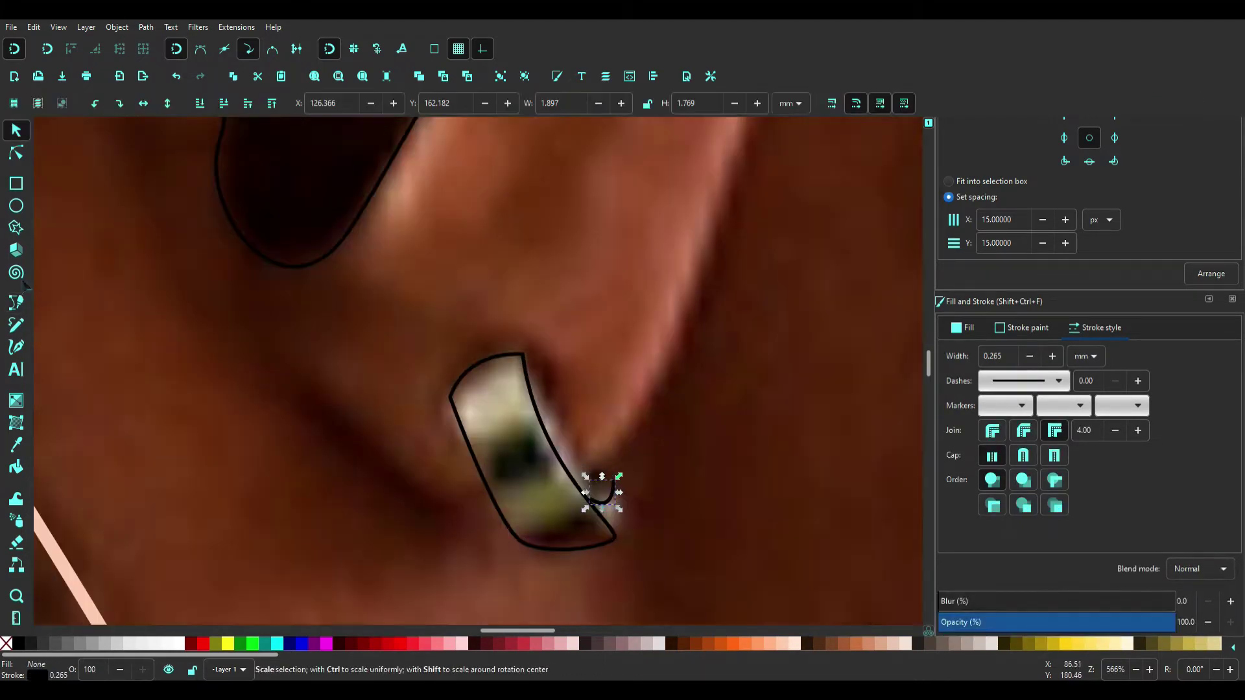
pyautogui.click(615, 535)
pyautogui.press('s')
pyautogui.scroll(-4, 499, 400)
pyautogui.scroll(-2, 412, 366)
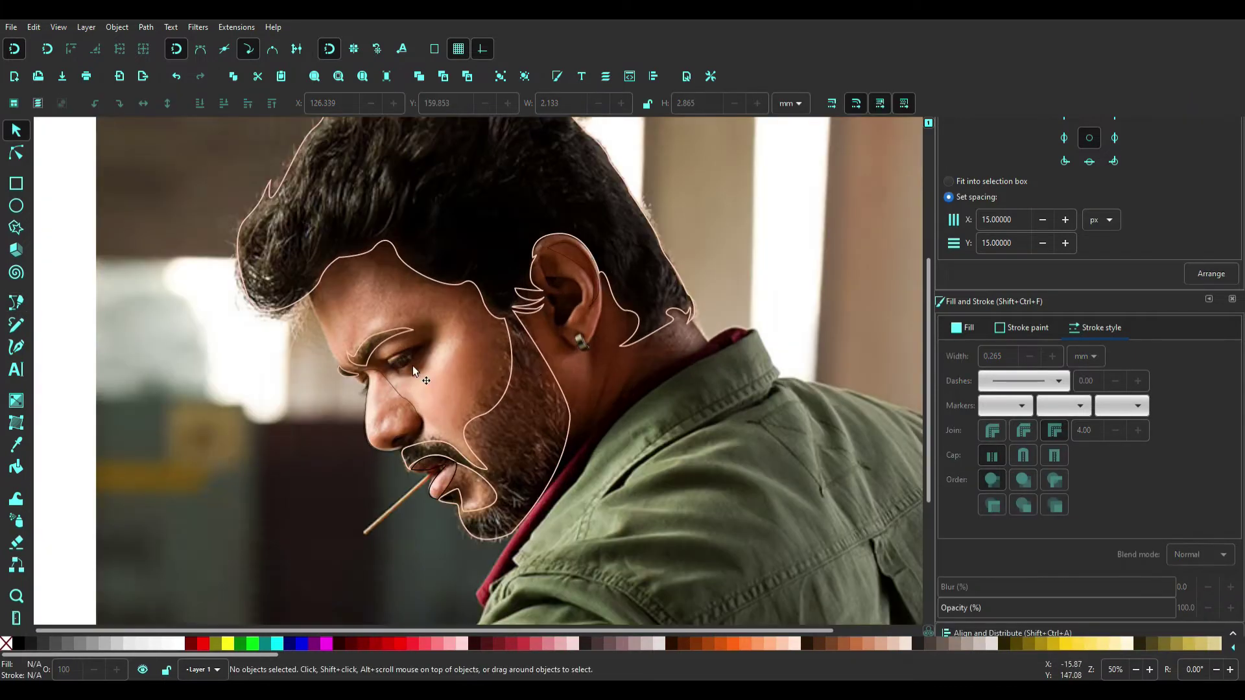
pyautogui.scroll(-2, 358, 399)
# Trace a closed neck shadow shape along the neck above the collar.
pyautogui.press('b')
pyautogui.scroll(3, 549, 322)
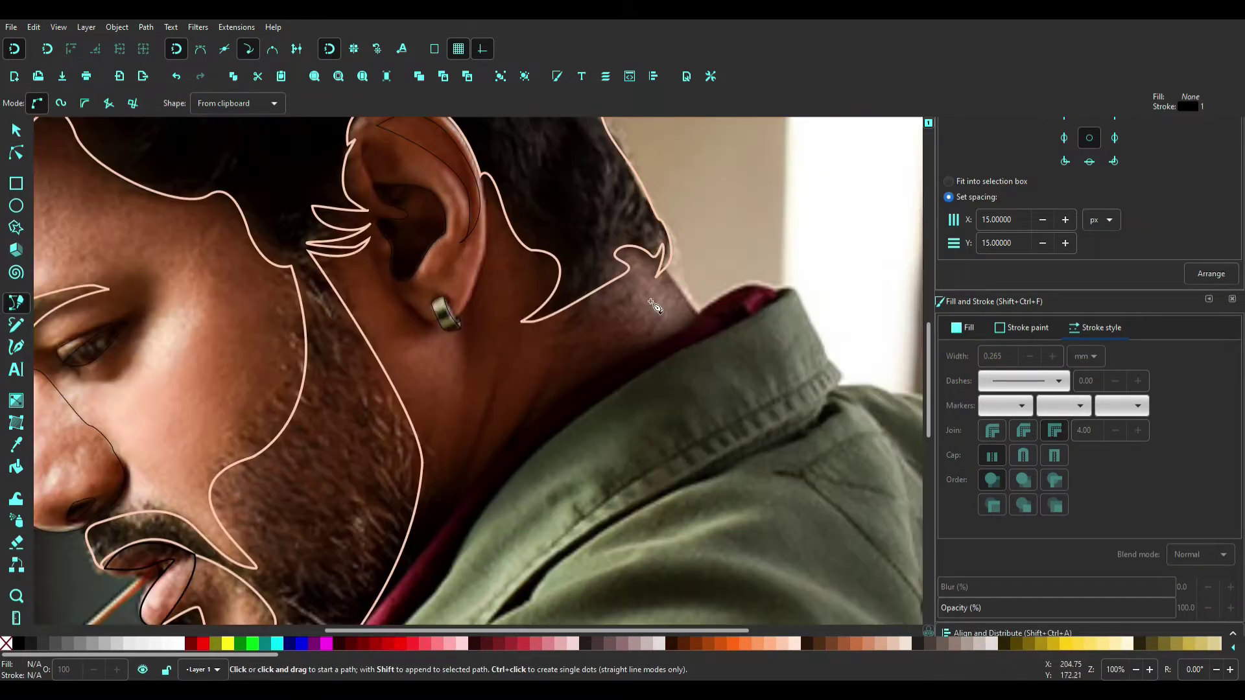
pyautogui.scroll(-5, 473, 500)
pyautogui.hscroll(-4, 473, 500)
pyautogui.moveTo(519, 433); pyautogui.dragTo(509, 466)
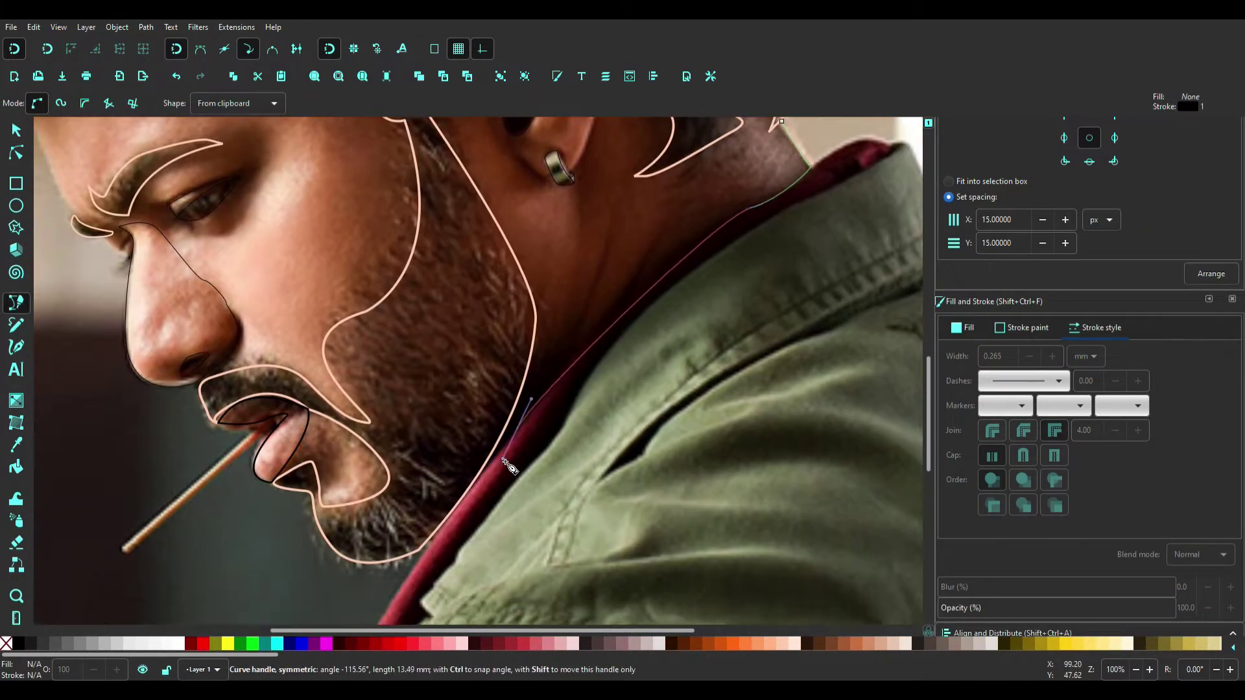
pyautogui.click(586, 348)
pyautogui.hscroll(3, 558, 363)
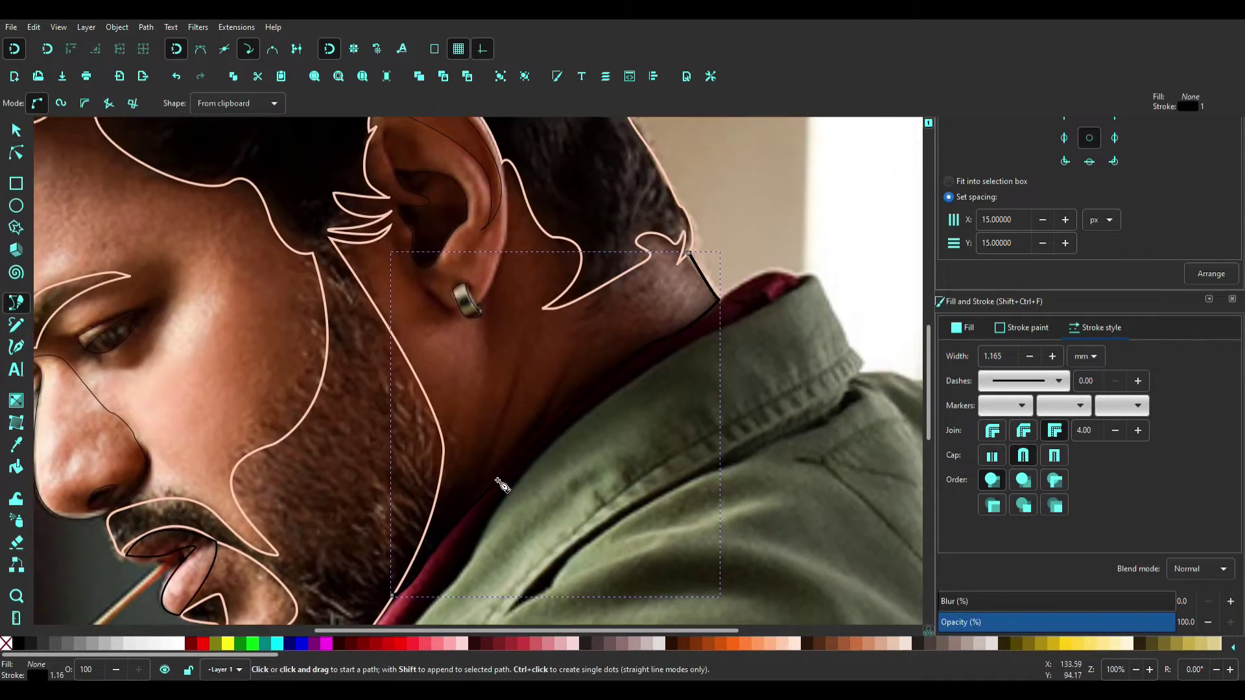
pyautogui.scroll(4, 570, 383)
pyautogui.click(494, 479)
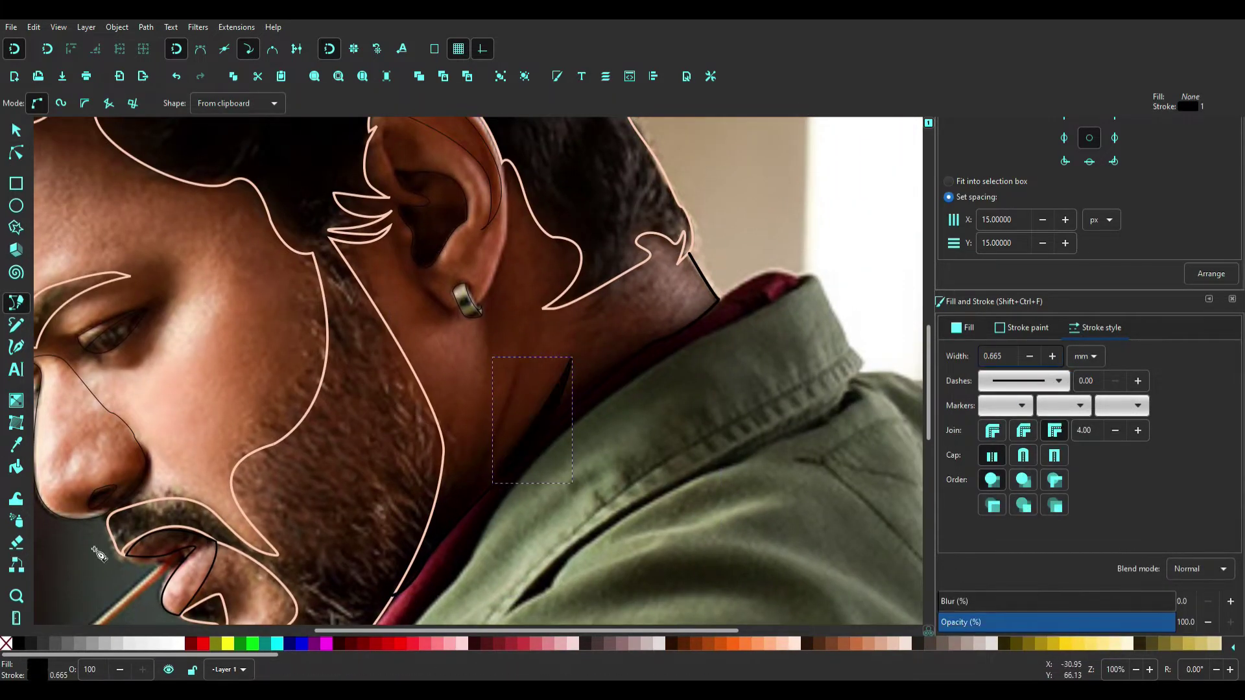
# Draw a second curved neck shadow shape.
pyautogui.press('g')
pyautogui.press('b')
pyautogui.click(468, 507)
pyautogui.moveTo(505, 405); pyautogui.dragTo(518, 373)
pyautogui.click(468, 506)
pyautogui.press('-')
pyautogui.press('-')
pyautogui.press('-')
# Fill the nostril black and thicken the eye outline's stroke.
pyautogui.press('s')
pyautogui.hscroll(5, 651, 529)
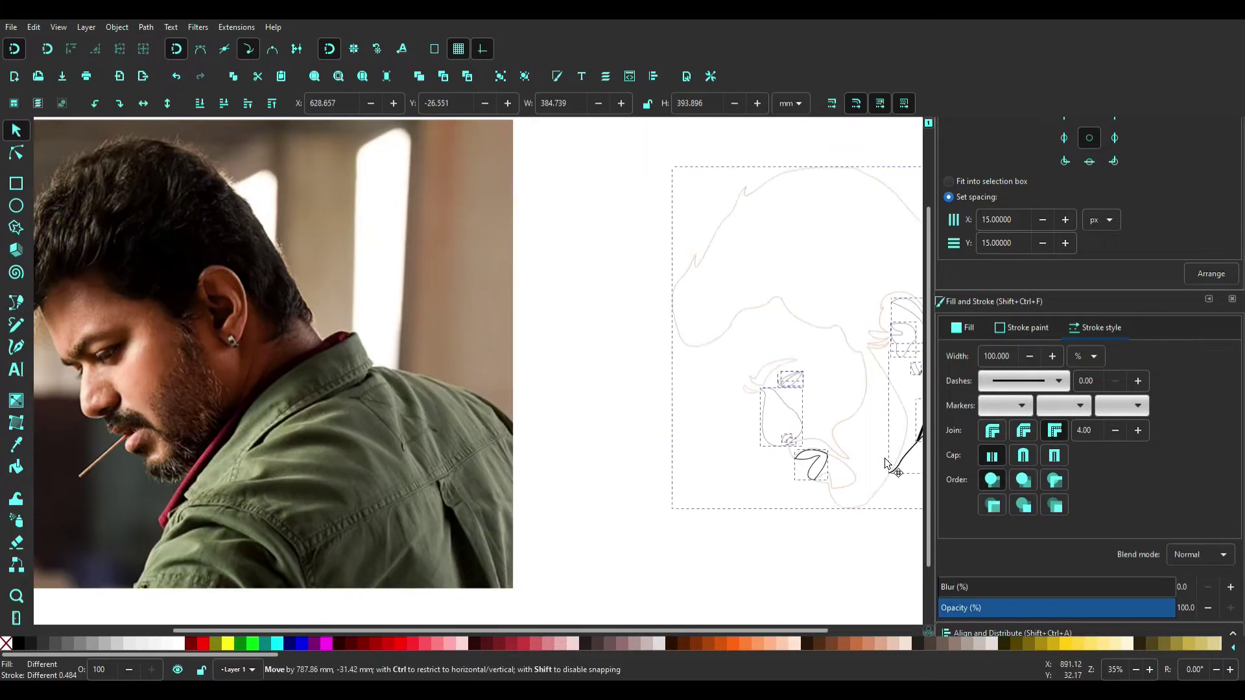
pyautogui.click(602, 364)
pyautogui.scroll(2, 602, 364)
pyautogui.keyDown('ctrl'); pyautogui.click(524, 367); pyautogui.keyUp('ctrl')
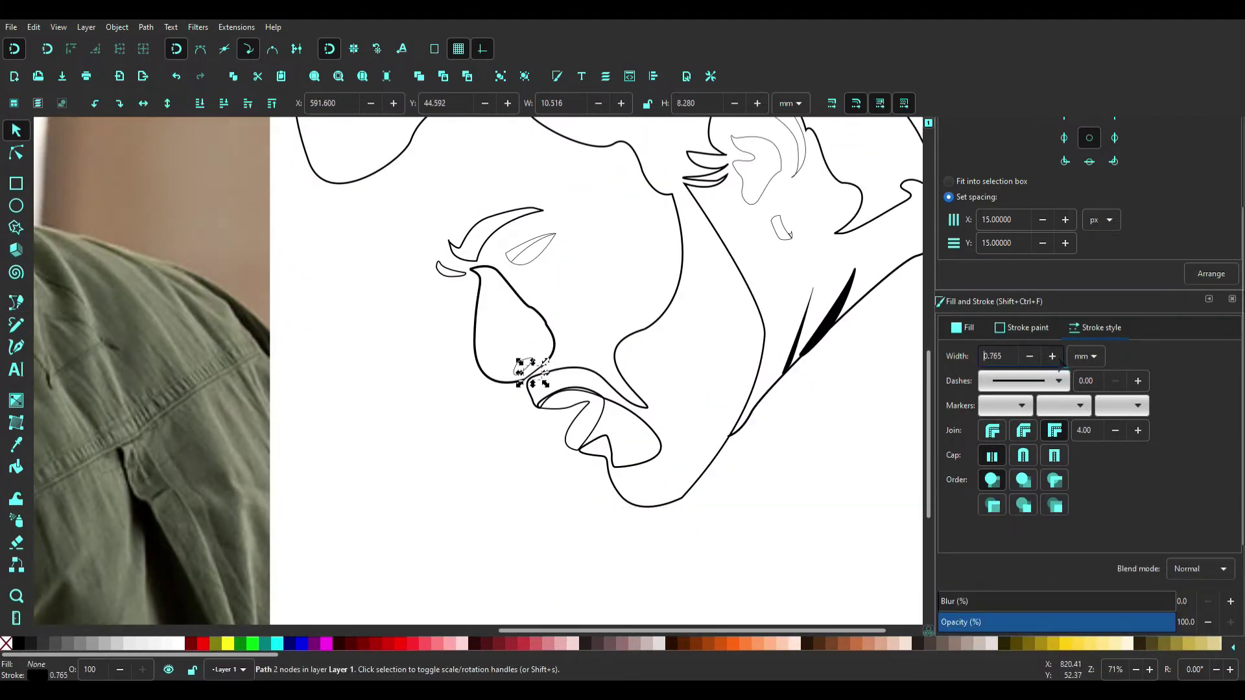
pyautogui.keyDown('ctrl'); pyautogui.click(531, 247); pyautogui.keyUp('ctrl')
pyautogui.click(1053, 360)
pyautogui.click(1052, 360)
pyautogui.click(1052, 360)
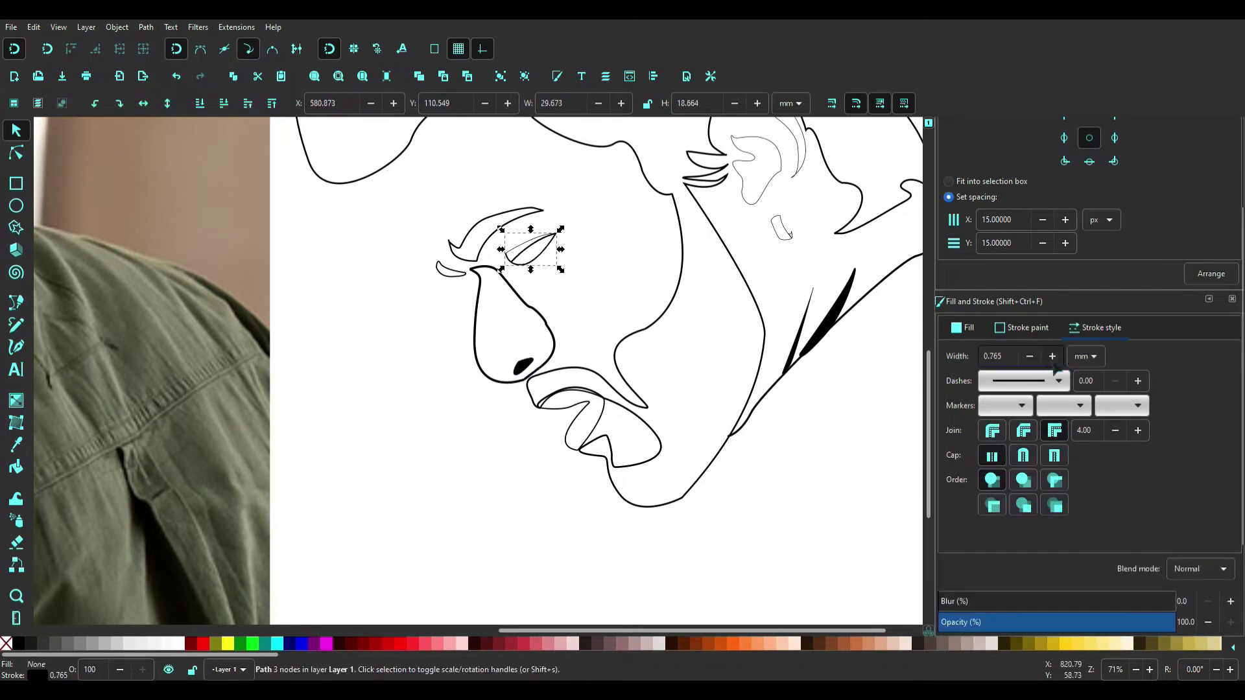
# Move the whole line drawing back over the photo, aligned with the face.
pyautogui.scroll(-3, 519, 427)
pyautogui.click(733, 511)
pyautogui.moveTo(734, 511); pyautogui.dragTo(415, 195)
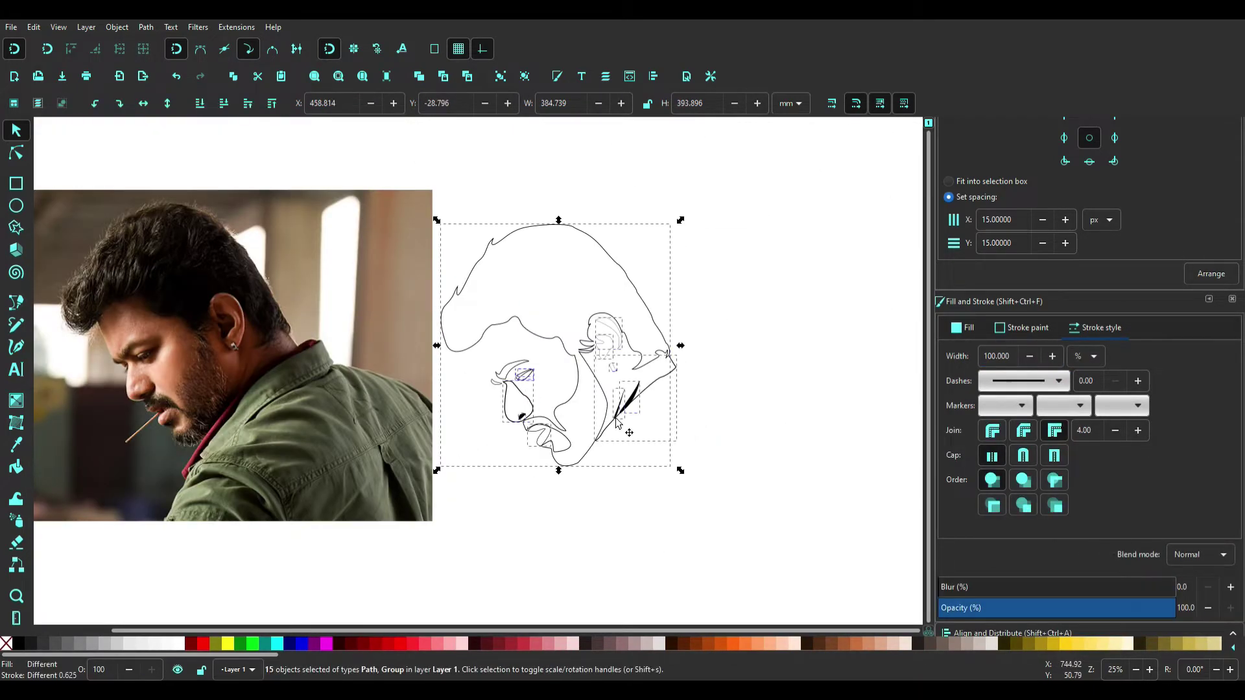
pyautogui.moveTo(625, 430); pyautogui.dragTo(298, 316)
pyautogui.scroll(1, 299, 316)
pyautogui.press('Escape')
# Flatten the lip's arched segment by dragging it with the Node tool.
pyautogui.scroll(1, 333, 310)
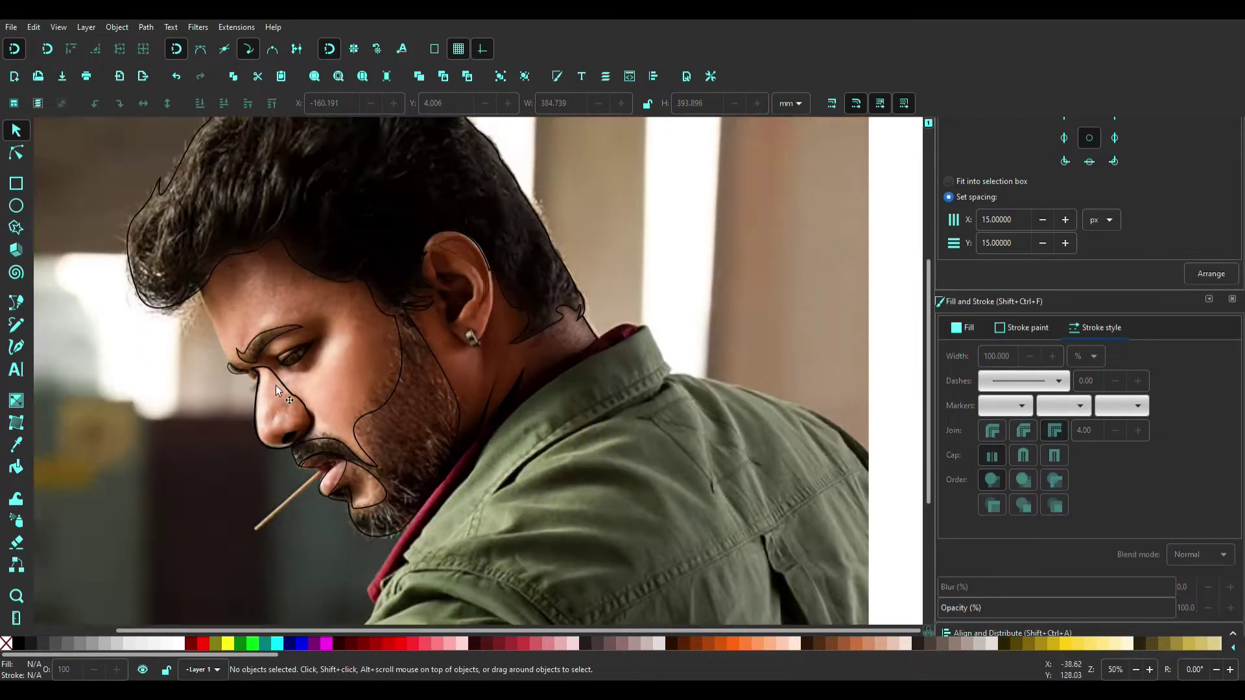
pyautogui.scroll(2, 275, 385)
pyautogui.press('n')
pyautogui.scroll(2, 305, 494)
pyautogui.moveTo(304, 494)
pyautogui.mouseDown()
pyautogui.moveTo(326, 509)
pyautogui.moveTo(415, 454)
pyautogui.mouseUp()
# Close the small nostril shape and finish the new nose curve with the Bezier pen.
pyautogui.press('s')
pyautogui.press('5')
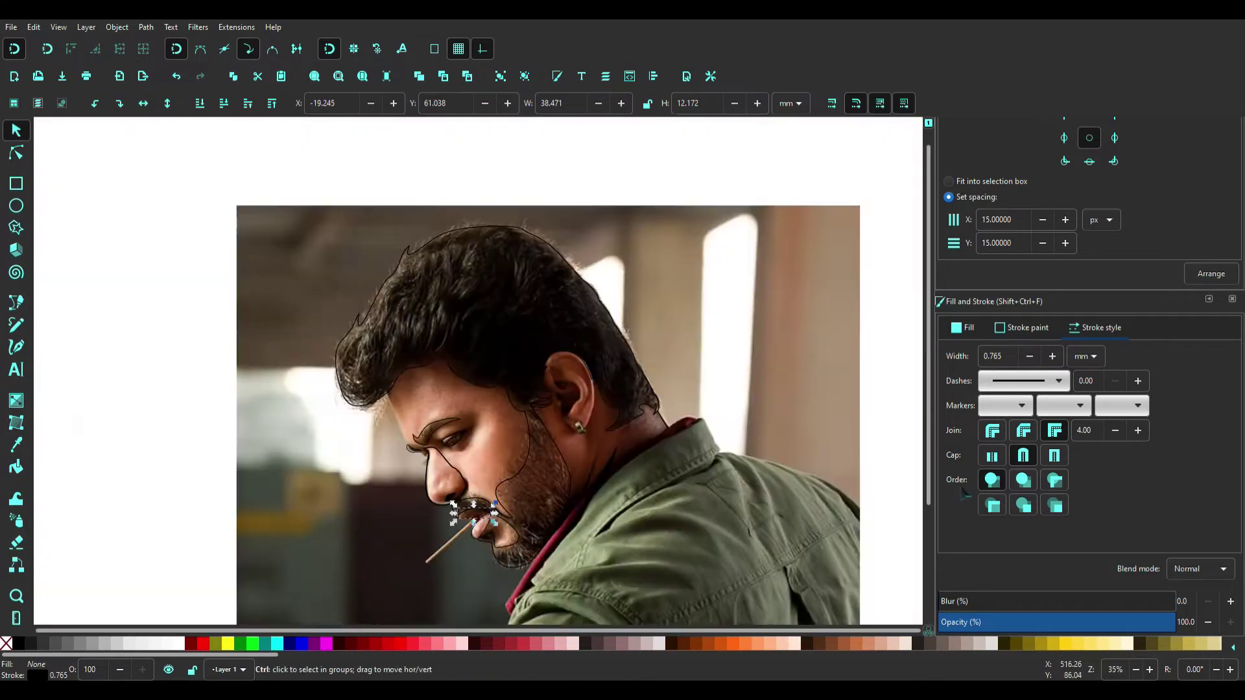
pyautogui.scroll(5, 395, 415)
pyautogui.scroll(1, 395, 415)
pyautogui.press('b')
pyautogui.click(438, 416)
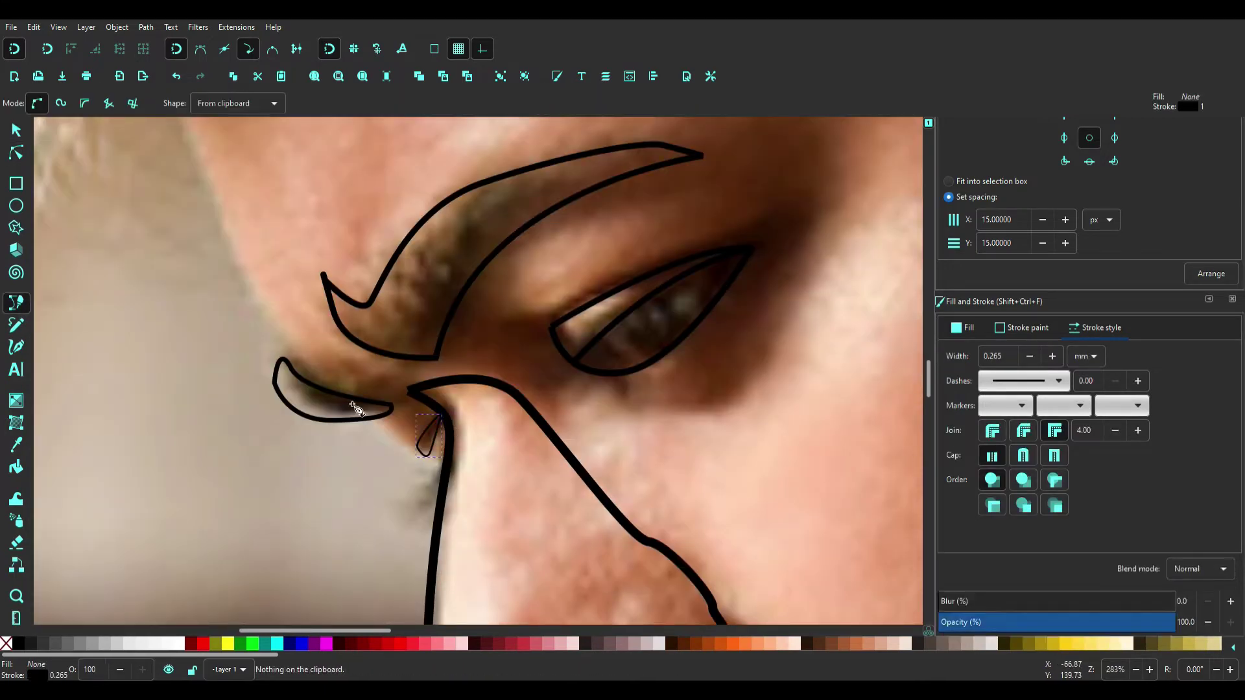
pyautogui.scroll(-2, 428, 428)
pyautogui.doubleClick(397, 452)
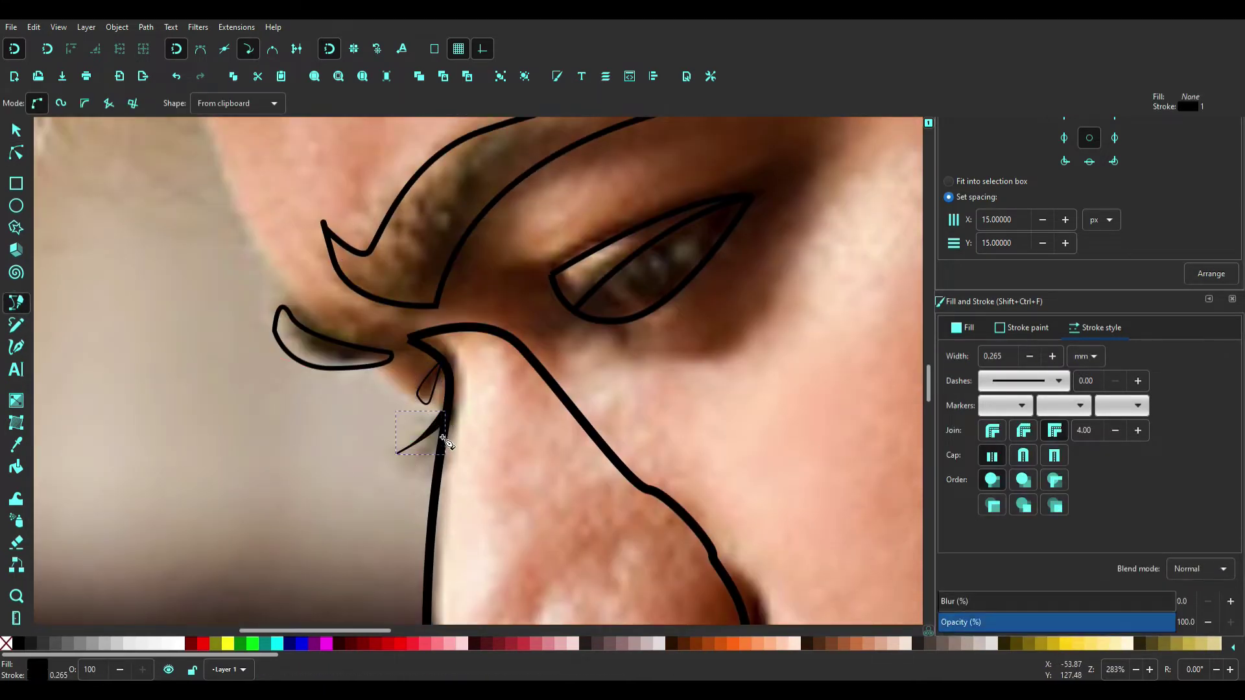
# Draw a curve under the nostril that bends along its edge.
pyautogui.click(441, 434)
pyautogui.scroll(2, 434, 443)
pyautogui.moveTo(430, 448); pyautogui.dragTo(402, 476)
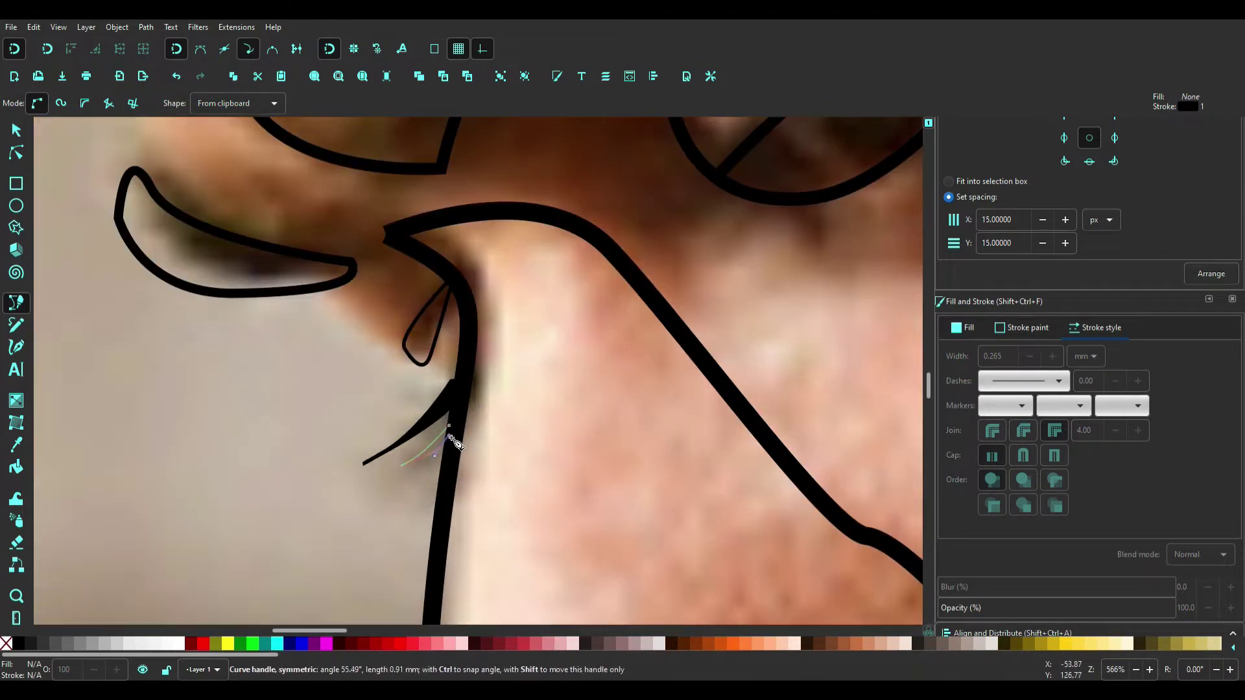
pyautogui.press('Return')
pyautogui.press('5')
# Start a new Bezier path on the man's cheek.
pyautogui.press('s')
pyautogui.scroll(2, 388, 456)
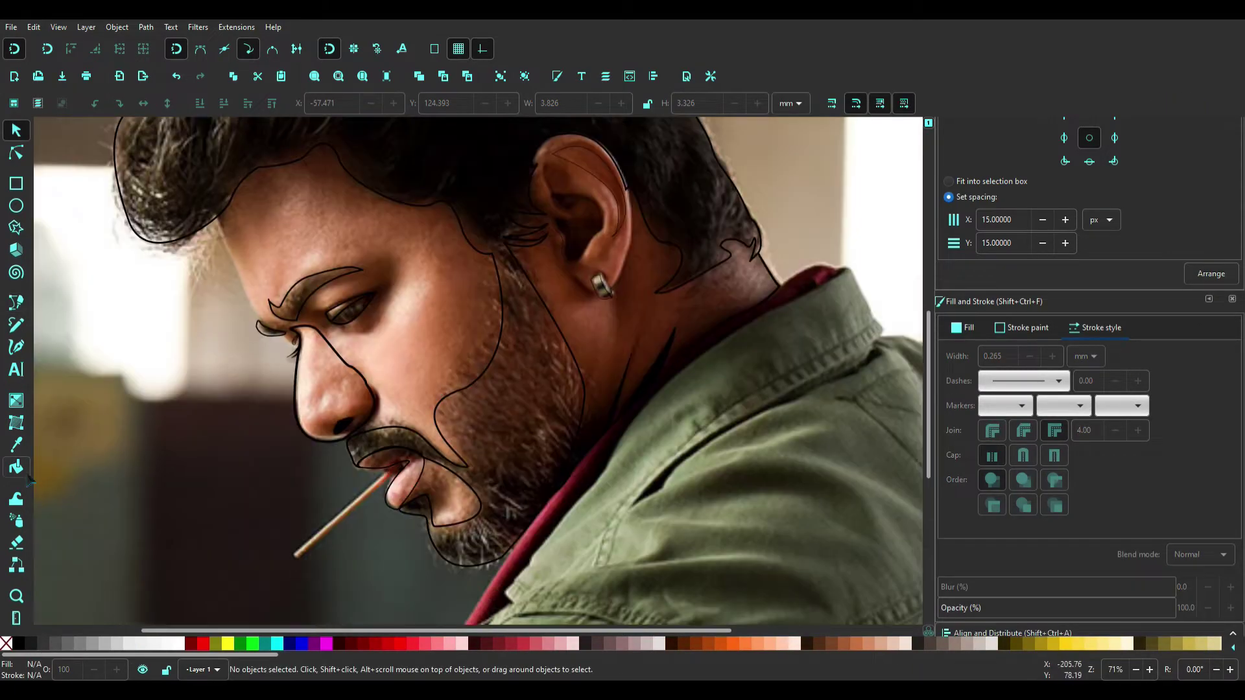
pyautogui.press('b')
pyautogui.click(386, 364)
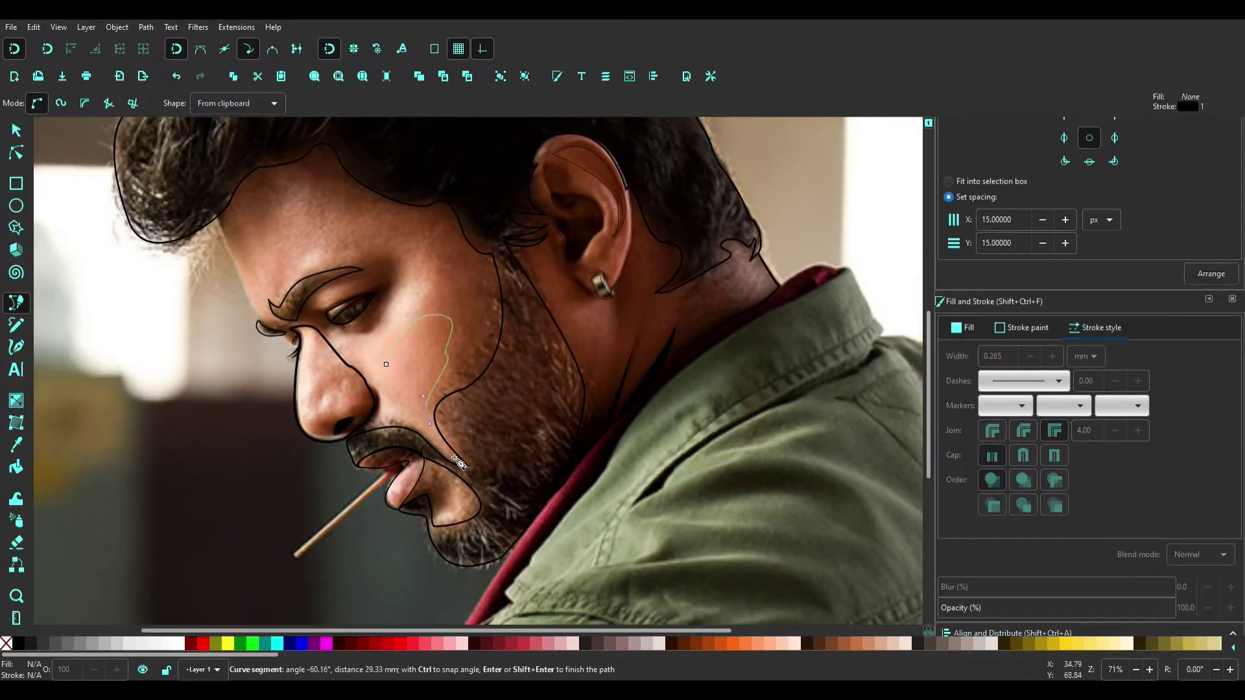
# Curve the cheek path's next segment and close the cheek highlight shape.
pyautogui.scroll(1, 428, 329)
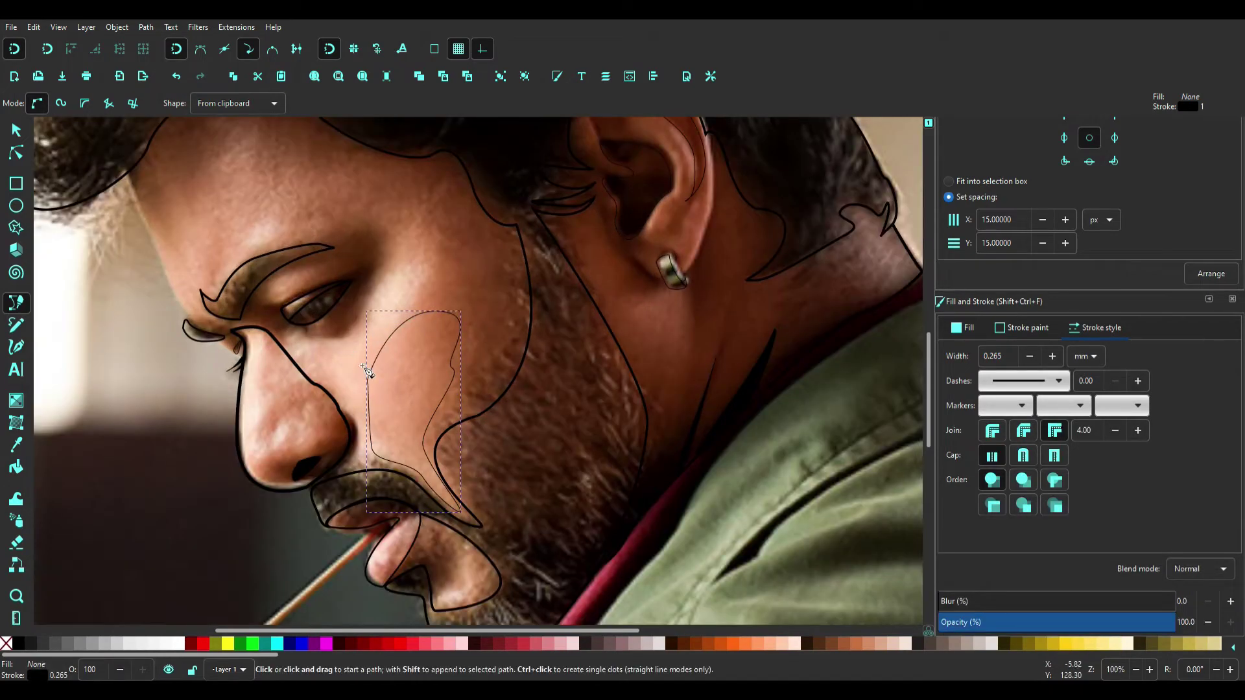
pyautogui.moveTo(419, 290); pyautogui.dragTo(405, 319)
pyautogui.press('Return')
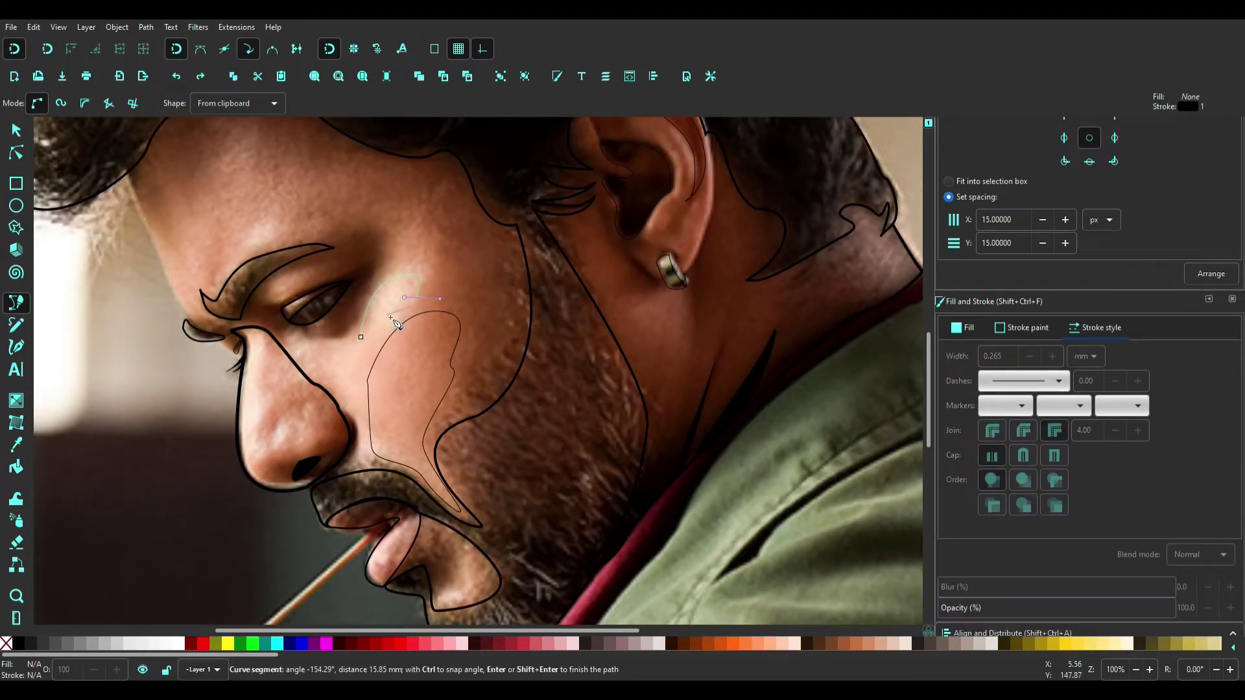
pyautogui.click(361, 337)
pyautogui.scroll(1, 376, 330)
# Draw a 3-node path around the eye and select it.
pyautogui.click(285, 316)
pyautogui.click(384, 263)
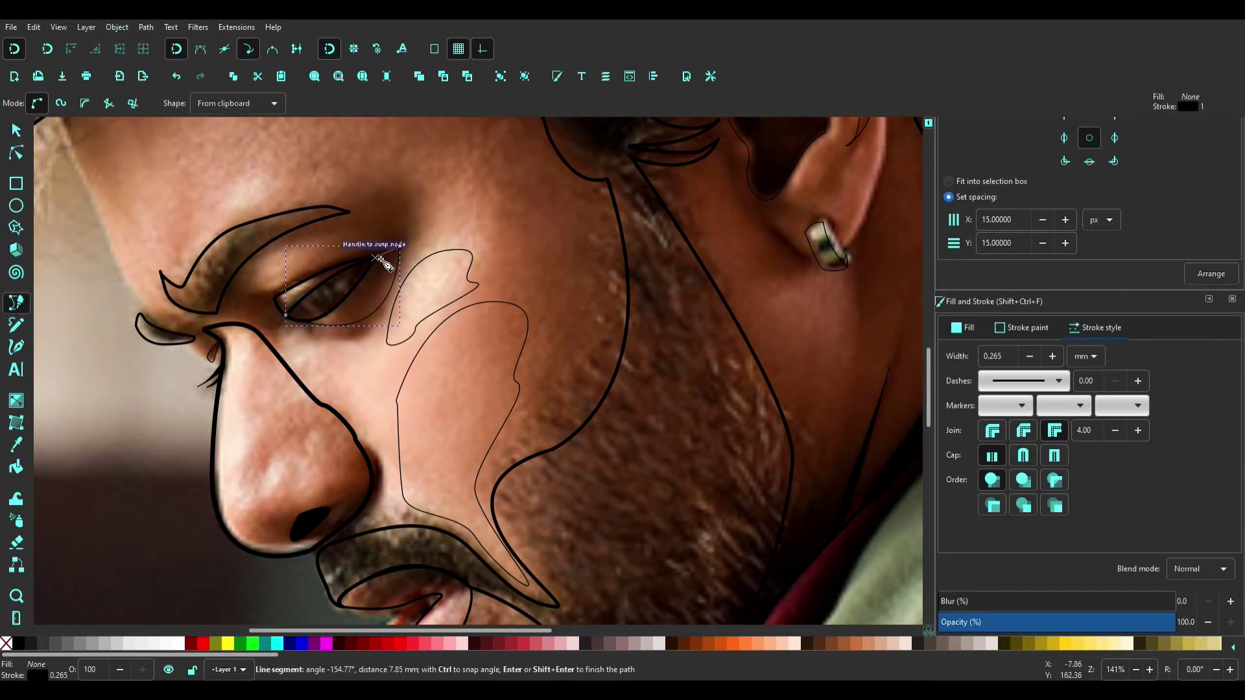
pyautogui.press('s')
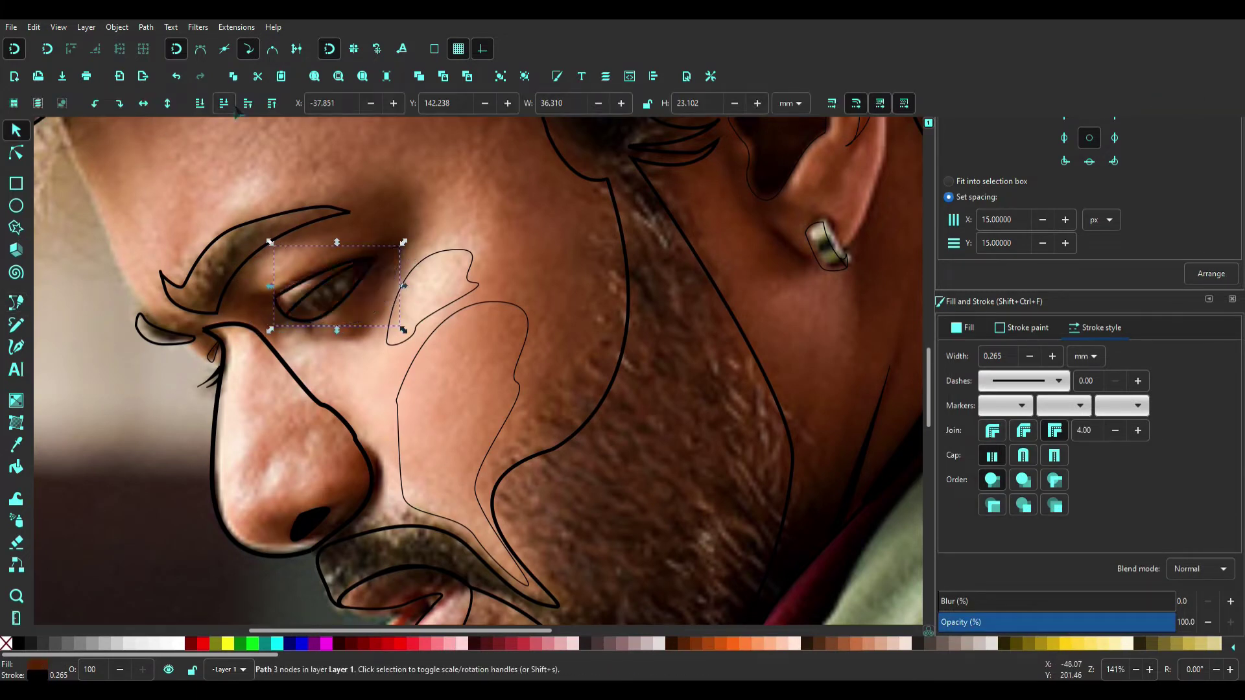
pyautogui.click(321, 309)
pyautogui.press('5')
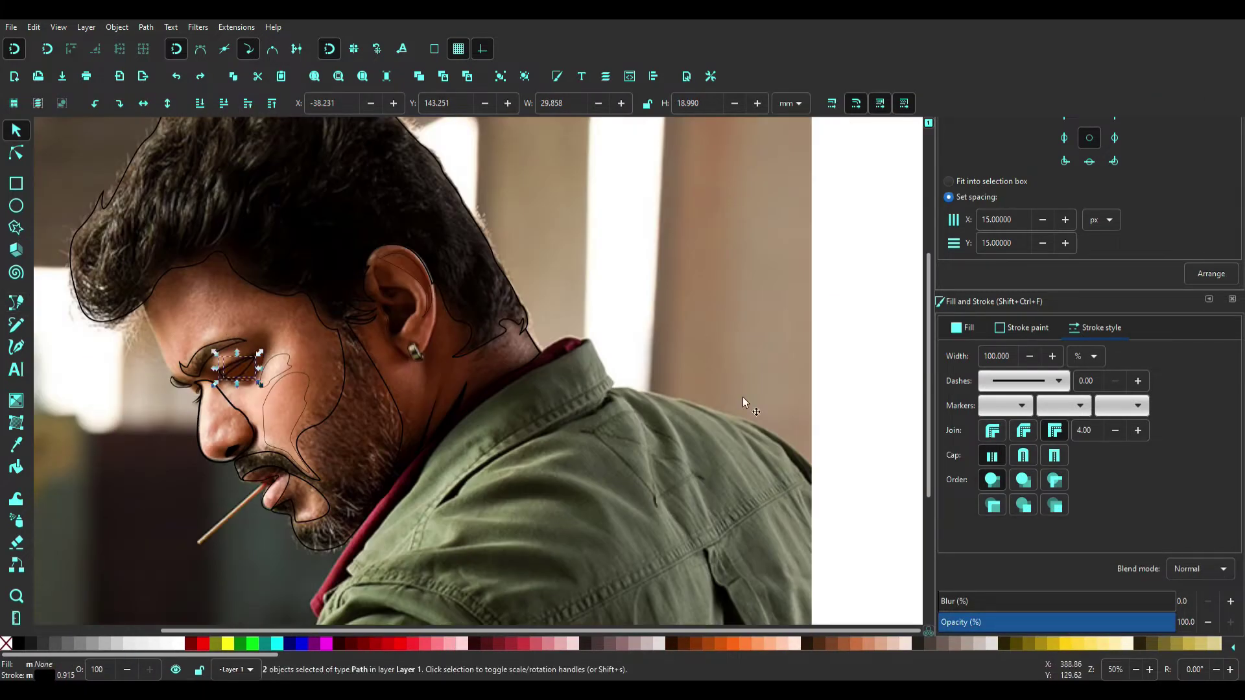
pyautogui.press('Escape')
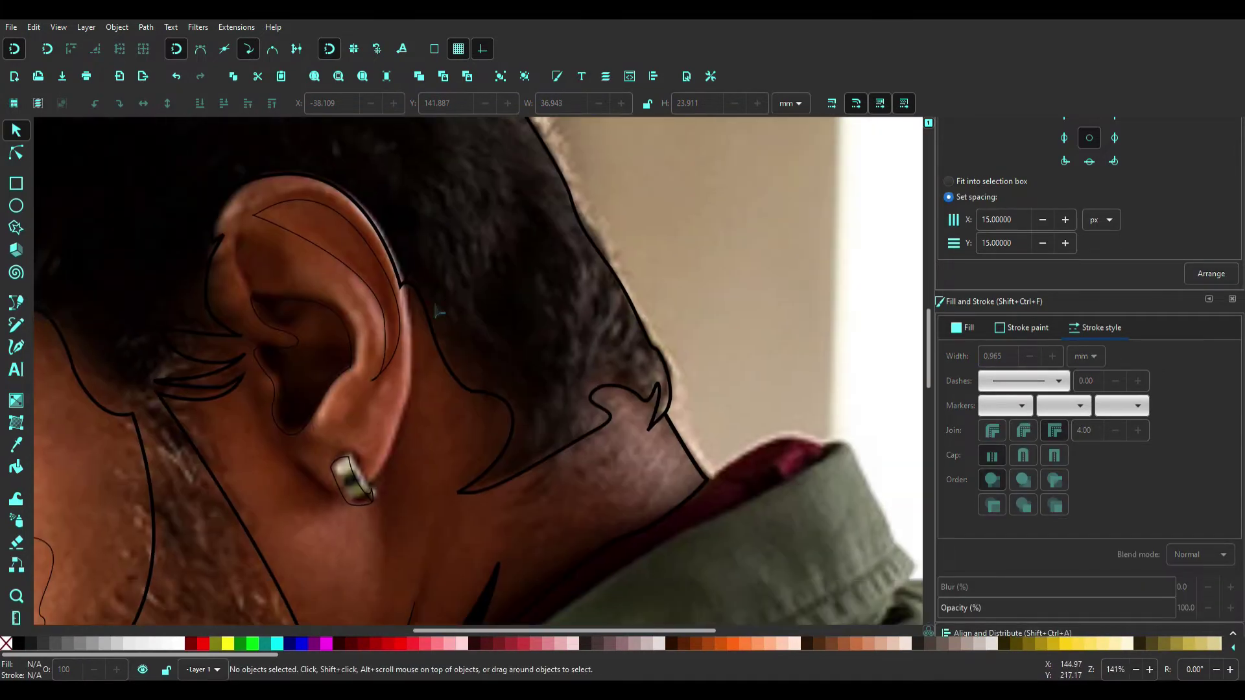
# Trace the inner ear curve from the earring up the ear.
pyautogui.press('b')
pyautogui.moveTo(372, 490); pyautogui.dragTo(314, 573)
pyautogui.press('Escape')
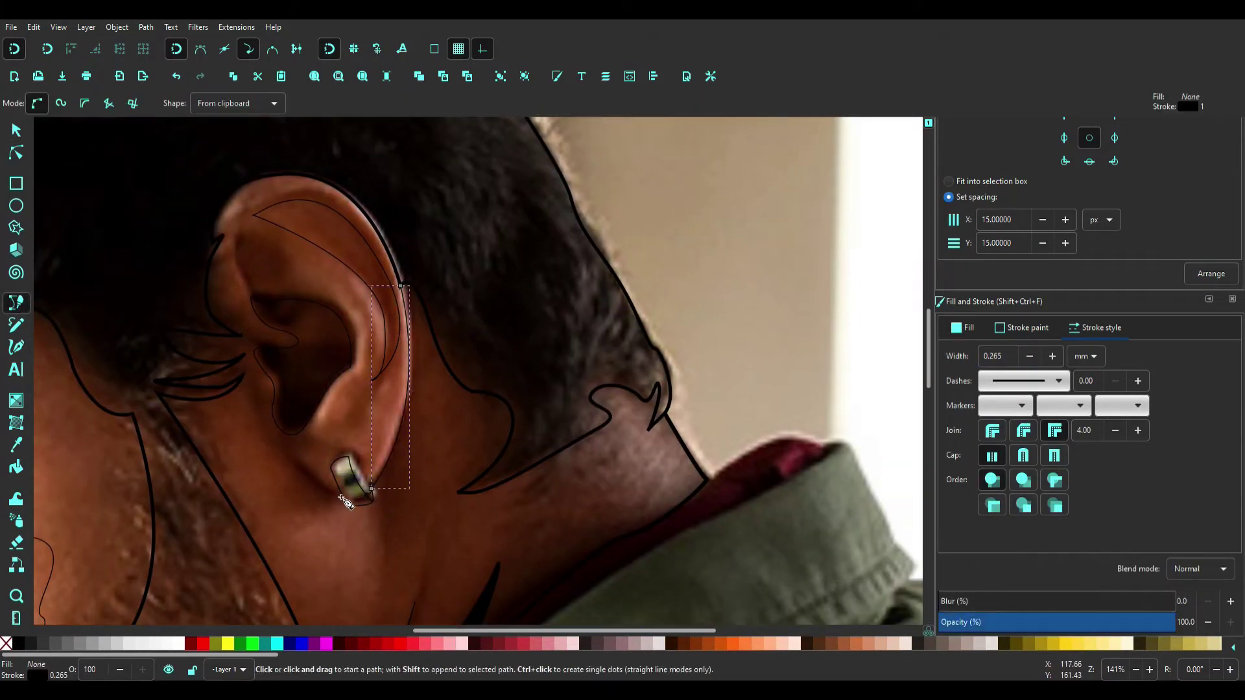
pyautogui.click(339, 495)
pyautogui.scroll(3, 257, 371)
pyautogui.click(254, 420)
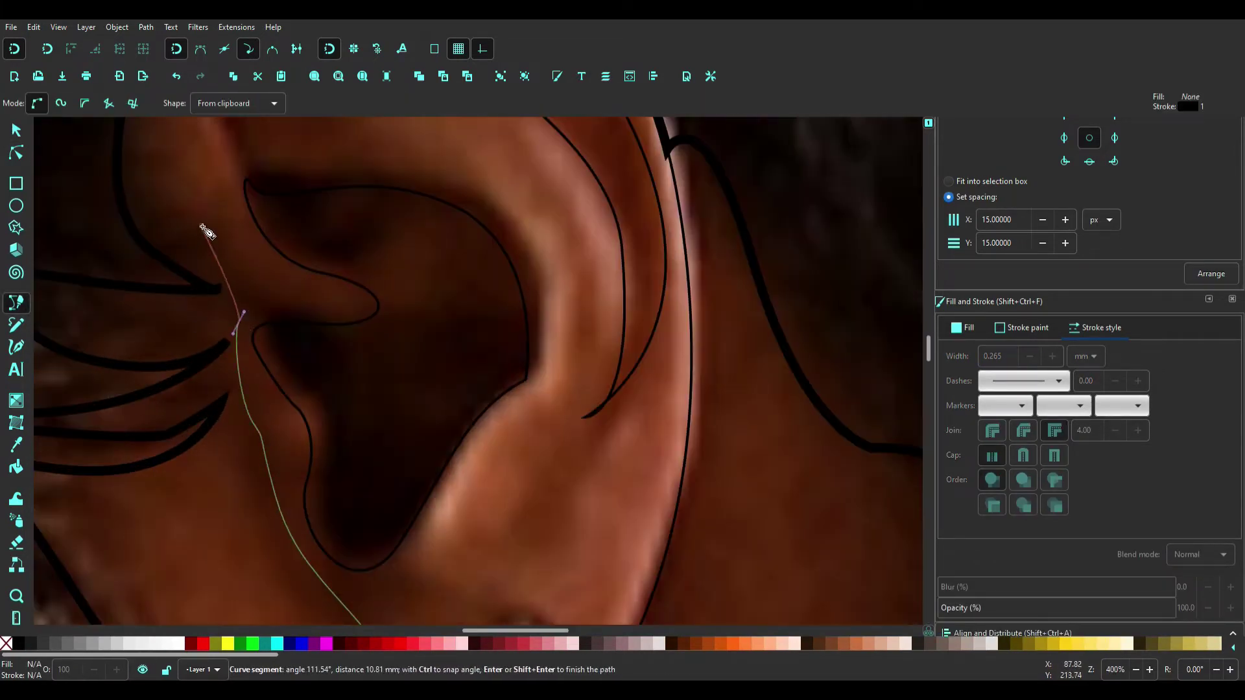
pyautogui.scroll(-2, 206, 233)
pyautogui.scroll(-2, 381, 393)
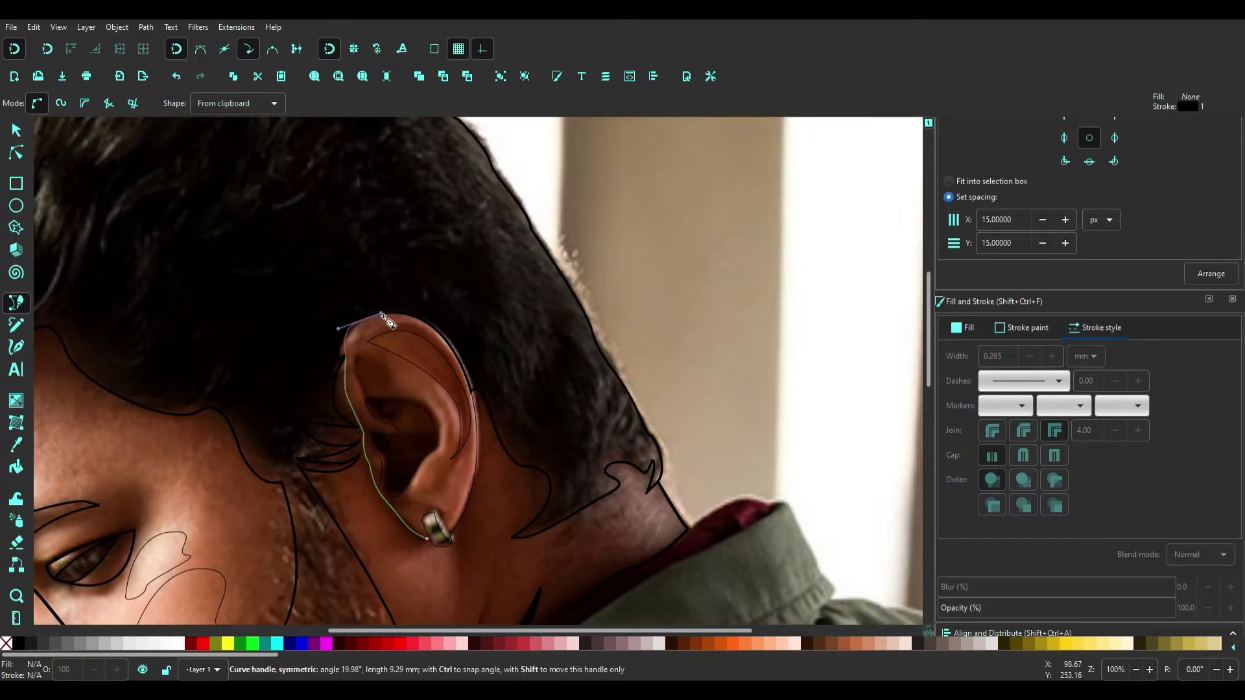
pyautogui.press('Return')
pyautogui.scroll(3, 486, 361)
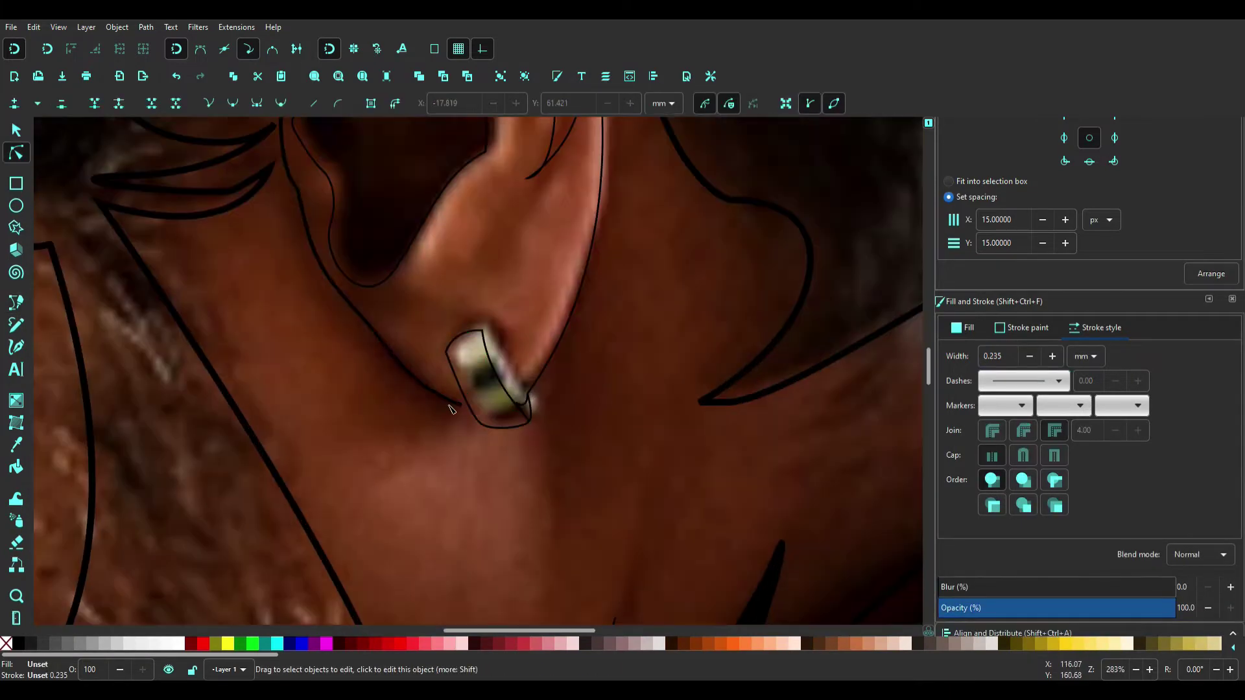
pyautogui.scroll(-5, 454, 363)
# Add a curved stroke under the eye at the brow corner, then return to selecting.
pyautogui.press('n')
pyautogui.click(17, 302)
pyautogui.scroll(1, 389, 389)
pyautogui.moveTo(386, 387); pyautogui.dragTo(404, 405)
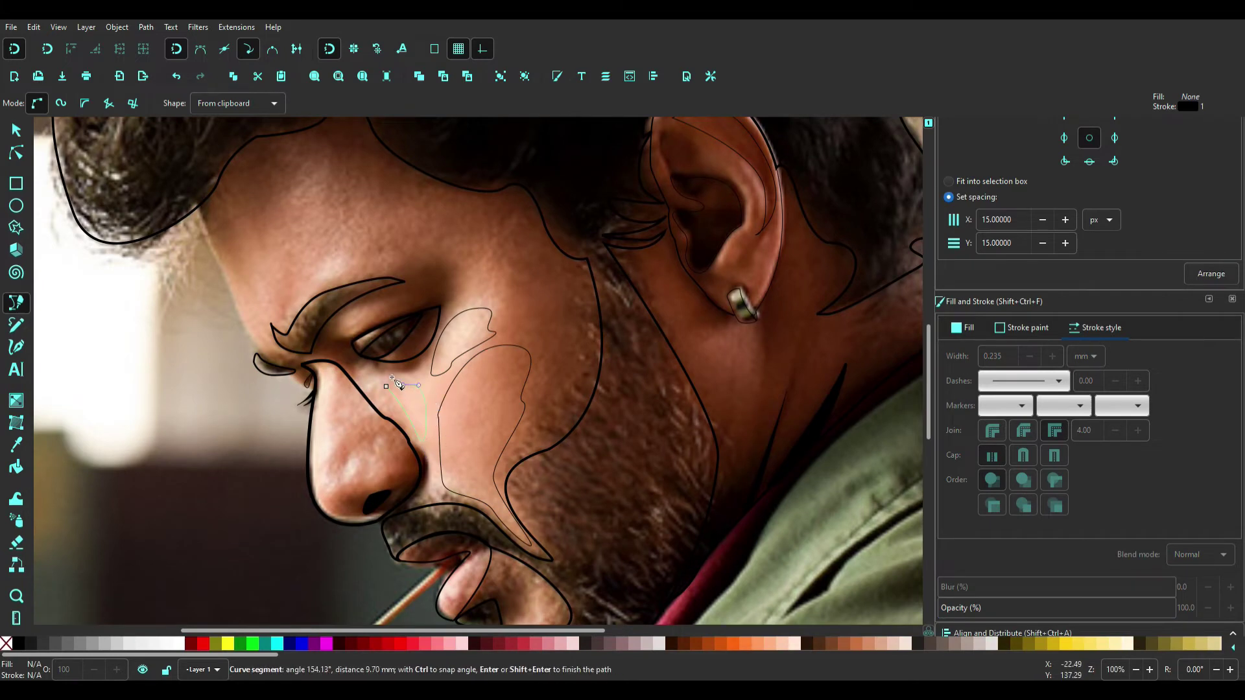
pyautogui.scroll(-2, 398, 384)
pyautogui.scroll(2, 324, 402)
pyautogui.scroll(2, 295, 428)
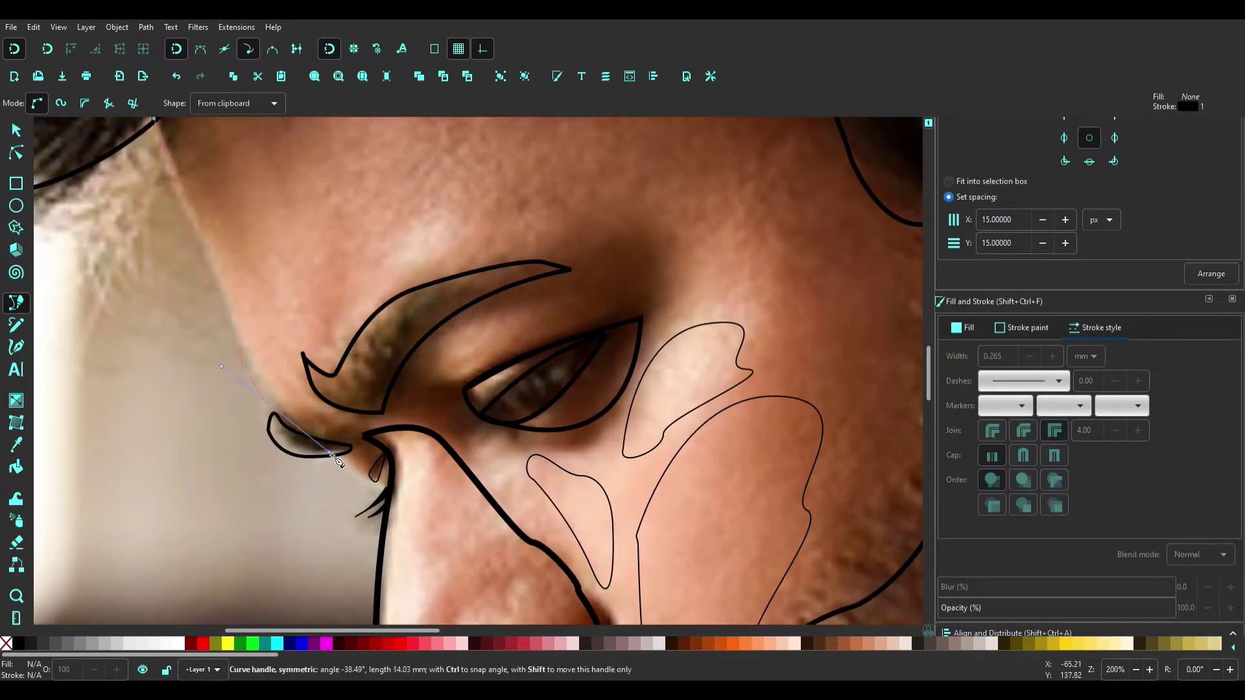
pyautogui.scroll(-4, 336, 458)
pyautogui.press('s')
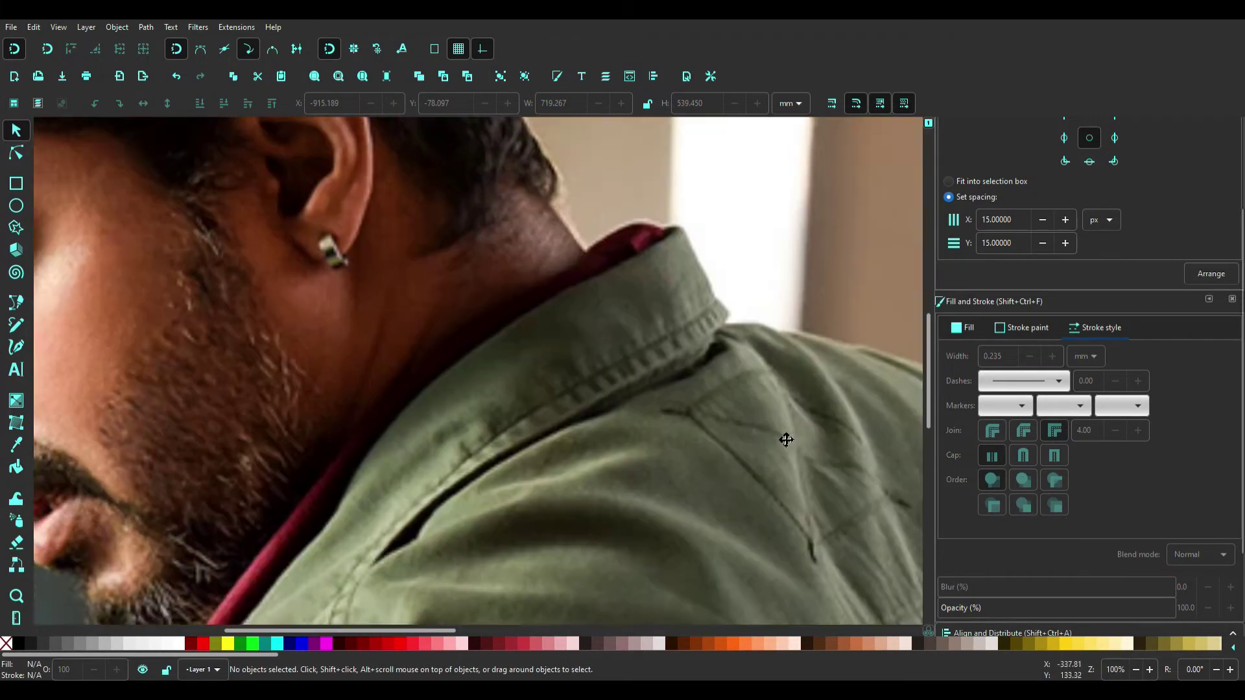
# Pull two neck nodes of the jaw path up and left to reshape the neck line.
pyautogui.scroll(5, 619, 400)
pyautogui.click(502, 479)
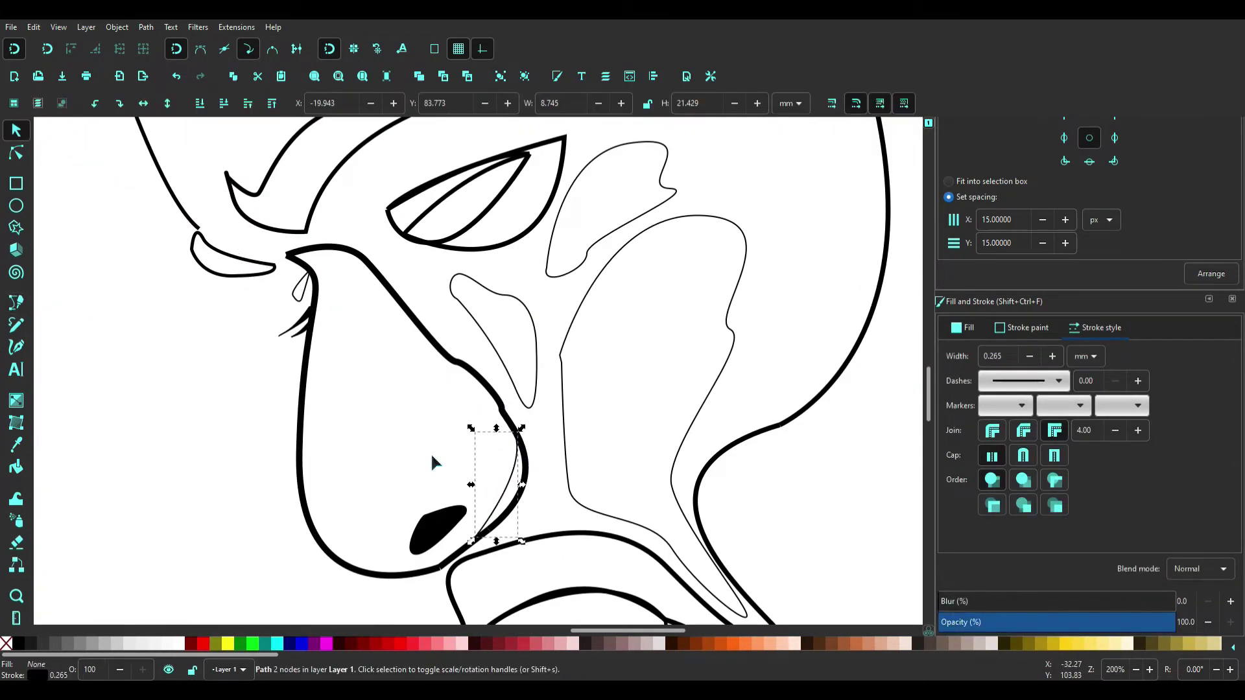
pyautogui.scroll(-2, 430, 452)
pyautogui.scroll(-3, 347, 441)
pyautogui.doubleClick(586, 415)
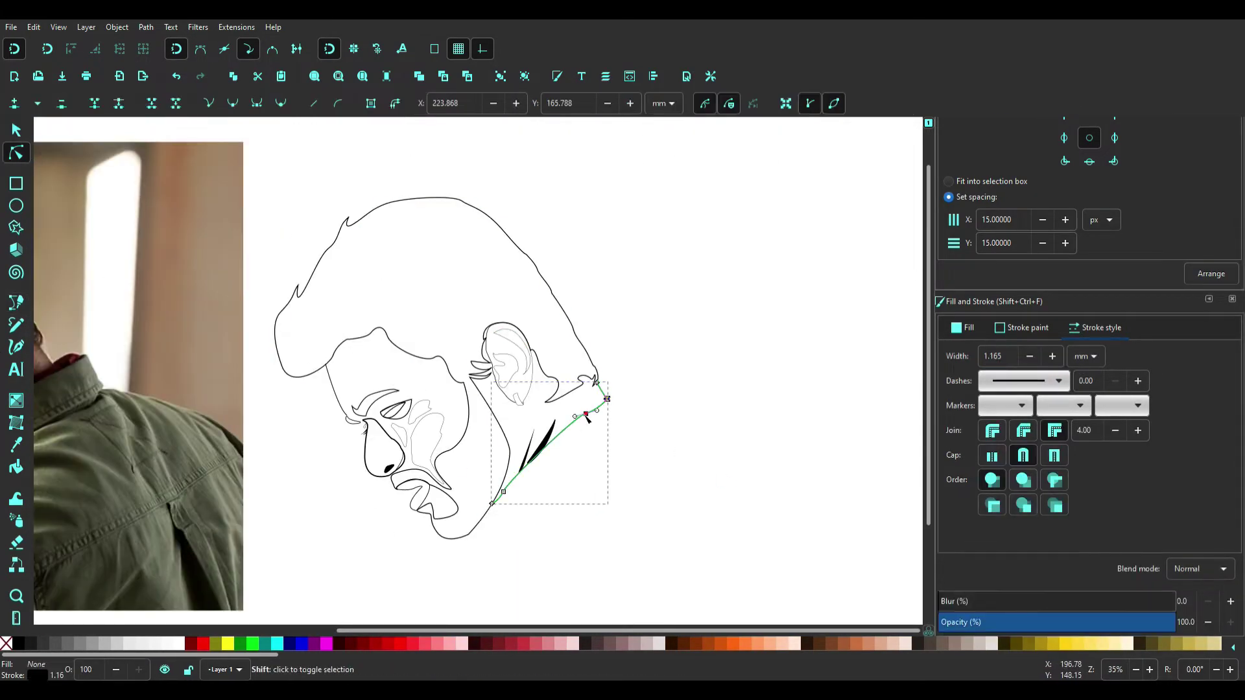
pyautogui.moveTo(529, 529); pyautogui.dragTo(519, 510)
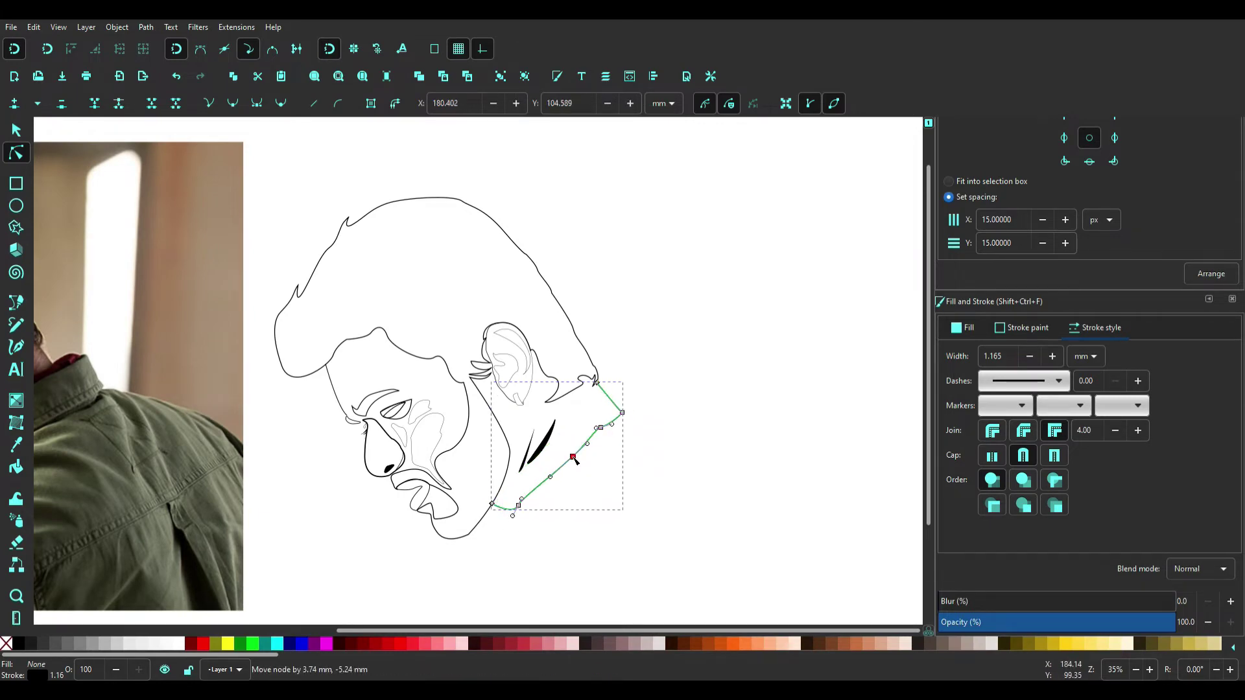
pyautogui.press('u')
pyautogui.hscroll(-10, 91, 449)
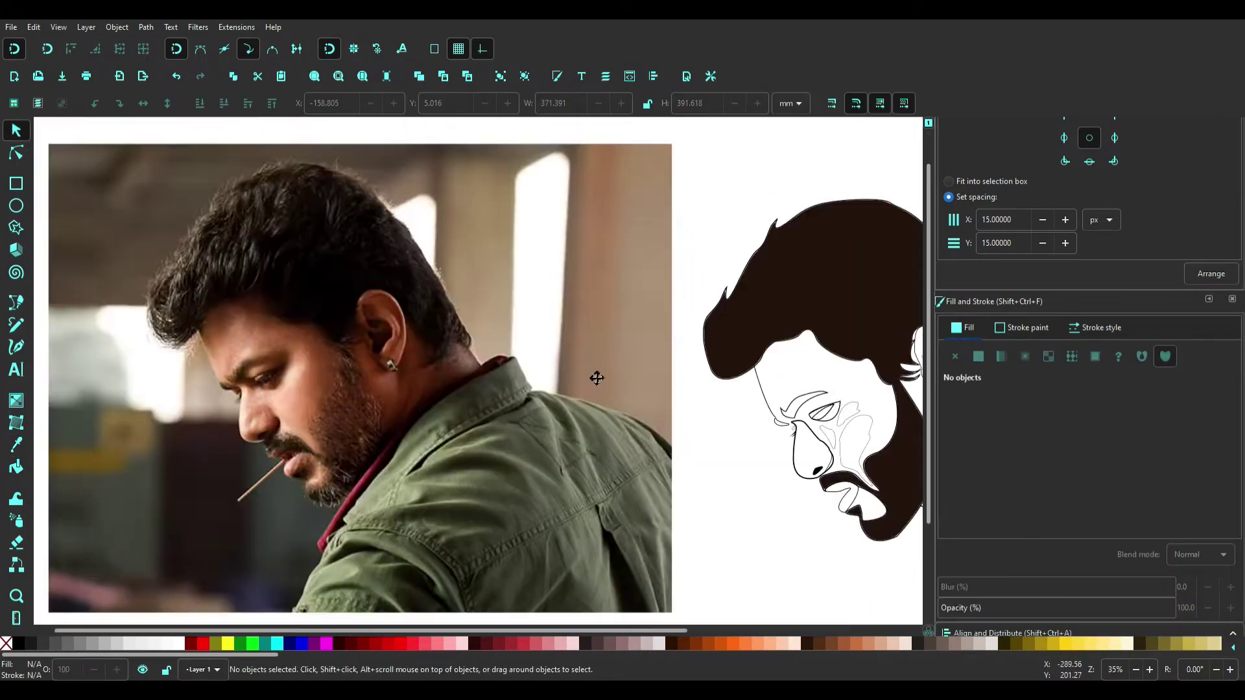
# Fill the shading shape beside the nose peach, undoing a misplaced skin fill.
pyautogui.scroll(2, 596, 378)
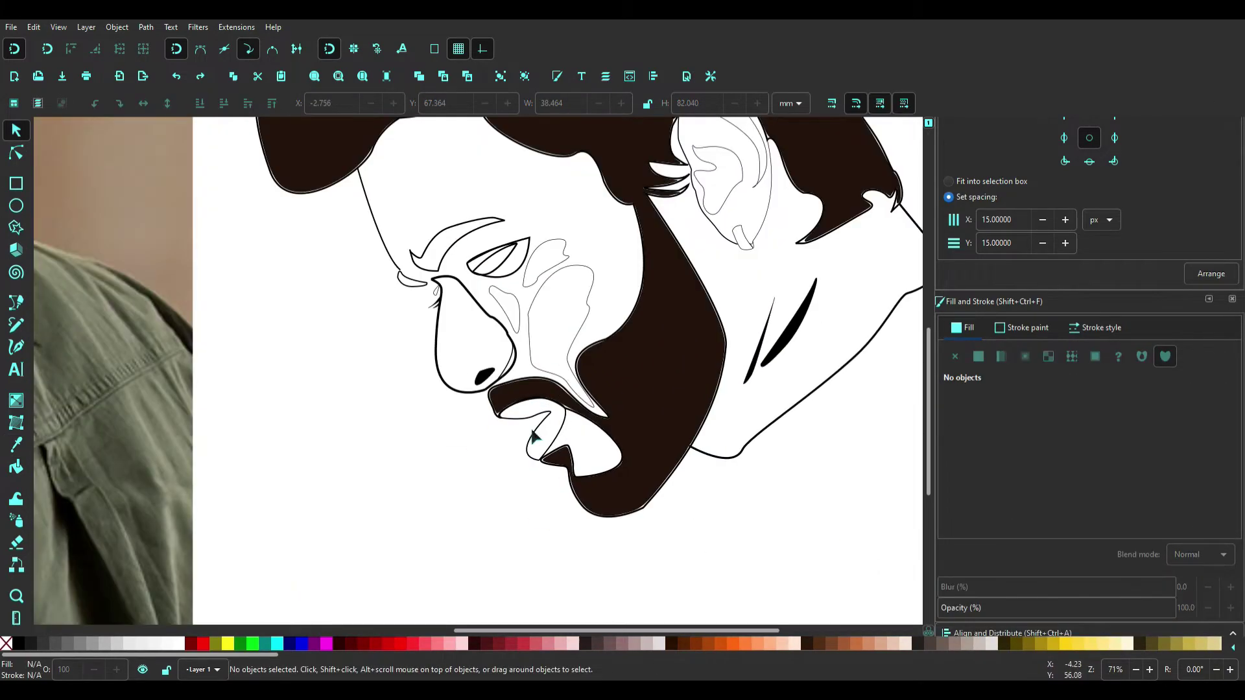
pyautogui.click(781, 651)
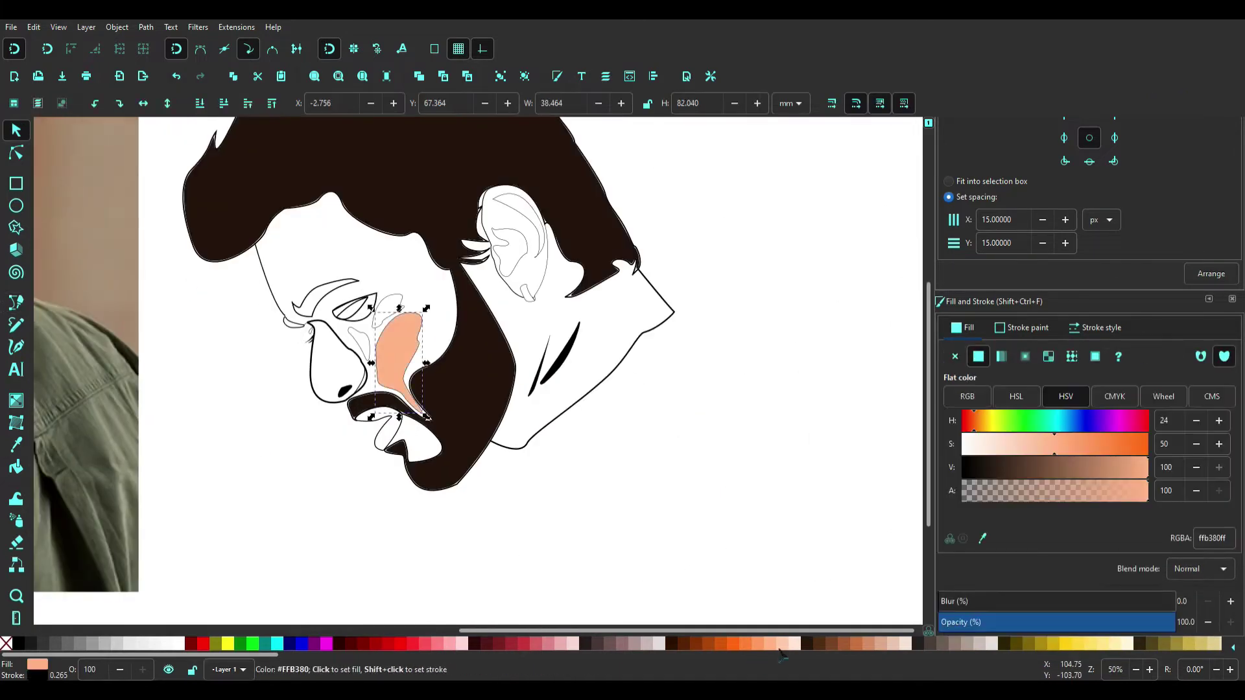
pyautogui.scroll(2, 361, 376)
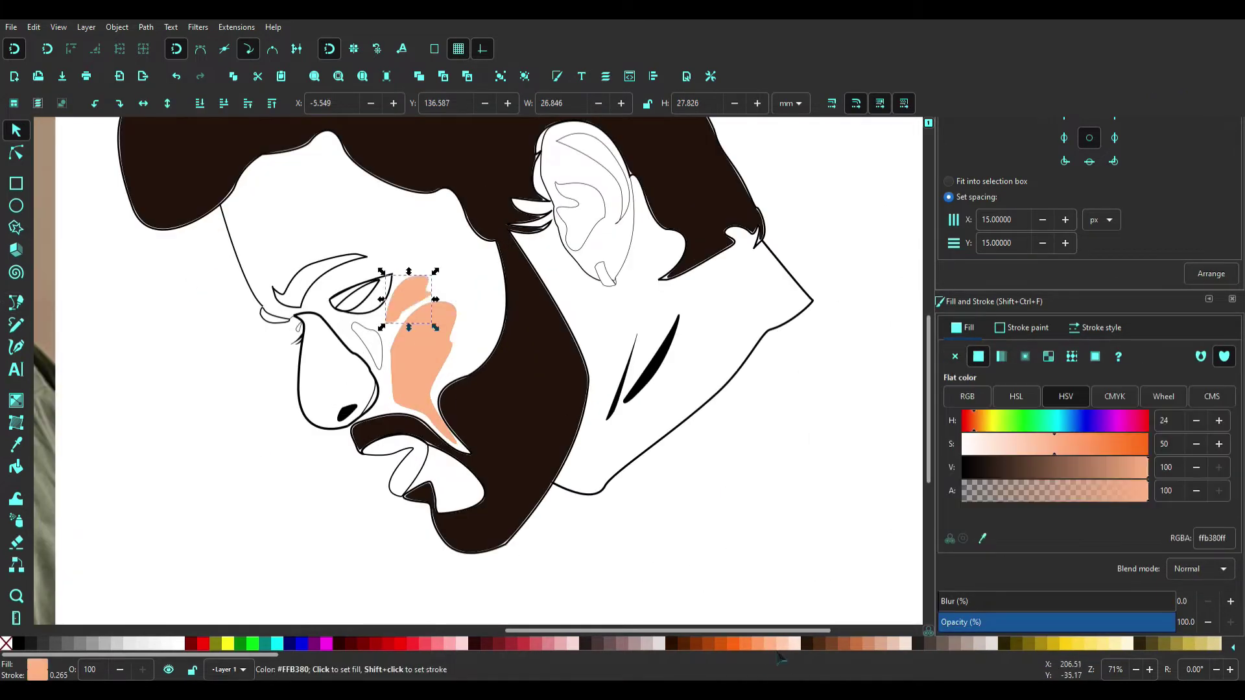
pyautogui.press('Escape')
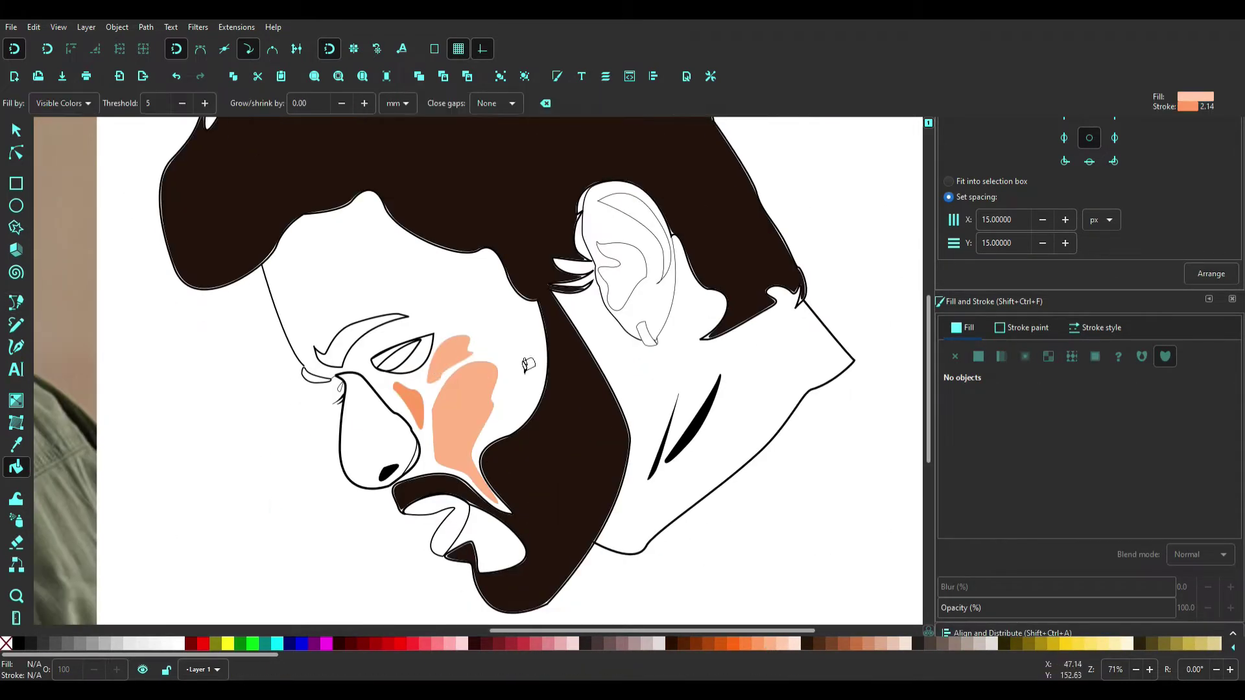
pyautogui.hotkey('ctrl', 'z')
pyautogui.press('Escape')
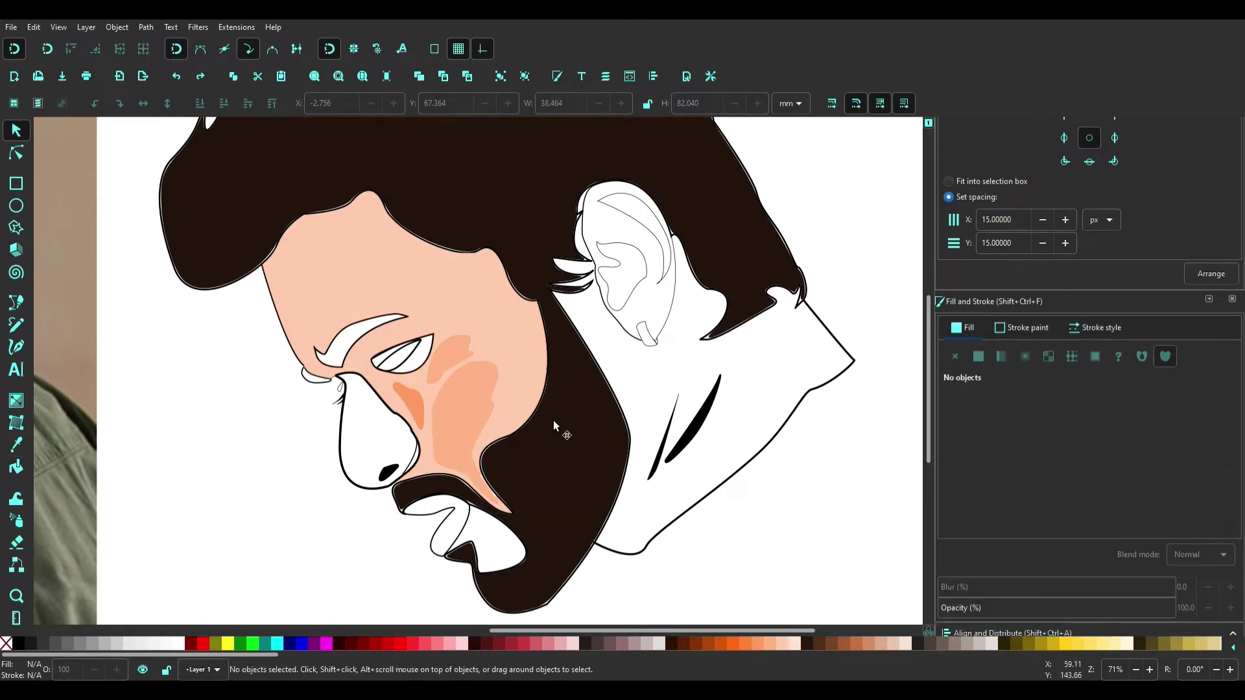
pyautogui.scroll(1, 260, 416)
# Fill the nose area light peach #FFCCAA and send it behind the outline.
pyautogui.press('u')
pyautogui.click(483, 476)
pyautogui.click(794, 643)
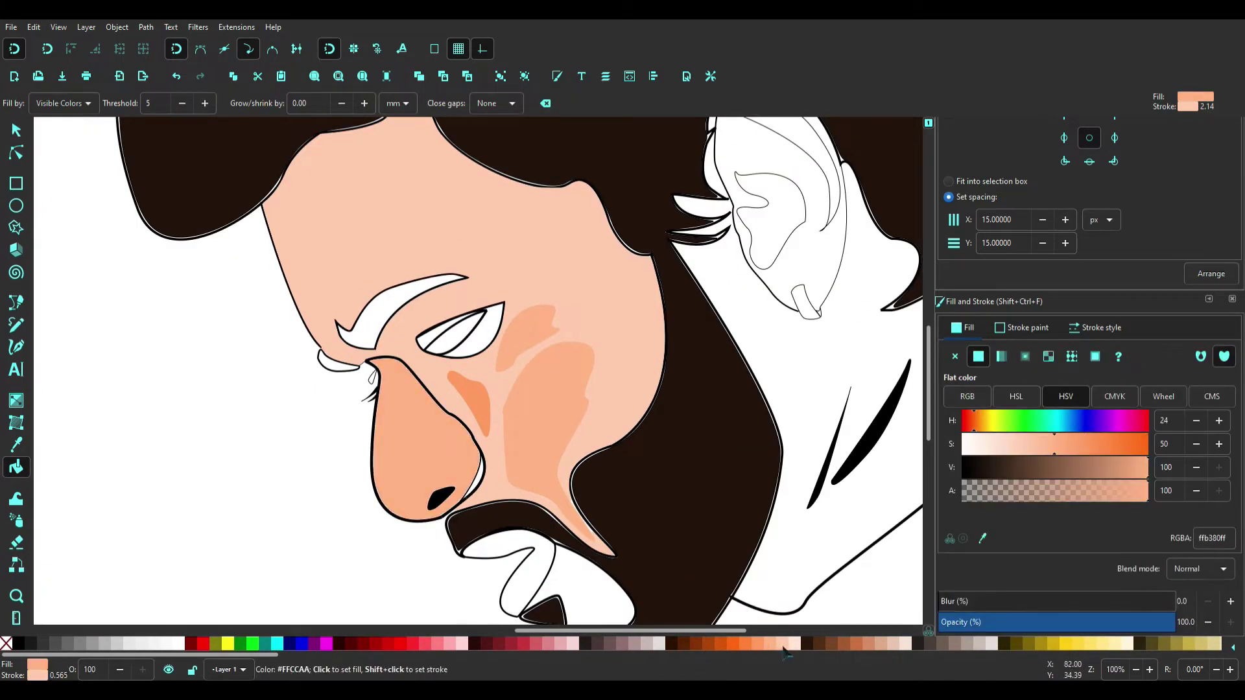
pyautogui.press('s')
pyautogui.click(232, 515)
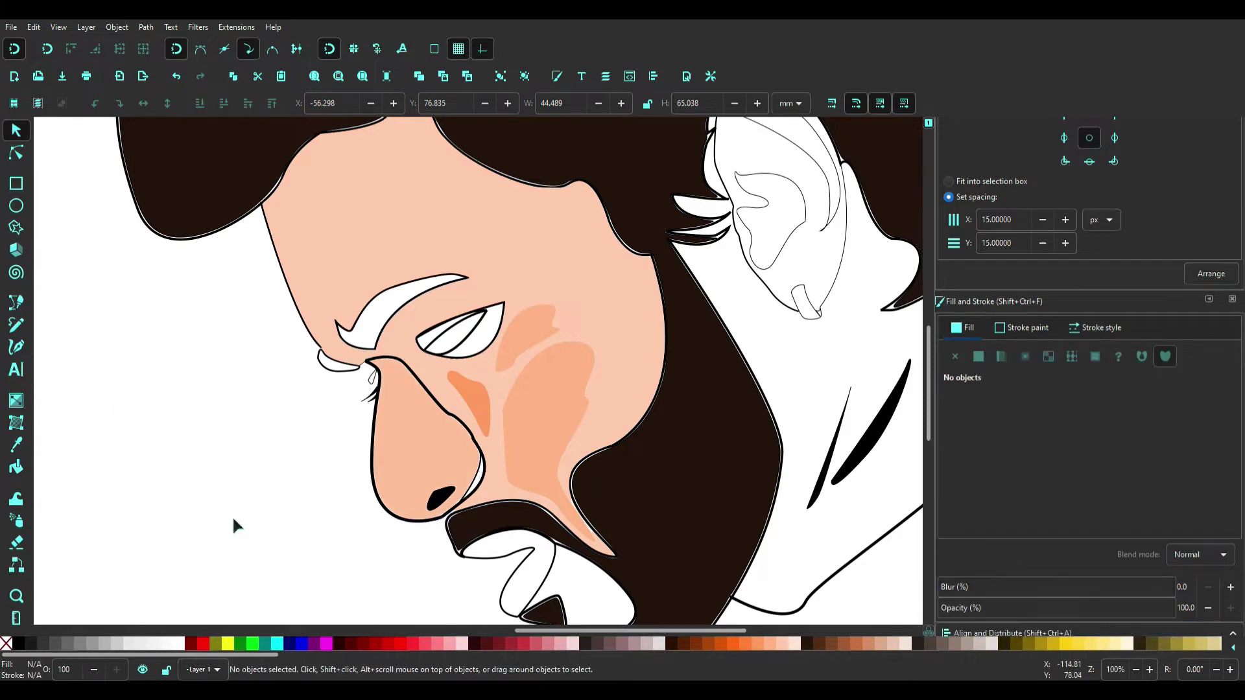
pyautogui.click(400, 508)
pyautogui.scroll(1, 379, 484)
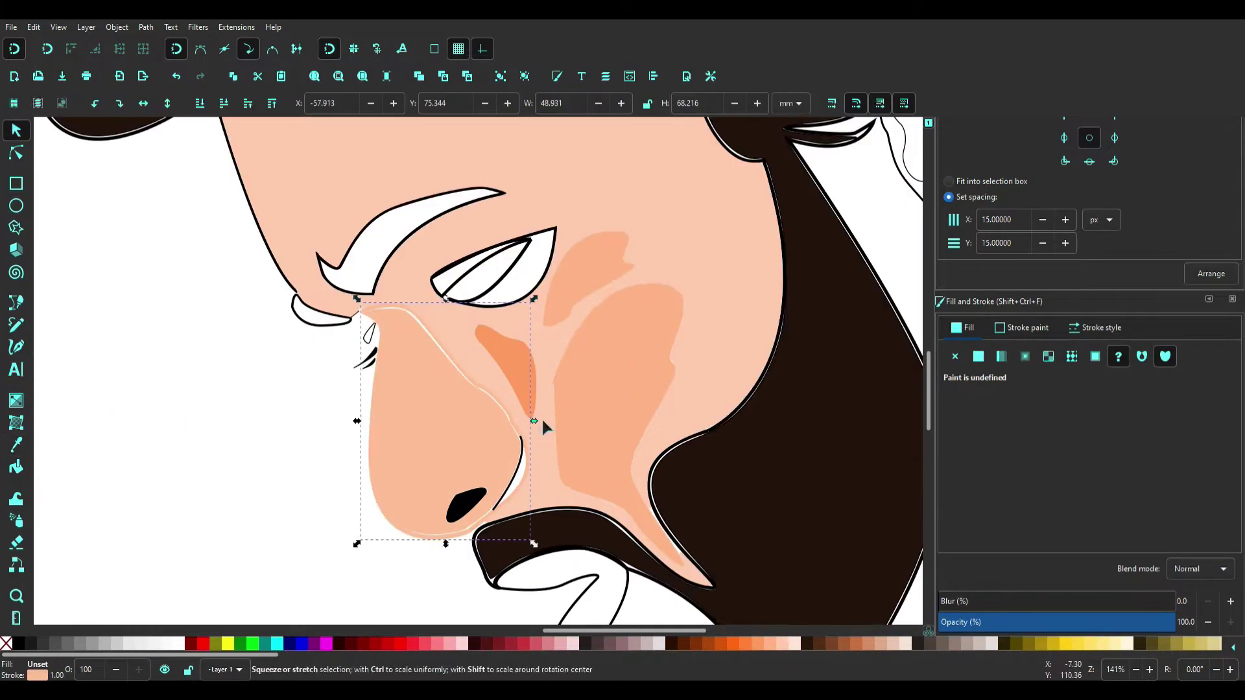
pyautogui.press('End')
# Fill another skin area of the face with peach.
pyautogui.scroll(1, 459, 493)
pyautogui.press('Escape')
pyautogui.press('u')
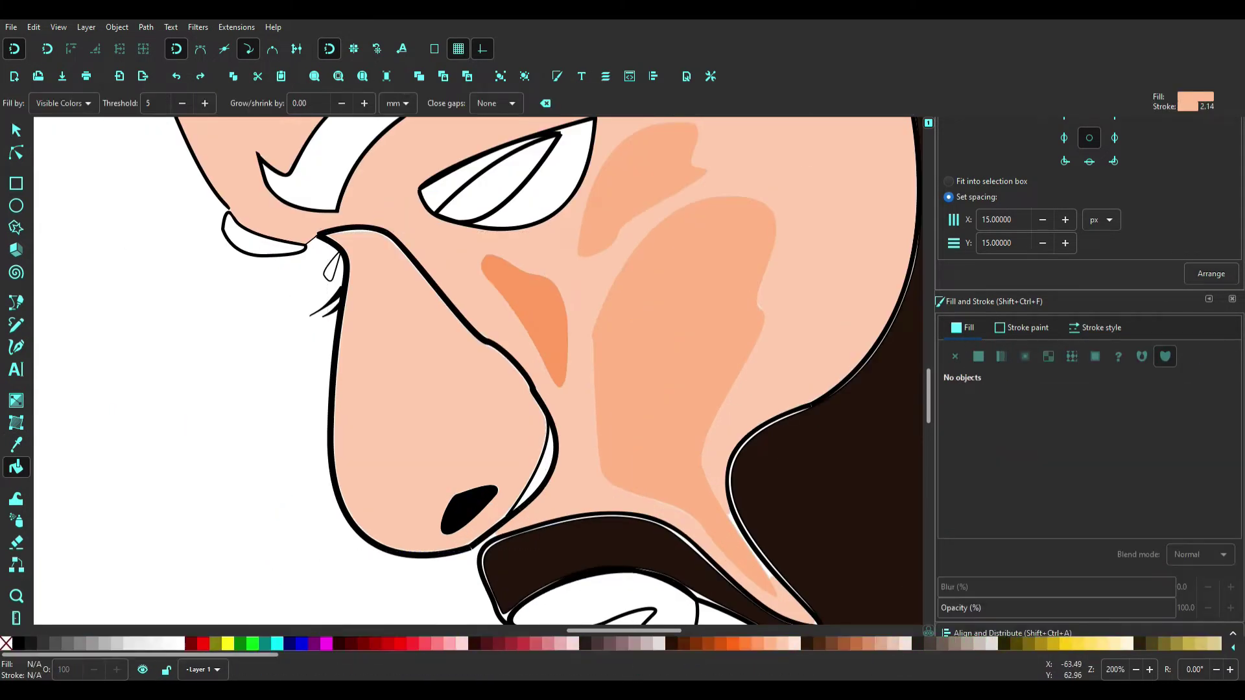
pyautogui.click(554, 498)
pyautogui.press('s')
pyautogui.scroll(-4, 236, 450)
# Drag the hair path's nodes to reshape the lower curve of the strand beside the ear.
pyautogui.click(545, 266)
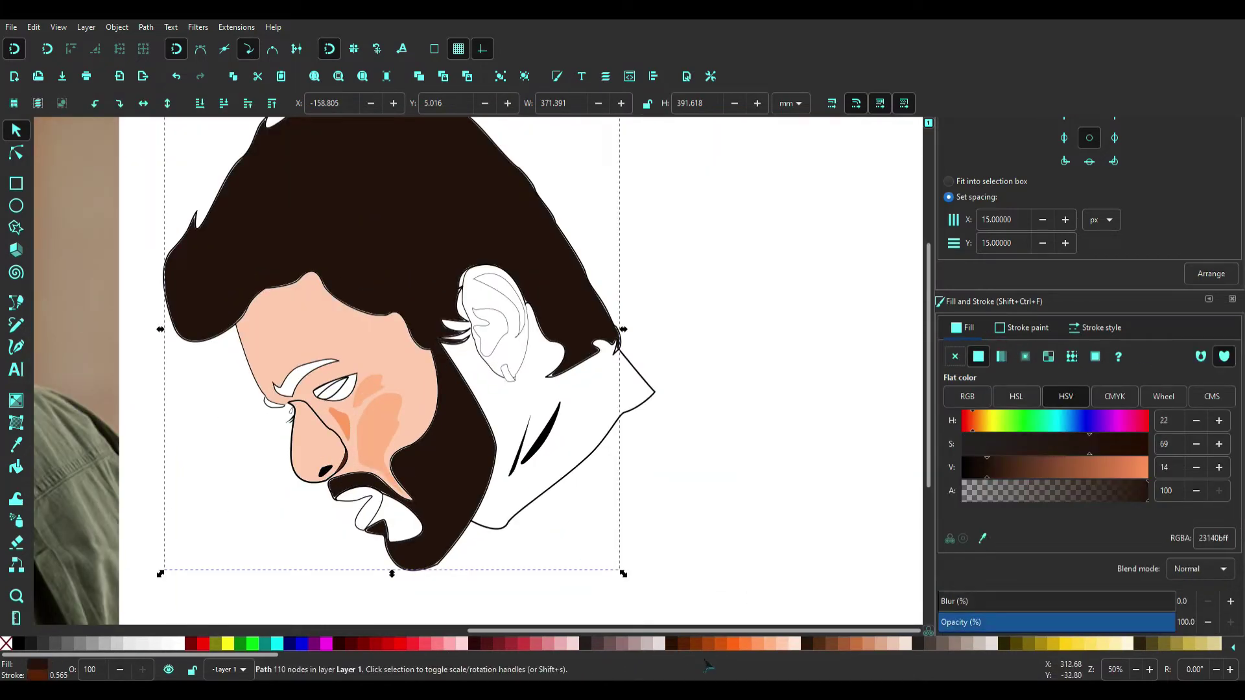
pyautogui.click(1101, 328)
pyautogui.press('n')
pyautogui.scroll(3, 414, 312)
pyautogui.scroll(2, 388, 312)
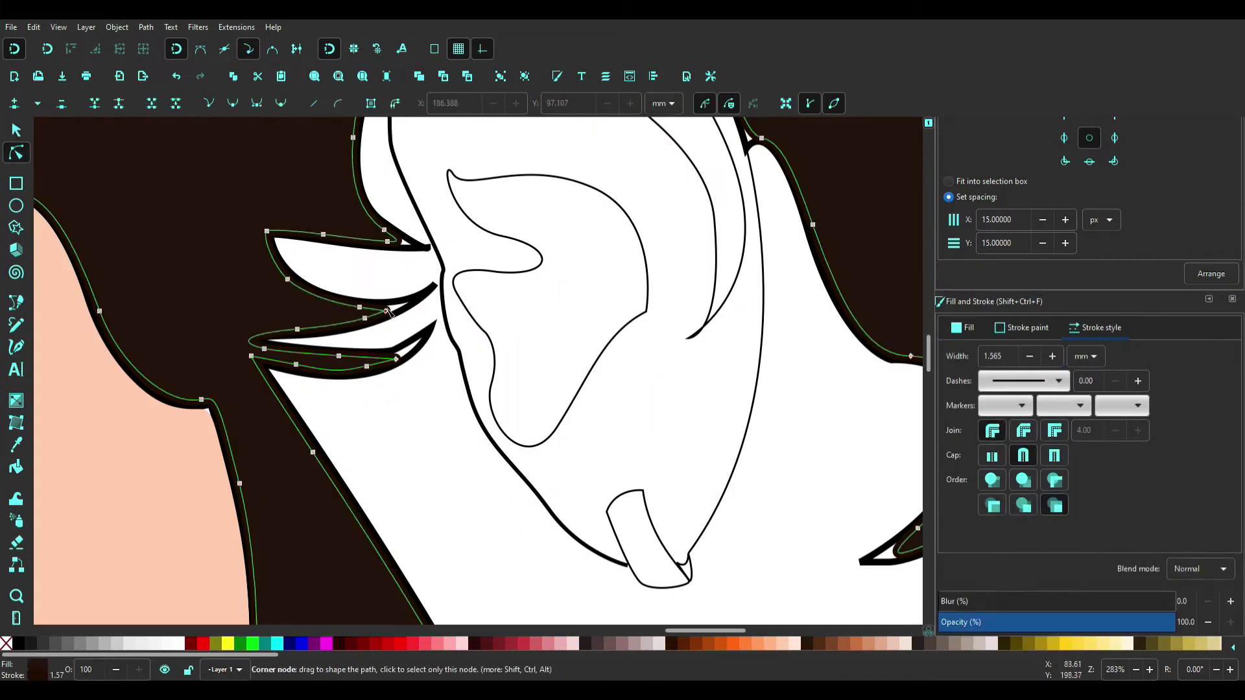
pyautogui.scroll(-2, 449, 315)
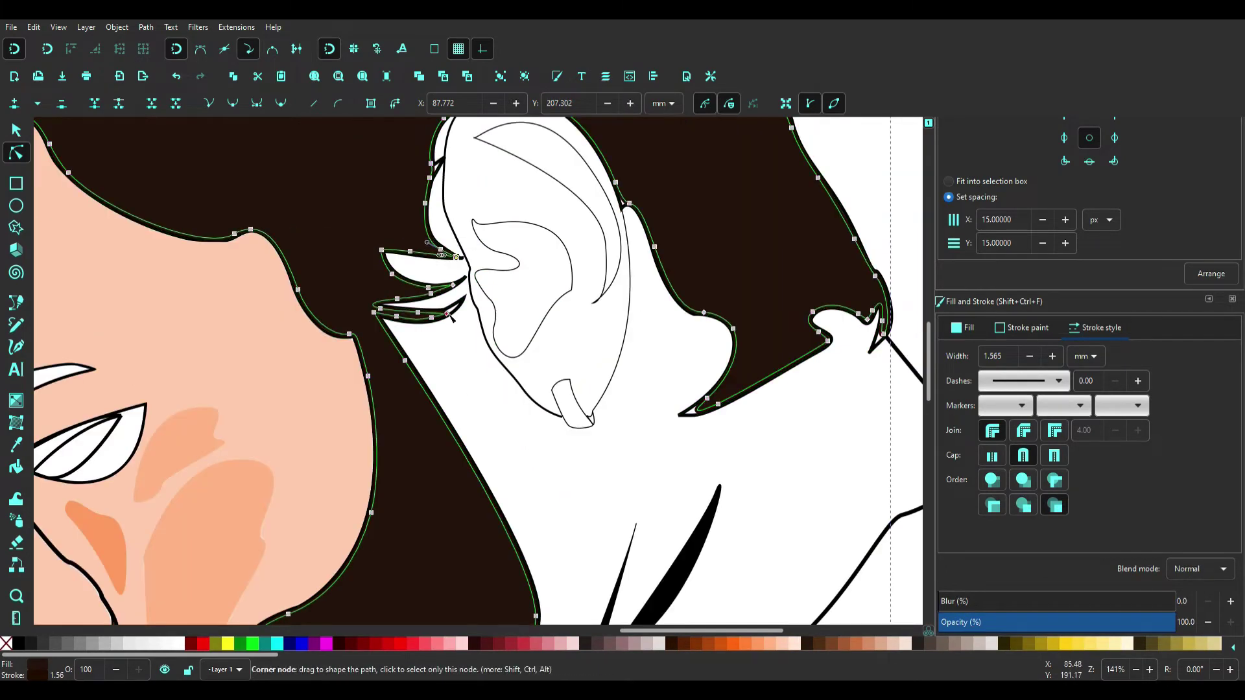
pyautogui.scroll(4, 416, 322)
pyautogui.scroll(1, 415, 322)
pyautogui.moveTo(445, 356); pyautogui.dragTo(540, 334)
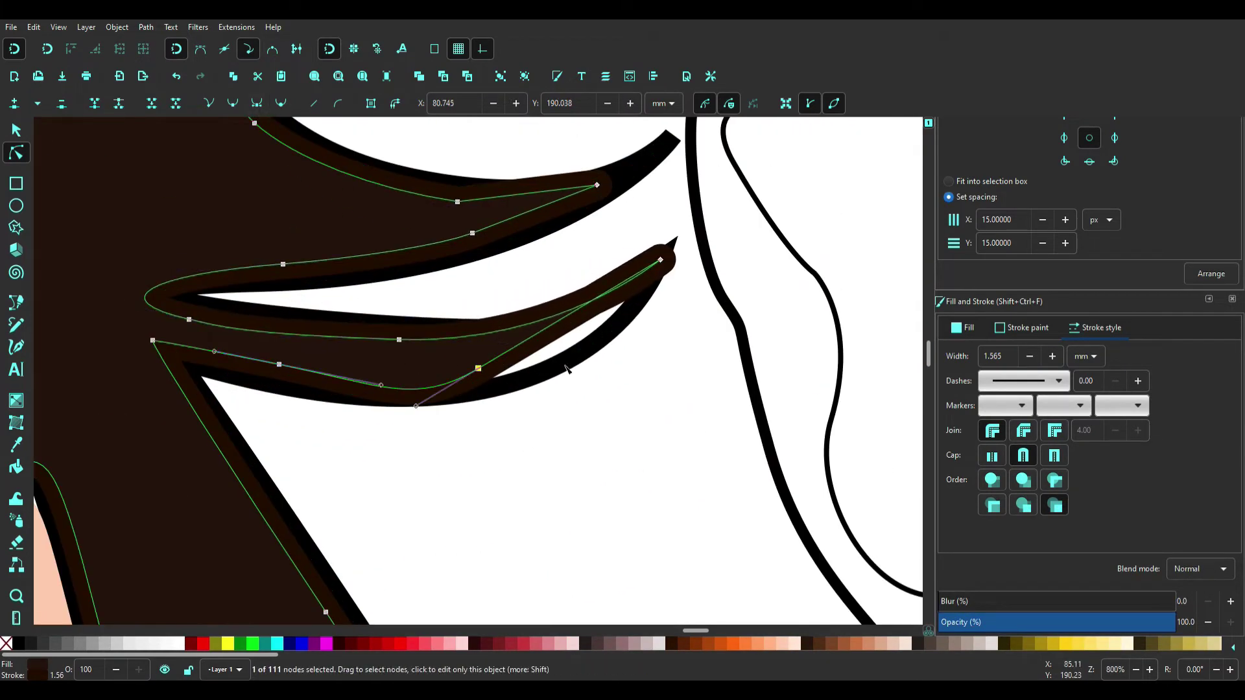
pyautogui.scroll(-9, 541, 335)
pyautogui.scroll(2, 508, 440)
# Fill the eyebrow area dark brown with the Paint Bucket.
pyautogui.click(509, 441)
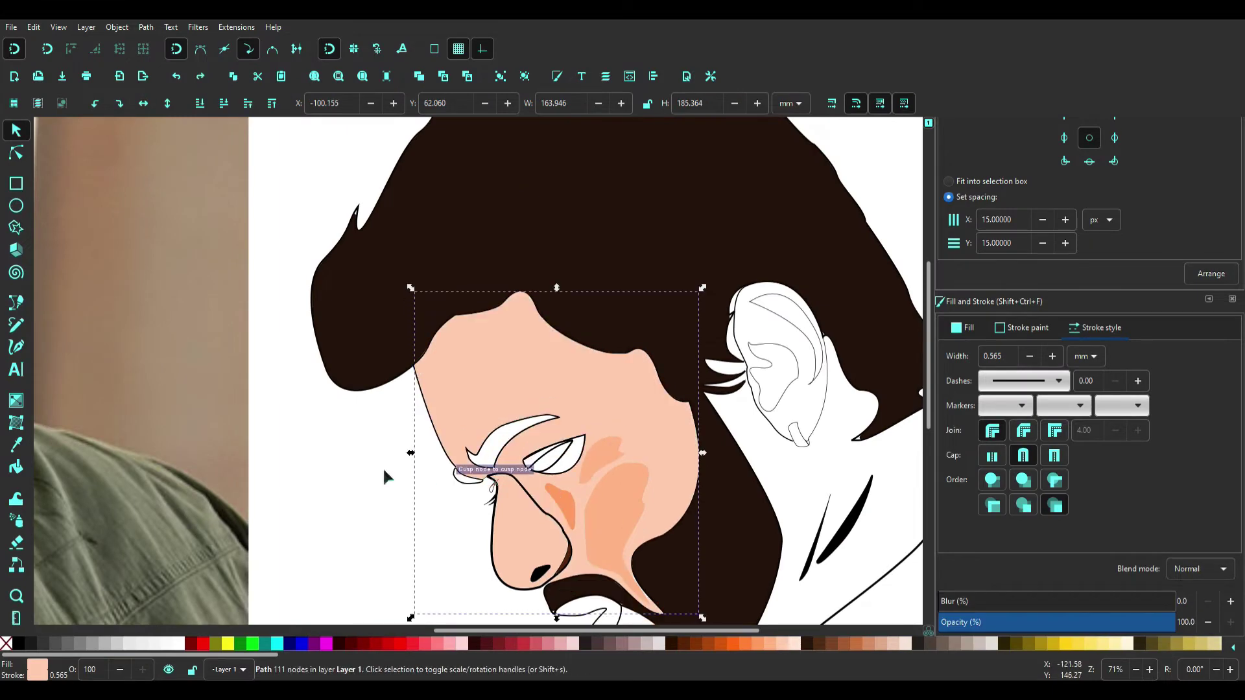
pyautogui.click(18, 468)
pyautogui.click(513, 447)
pyautogui.press('s')
pyautogui.scroll(3, 509, 448)
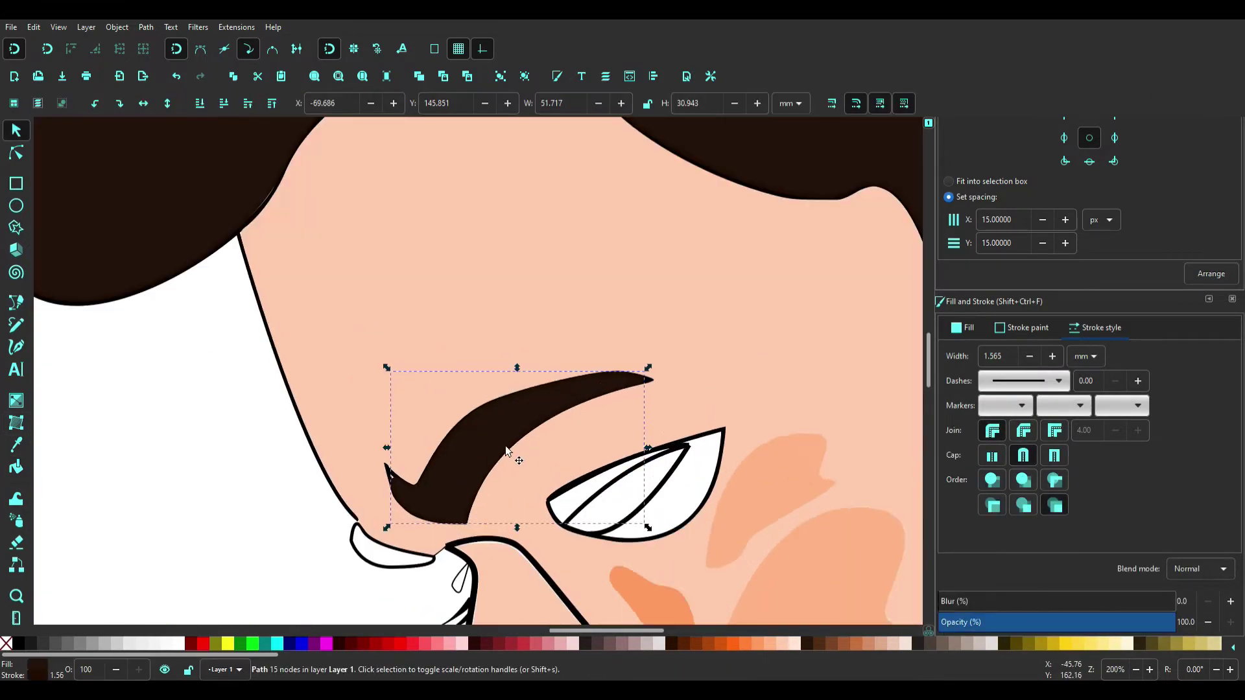
pyautogui.press('n')
pyautogui.press('Escape')
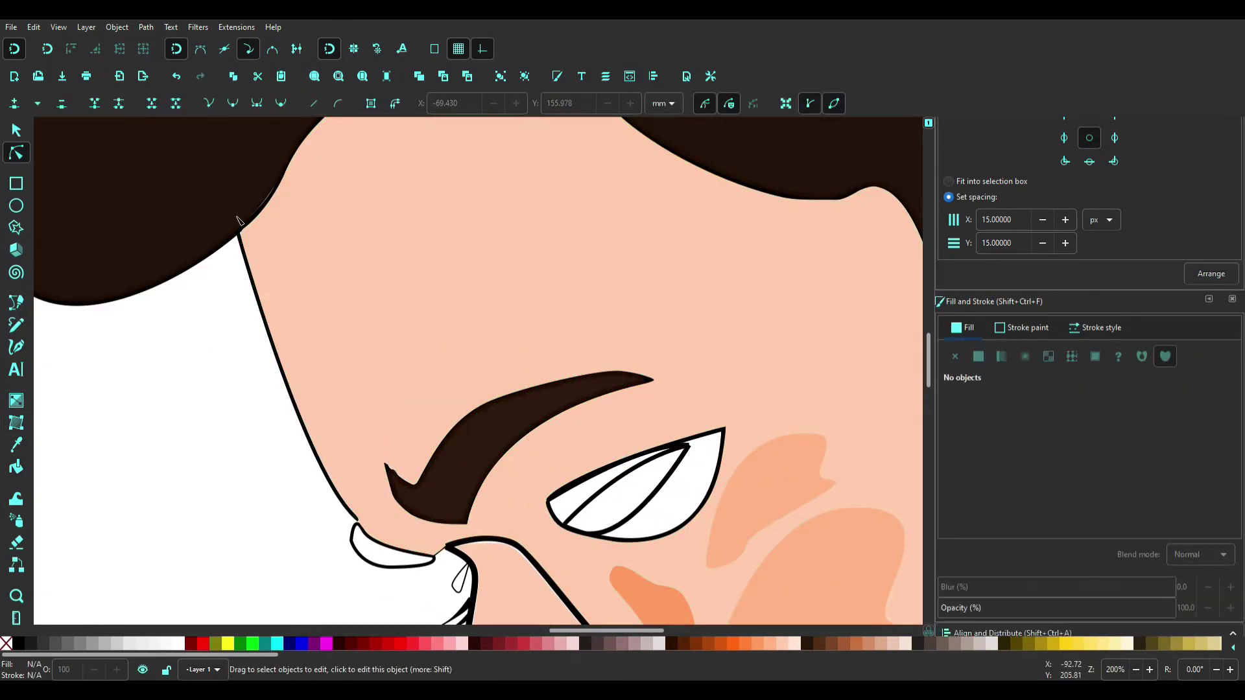
# Draw a shading path along the eyebrow and adjust its fill.
pyautogui.press('b')
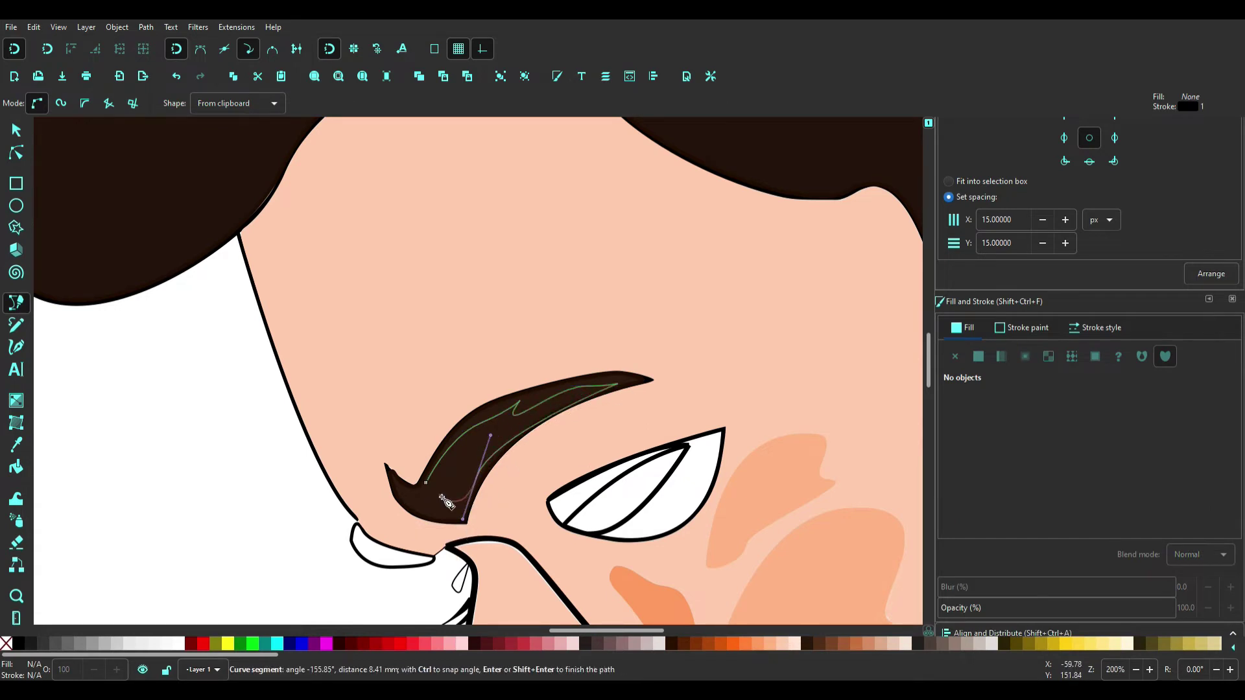
pyautogui.press('Return')
pyautogui.click(16, 129)
pyautogui.click(954, 356)
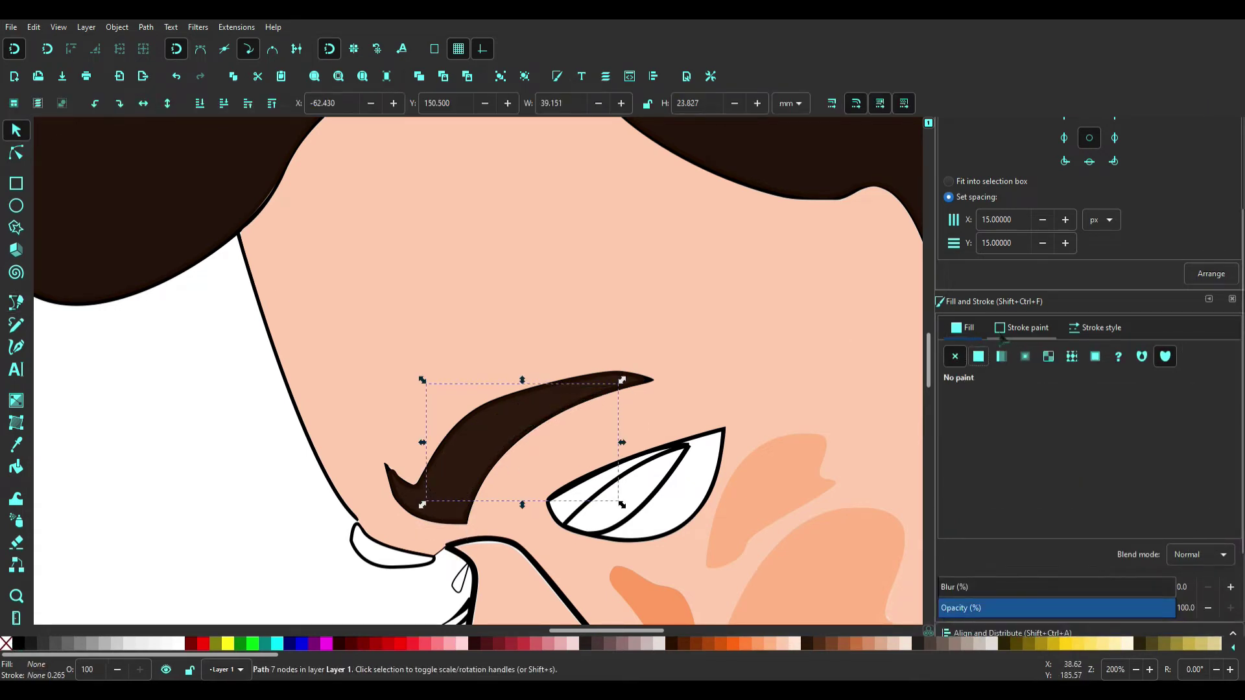
pyautogui.press('Escape')
pyautogui.scroll(-3, 344, 487)
# Fill the shape beside the nose bridge dark brown and give it a flat-colour outline.
pyautogui.press('b')
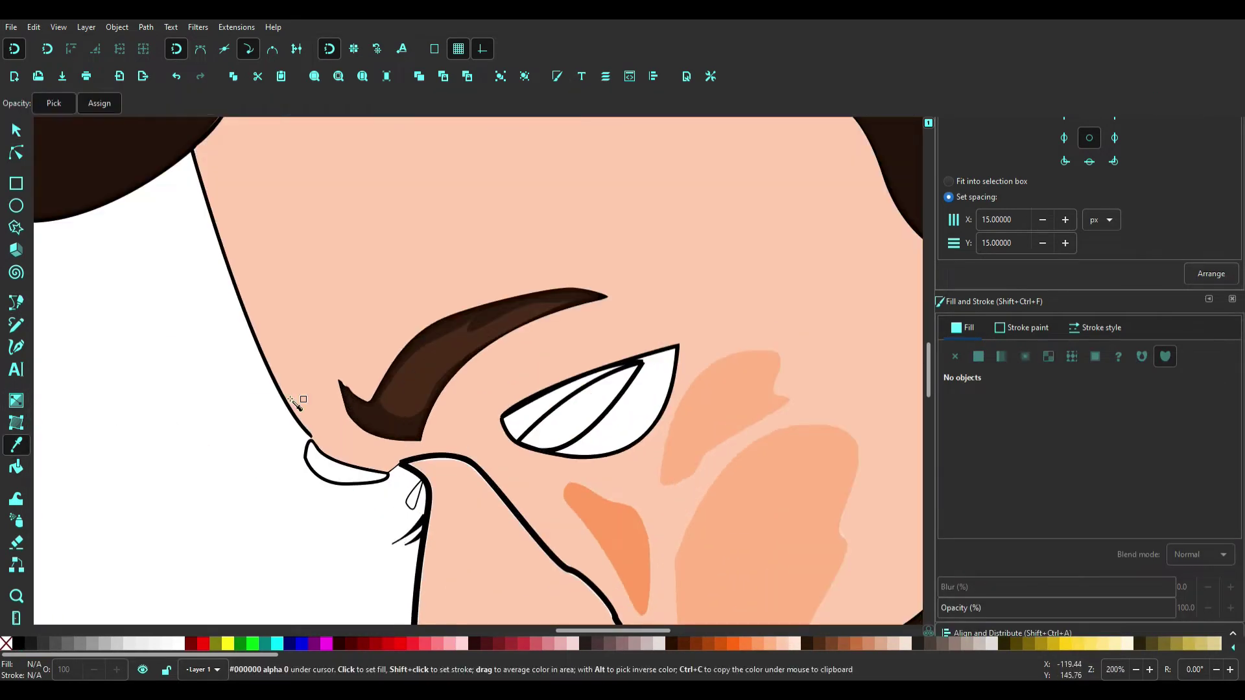
pyautogui.click(309, 443)
pyautogui.click(388, 480)
pyautogui.press('Return')
pyautogui.click(1021, 327)
pyautogui.click(979, 356)
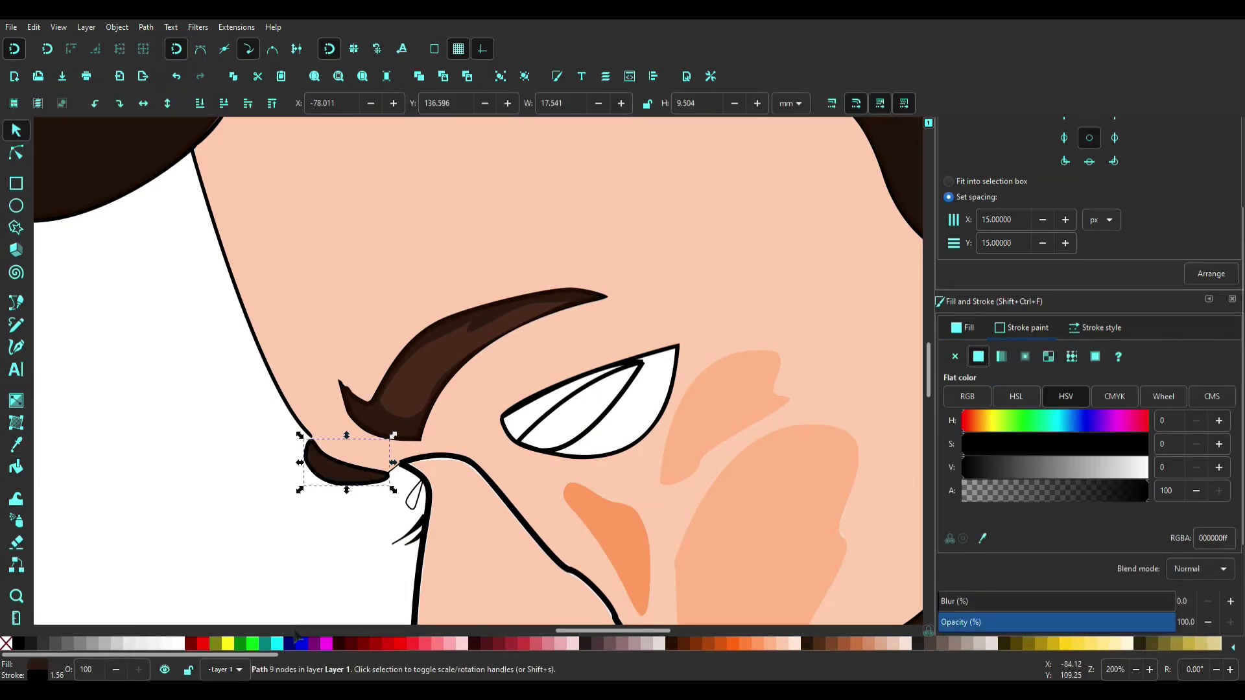
pyautogui.press('Escape')
pyautogui.scroll(1, 300, 483)
pyautogui.scroll(-2, 411, 365)
pyautogui.scroll(-3, 908, 445)
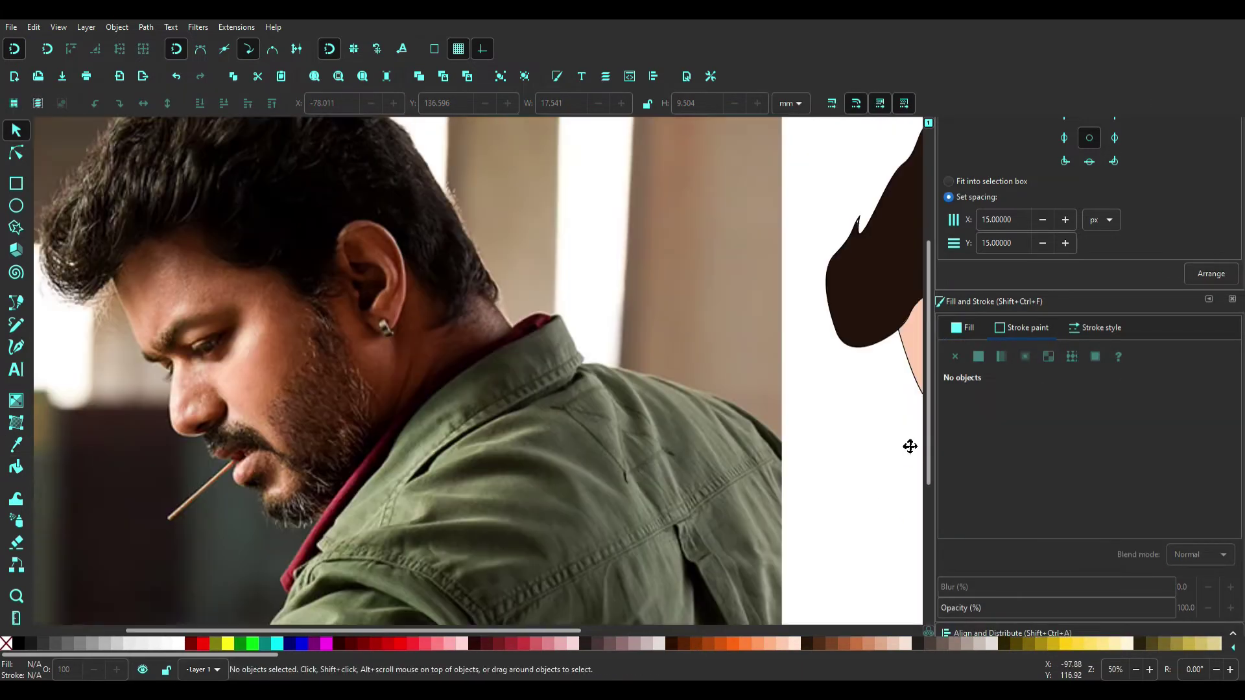
pyautogui.scroll(3, 583, 305)
# Finish the thin line under the nose bridge and fill the white gap with skin peach.
pyautogui.press('b')
pyautogui.click(601, 352)
pyautogui.press('Return')
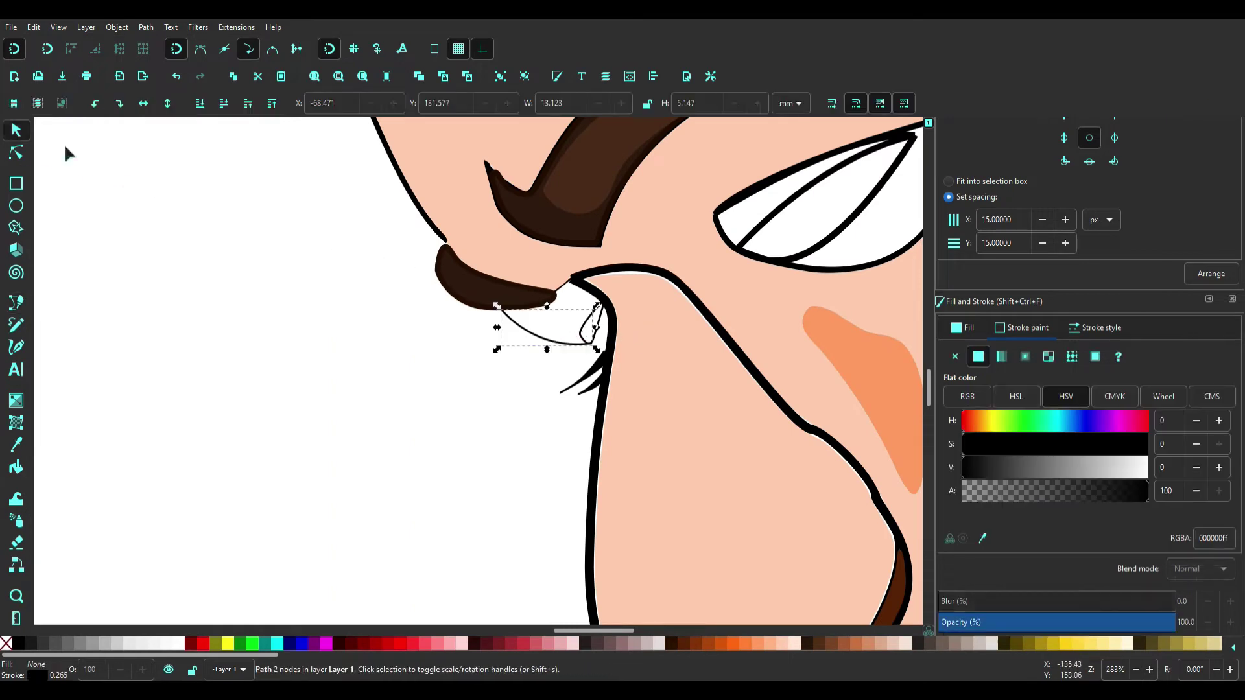
pyautogui.press('Escape')
pyautogui.click(16, 444)
# Set the new skin fill's stroke width to 0.665.
pyautogui.press('s')
pyautogui.click(532, 327)
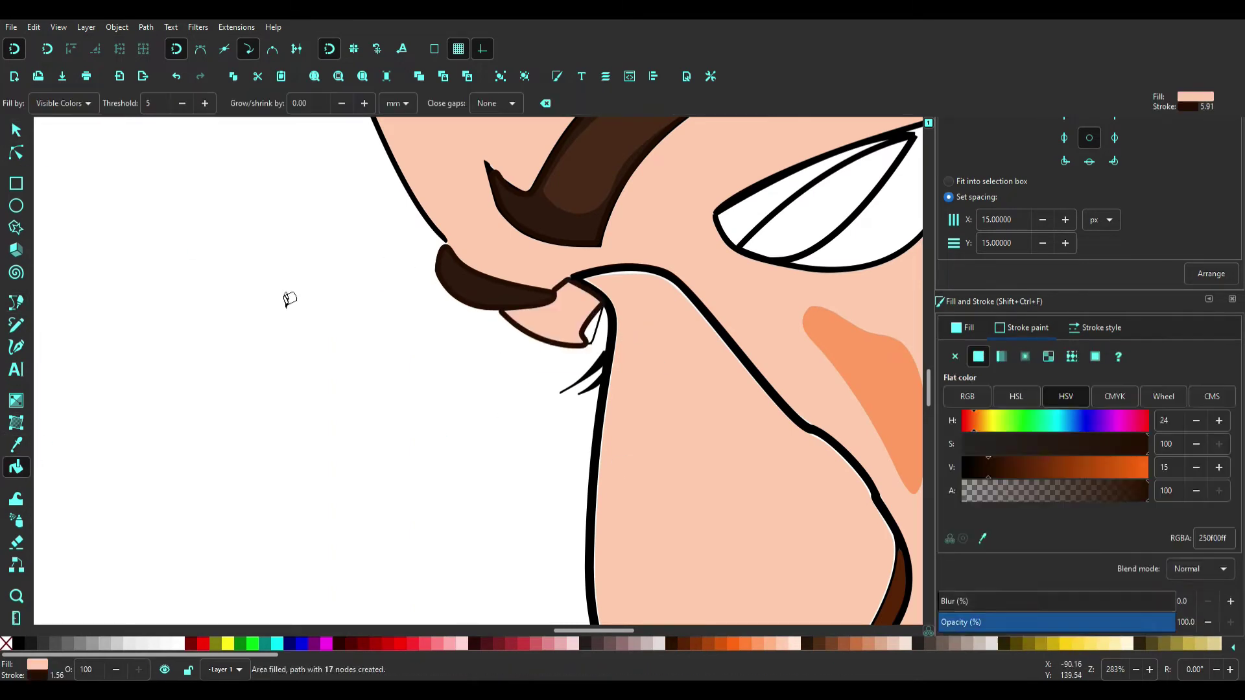
pyautogui.click(1101, 328)
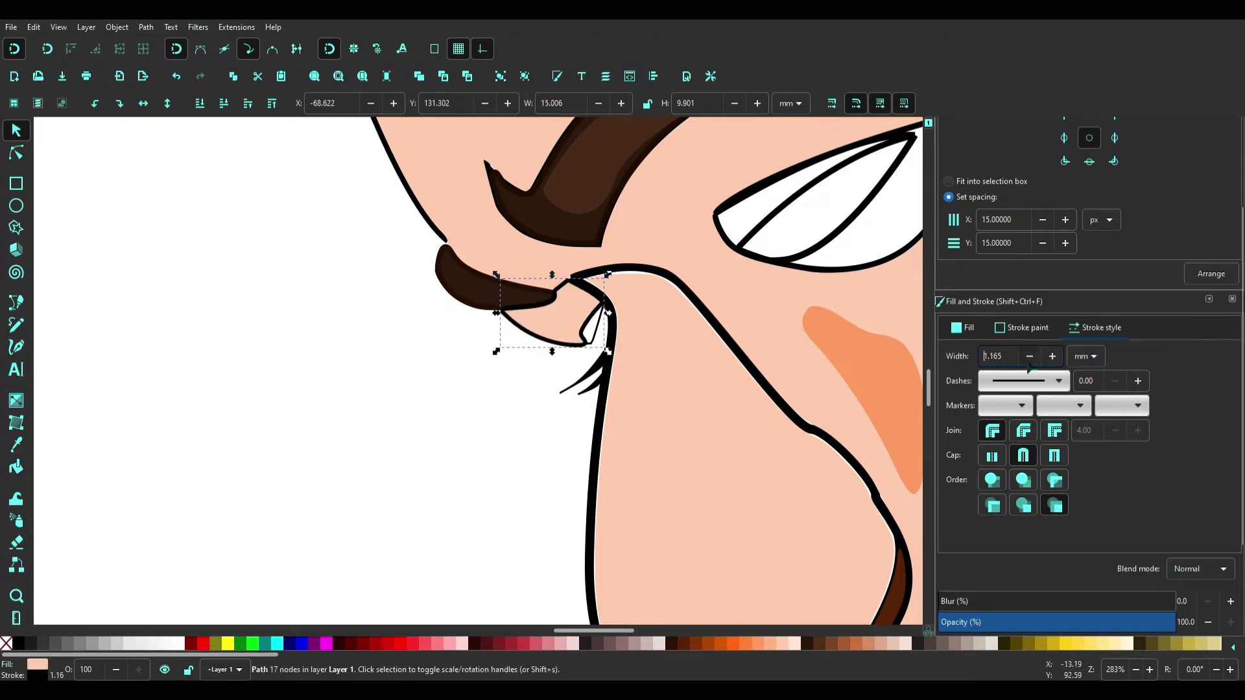
pyautogui.click(1029, 356)
# Fill the nostril dark brown and the inner nostril orange, then select the eye shape.
pyautogui.click(17, 467)
pyautogui.click(591, 324)
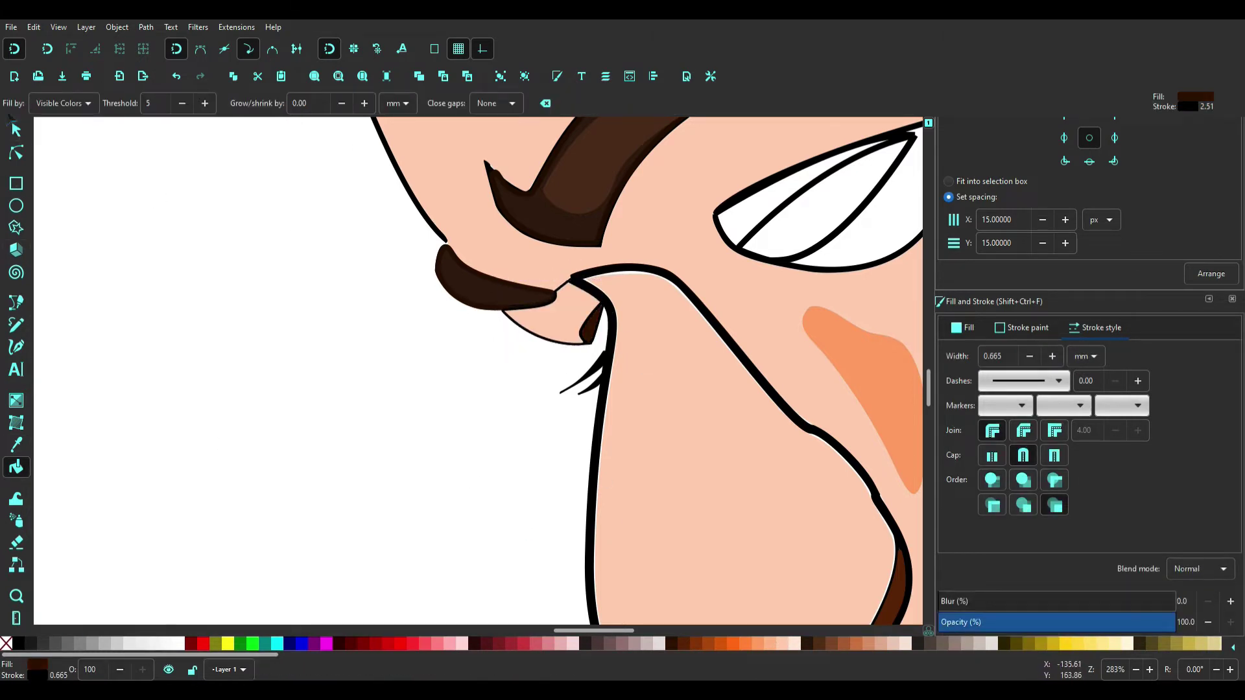
pyautogui.scroll(2, 752, 402)
pyautogui.click(468, 275)
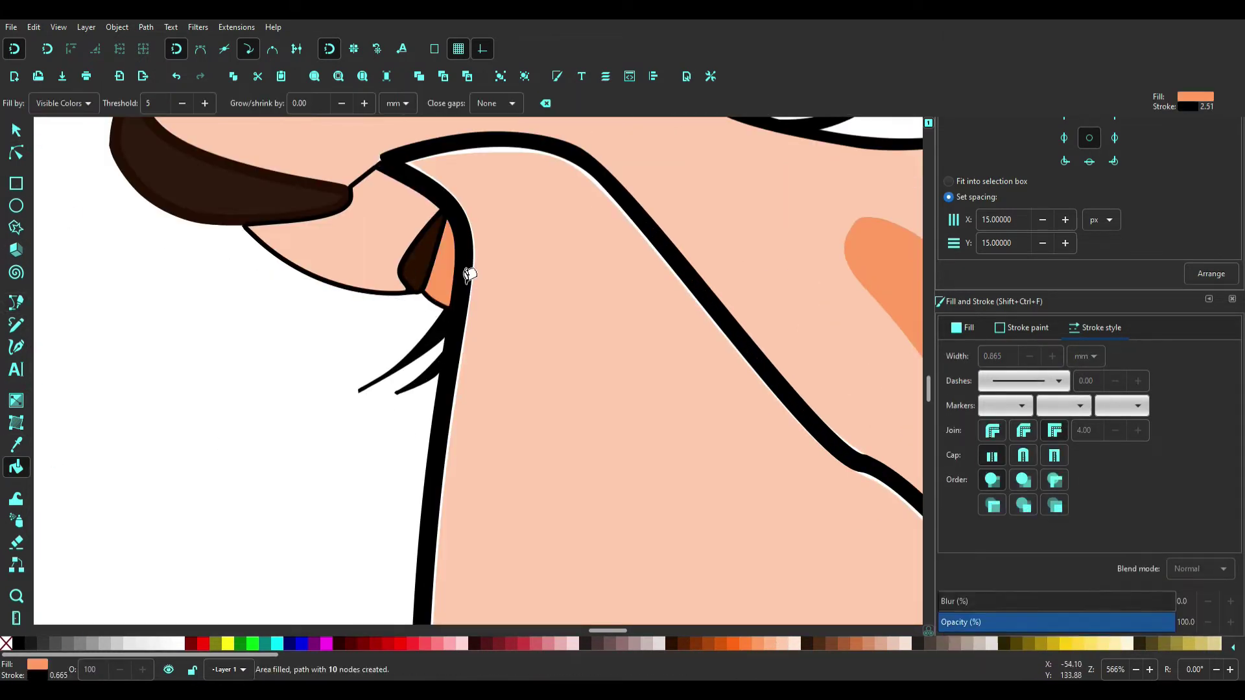
pyautogui.scroll(-2, 616, 394)
pyautogui.scroll(-4, 617, 394)
pyautogui.scroll(2, 407, 422)
pyautogui.press('s')
pyautogui.click(446, 345)
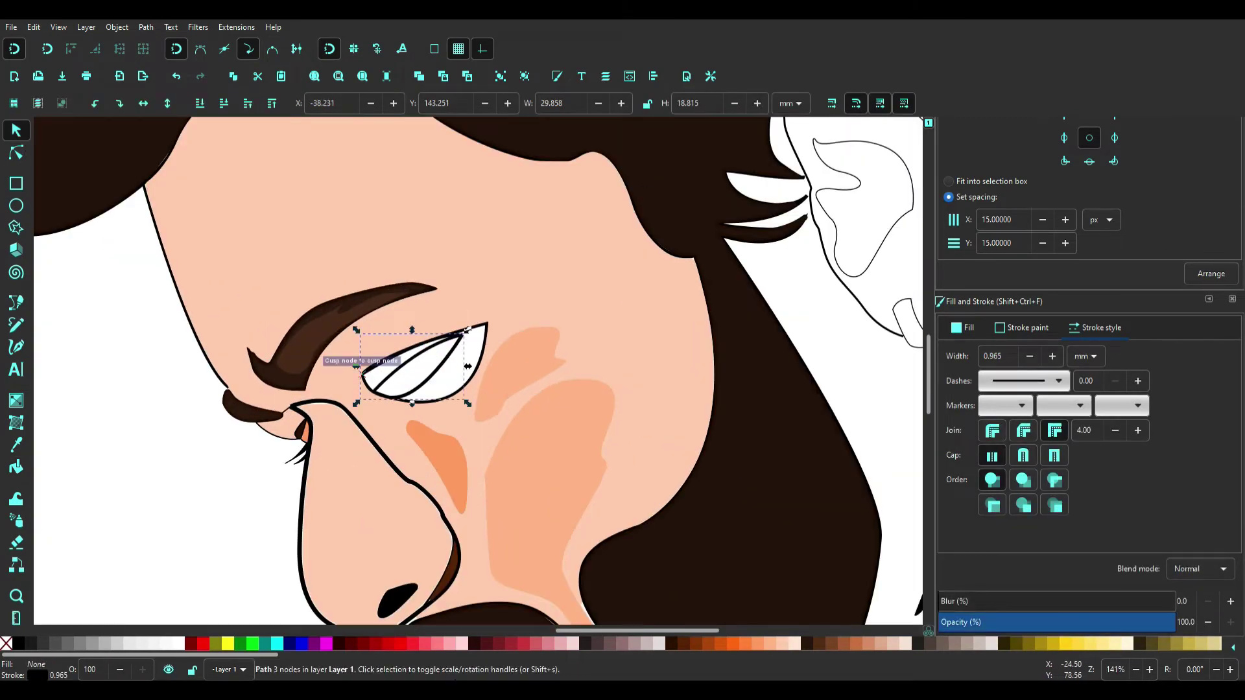
# Fill the eyeball light grey and apply a radial gradient across it.
pyautogui.press('+')
pyautogui.press('+')
pyautogui.click(128, 643)
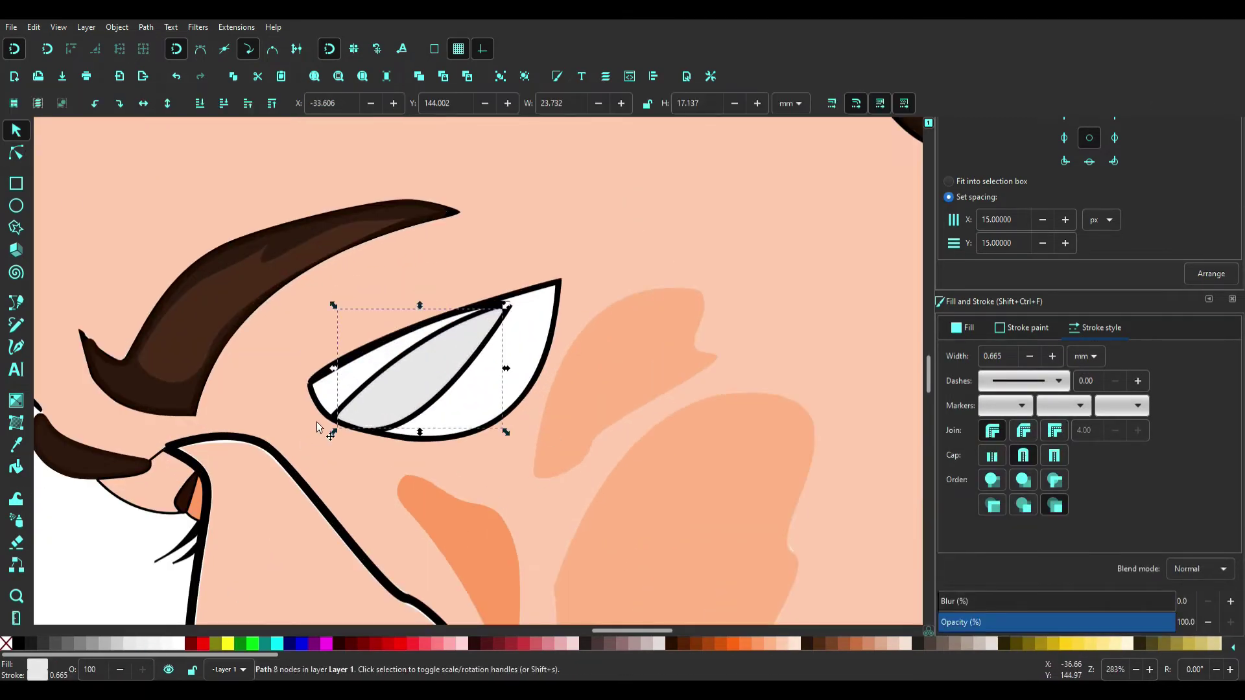
pyautogui.click(16, 400)
pyautogui.moveTo(419, 366); pyautogui.dragTo(502, 367)
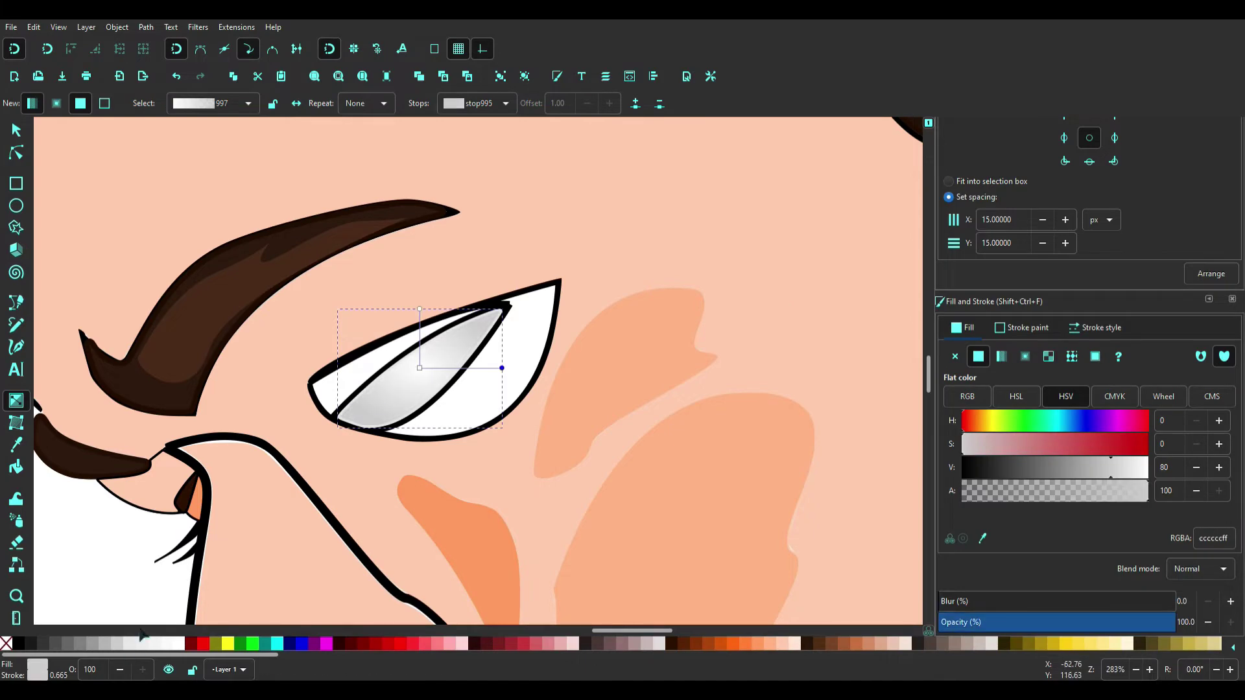
pyautogui.press('s')
pyautogui.press('Escape')
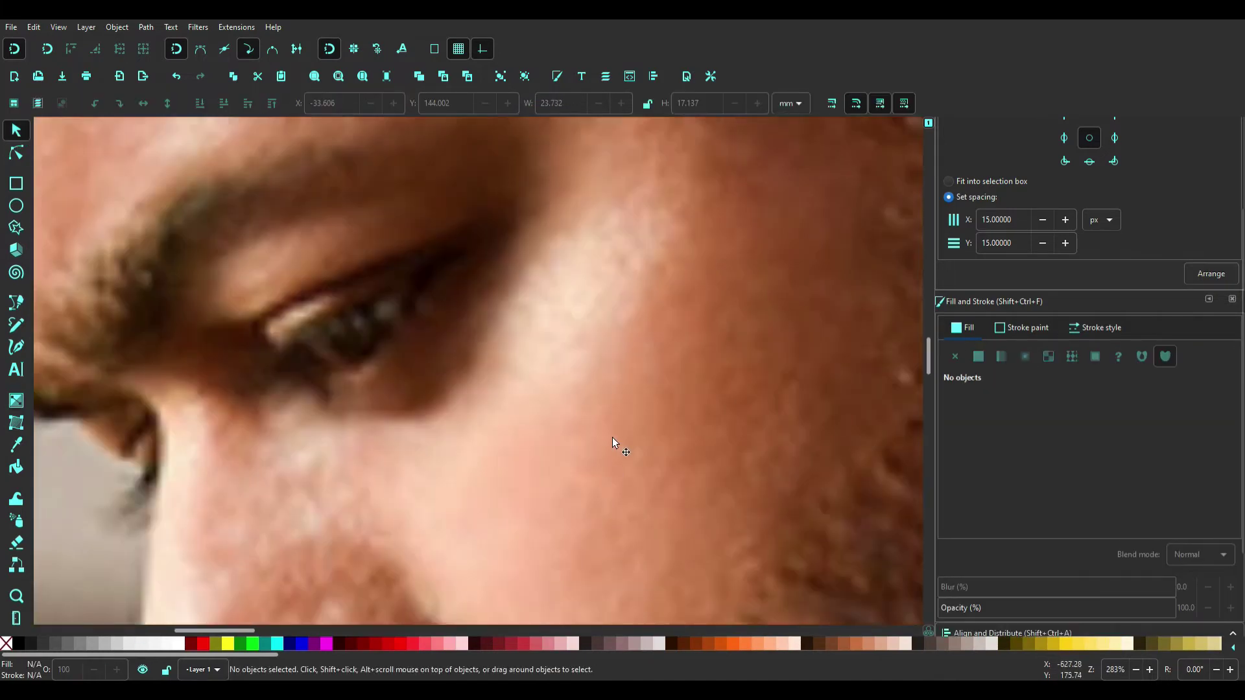
# Draw a closed iris shape inside the eye and fill it dark.
pyautogui.press('+')
pyautogui.press('+')
pyautogui.press('b')
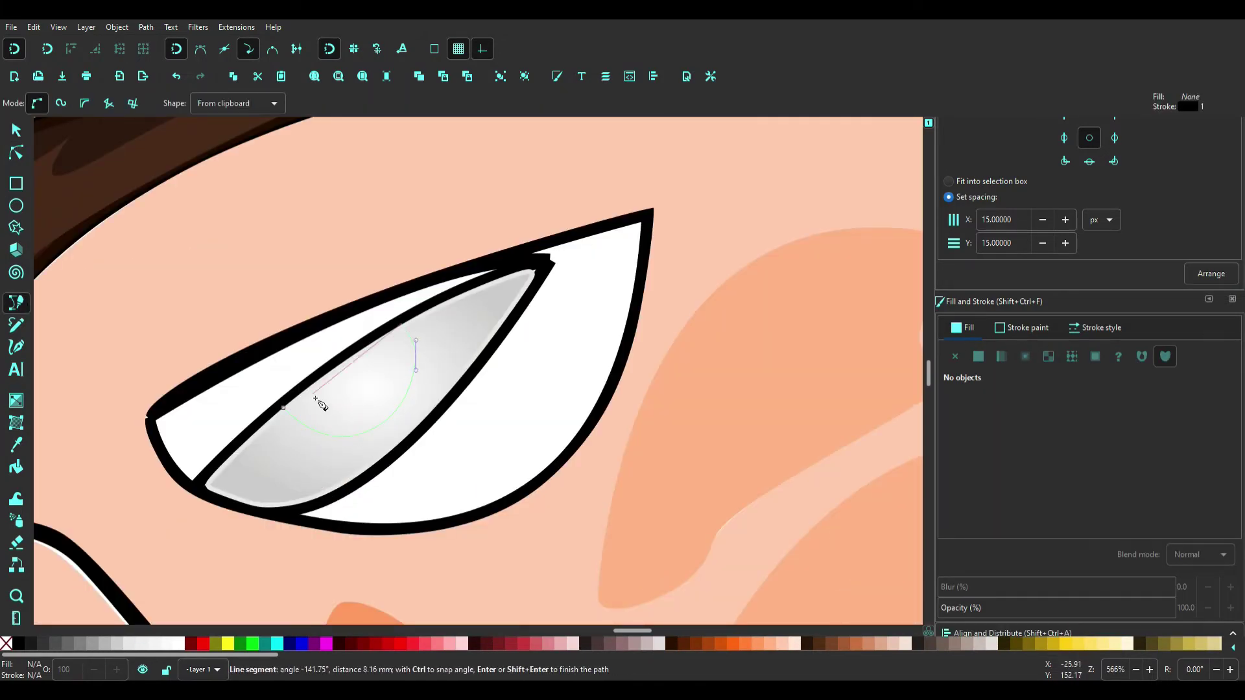
pyautogui.press('Return')
pyautogui.press('s')
pyautogui.hotkey('ctrl', 'shift', 'v')
# Recolour the eye-white shape peach and delete the black-outlined eye shape.
pyautogui.click(506, 566)
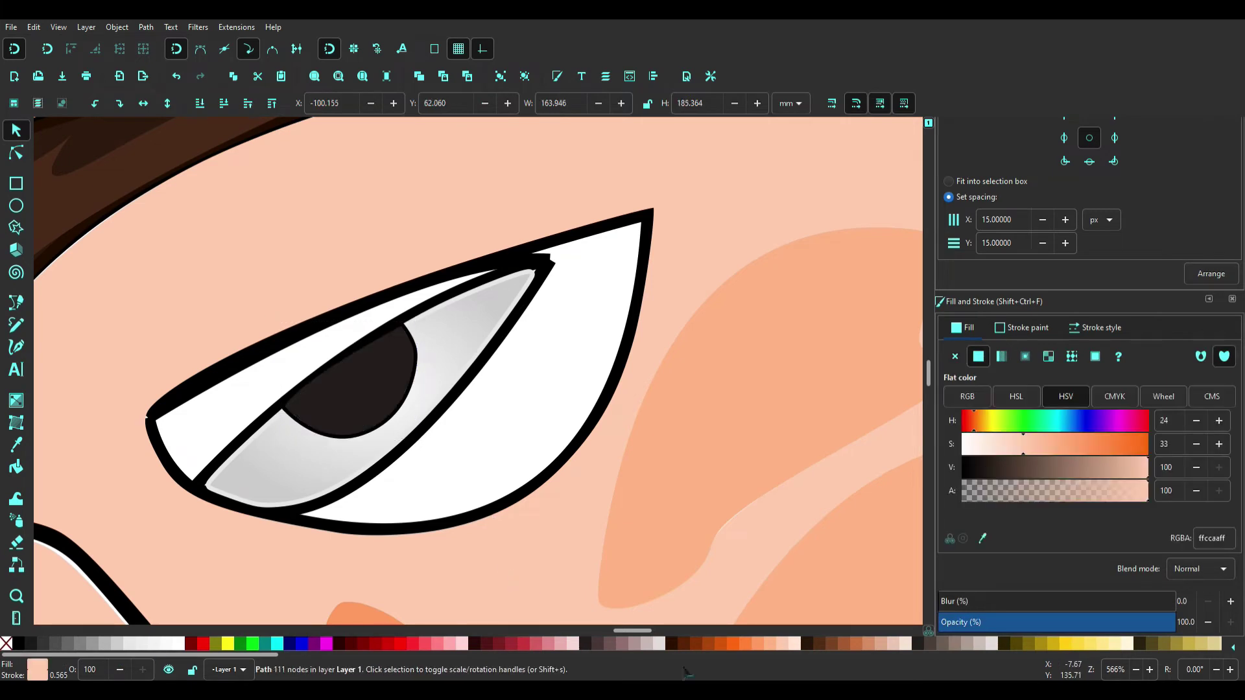
pyautogui.click(497, 468)
pyautogui.click(776, 643)
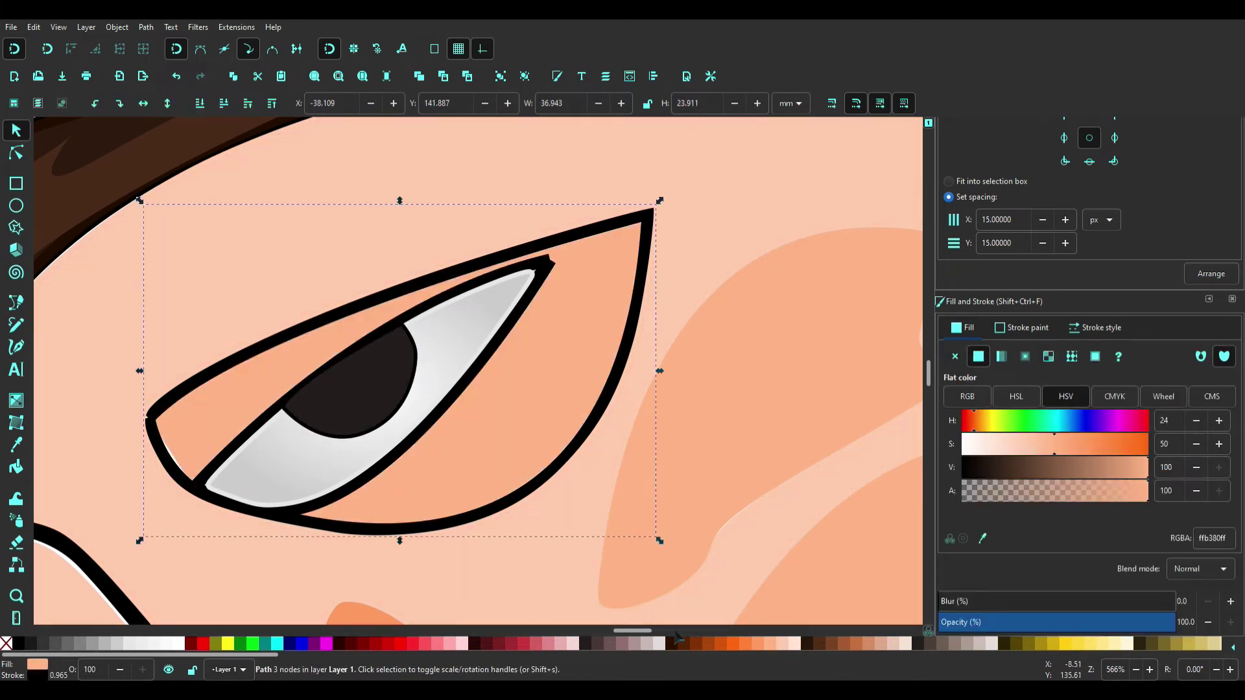
pyautogui.press('Delete')
pyautogui.click(181, 475)
pyautogui.press('n')
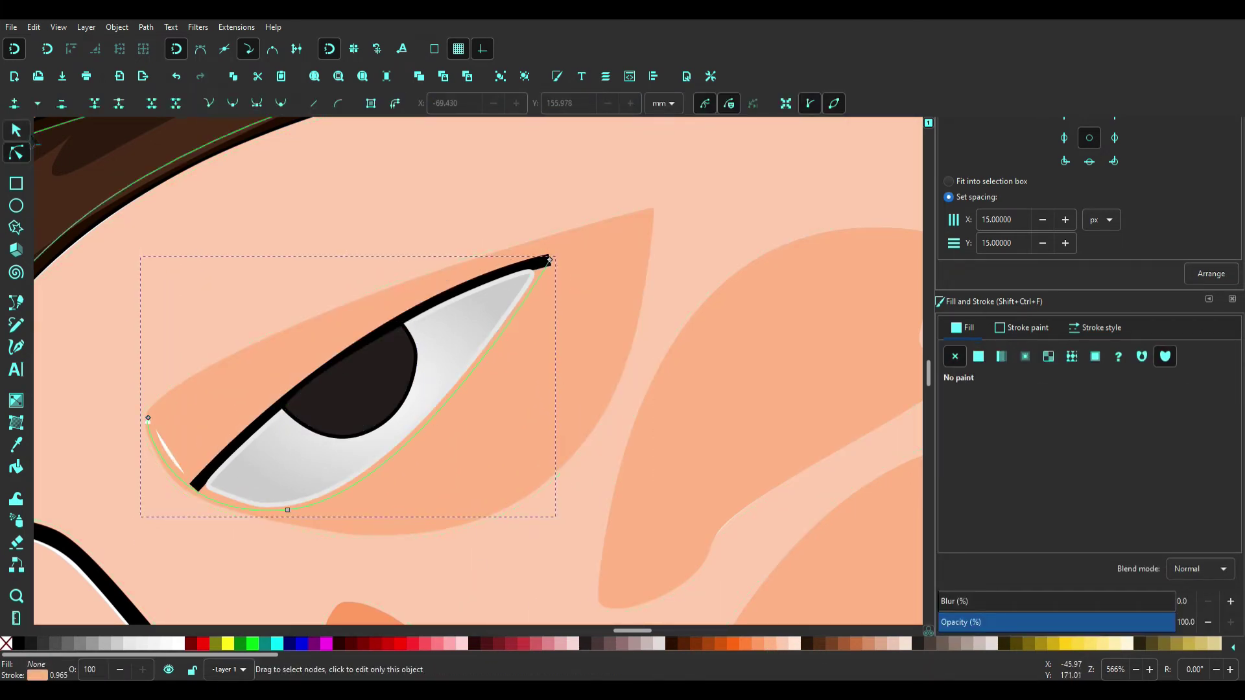
pyautogui.press('b')
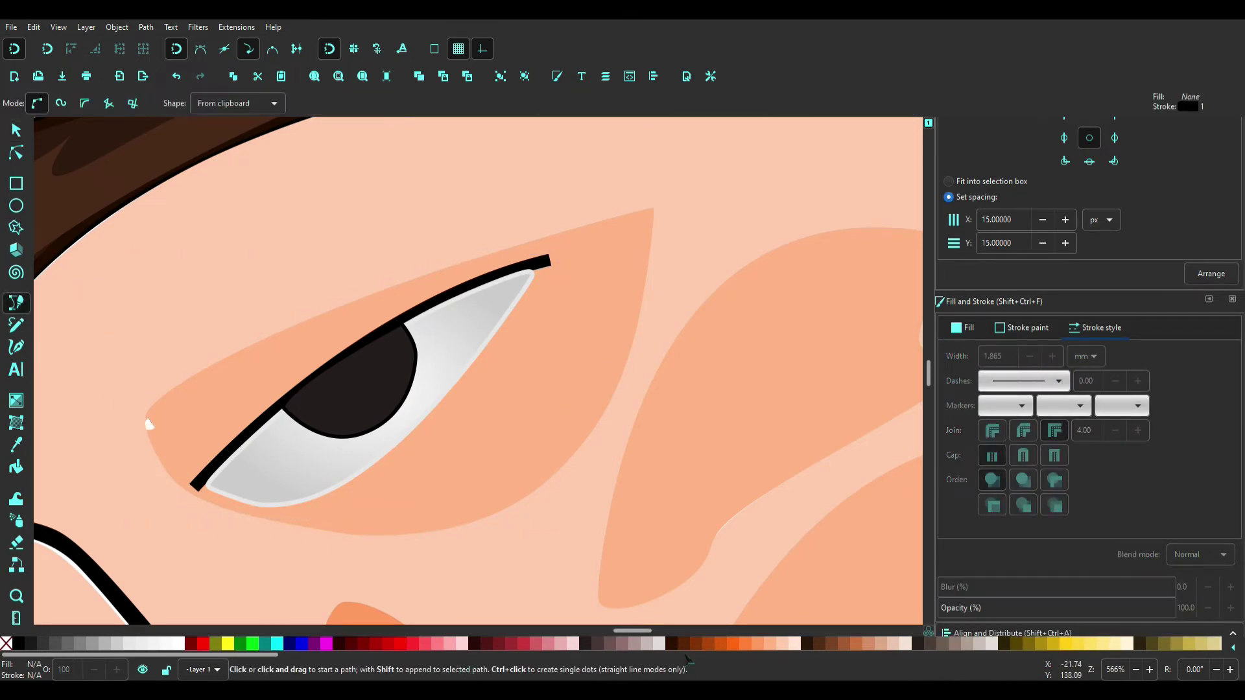
# Reshape the eyelid line by moving its end point and bending its curve.
pyautogui.scroll(-5, 297, 266)
pyautogui.scroll(3, 297, 266)
pyautogui.scroll(2, 297, 265)
pyautogui.press('s')
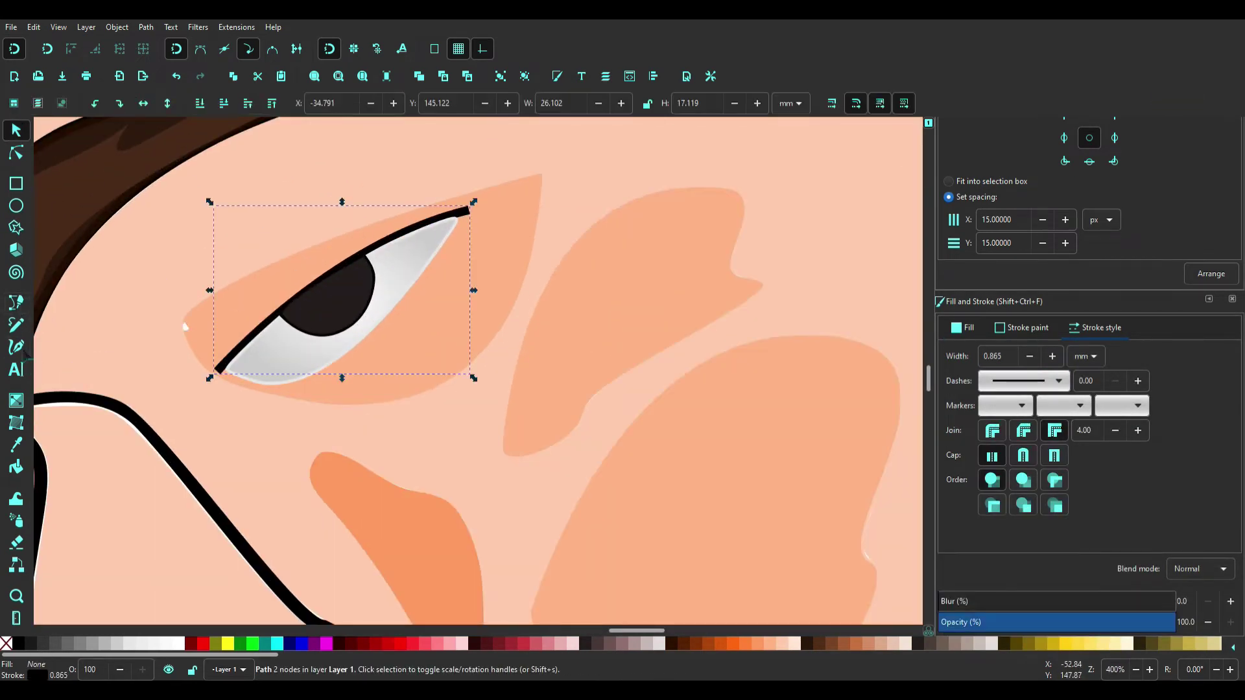
pyautogui.press('n')
pyautogui.moveTo(468, 210); pyautogui.dragTo(538, 176)
pyautogui.moveTo(400, 212); pyautogui.dragTo(296, 248)
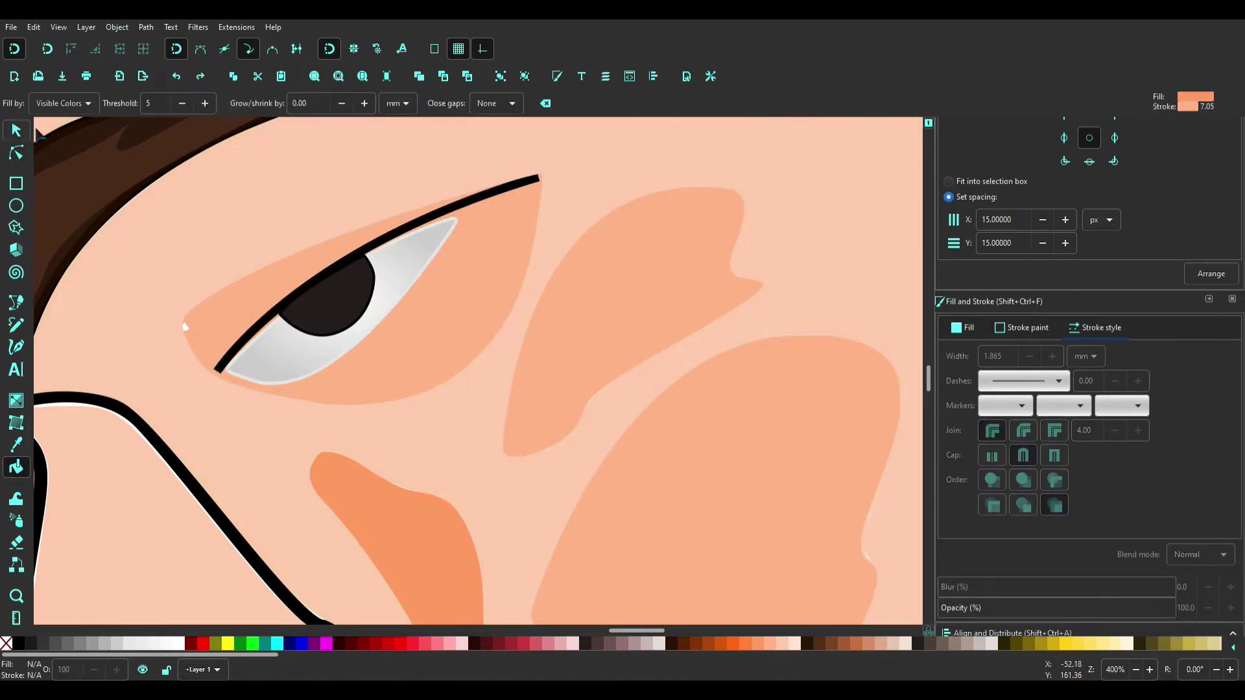
pyautogui.click(218, 371)
pyautogui.scroll(3, 218, 387)
# Fill the lid area above the eyeball orange.
pyautogui.press('u')
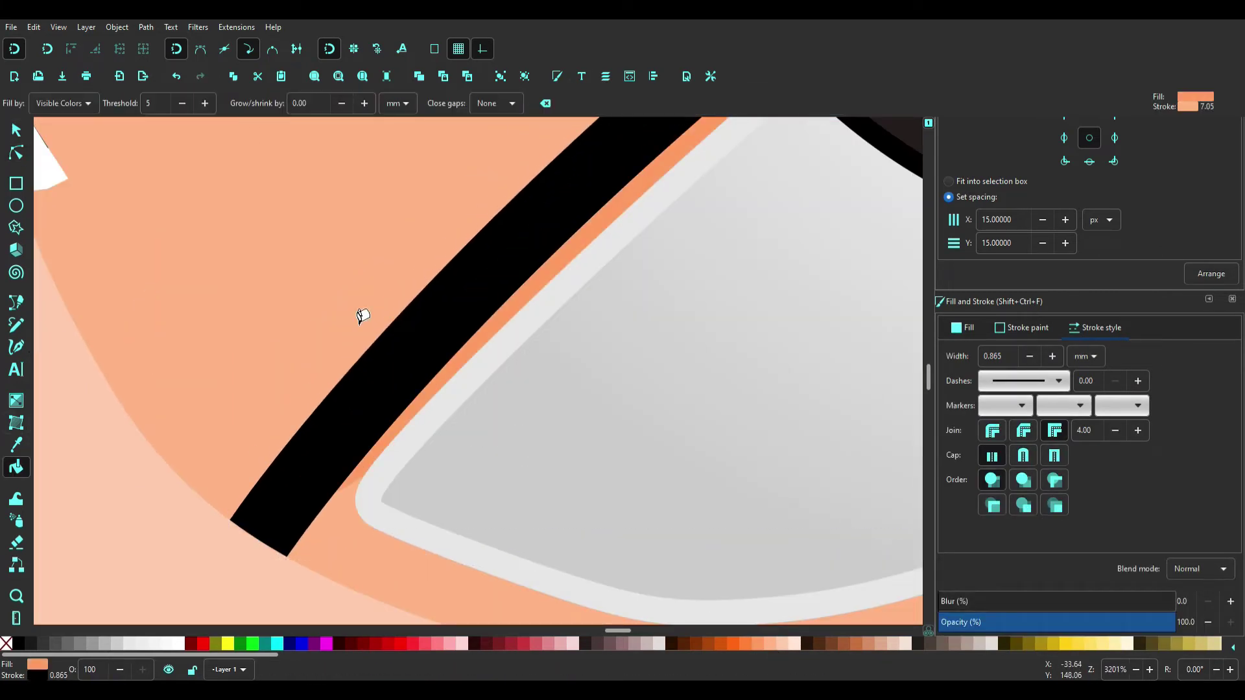
pyautogui.scroll(-1, 535, 218)
pyautogui.click(534, 220)
pyautogui.press('s')
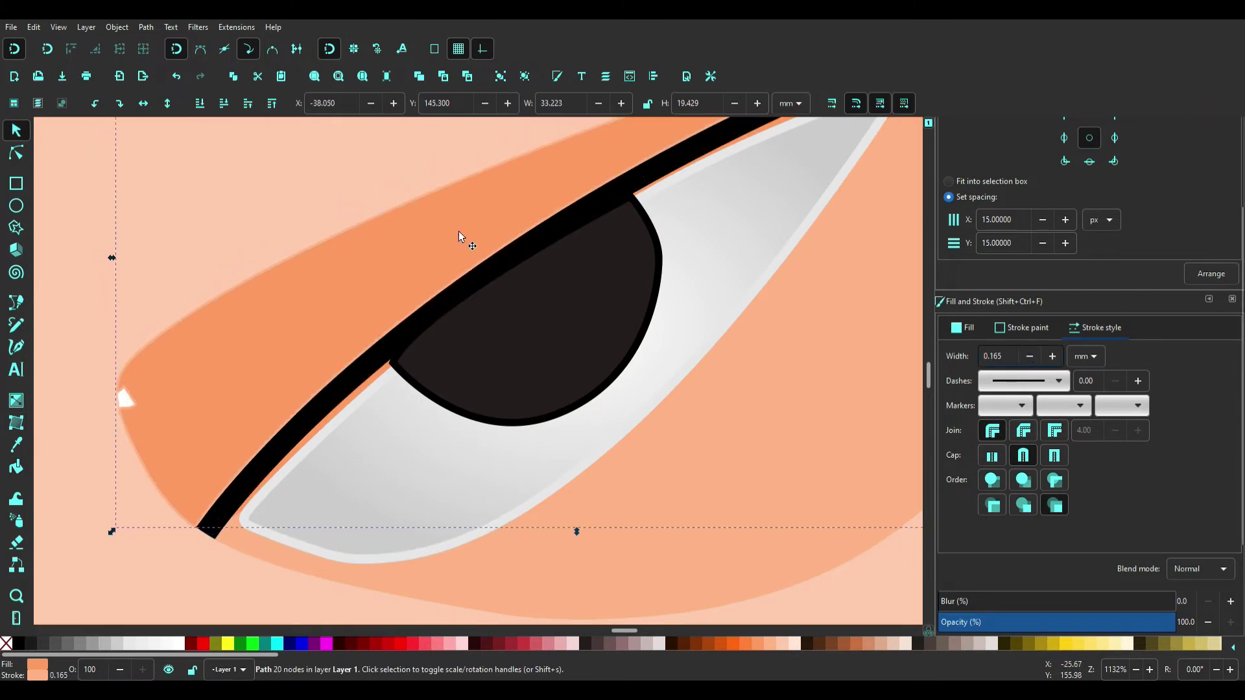
# Adjust the orange lid's nodes to close the white gap and select the eye shading shapes.
pyautogui.press('n')
pyautogui.scroll(5, 126, 399)
pyautogui.moveTo(181, 462); pyautogui.dragTo(172, 452)
pyautogui.moveTo(197, 406); pyautogui.dragTo(182, 516)
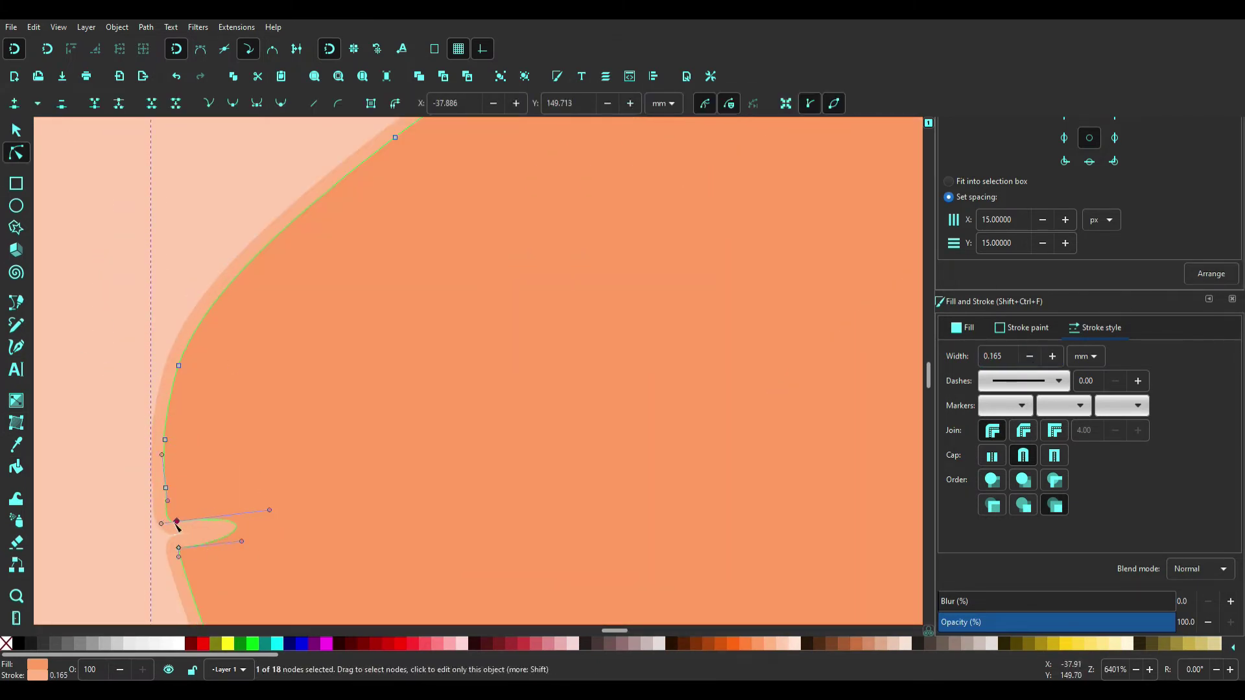
pyautogui.scroll(-10, 187, 514)
pyautogui.scroll(3, 776, 455)
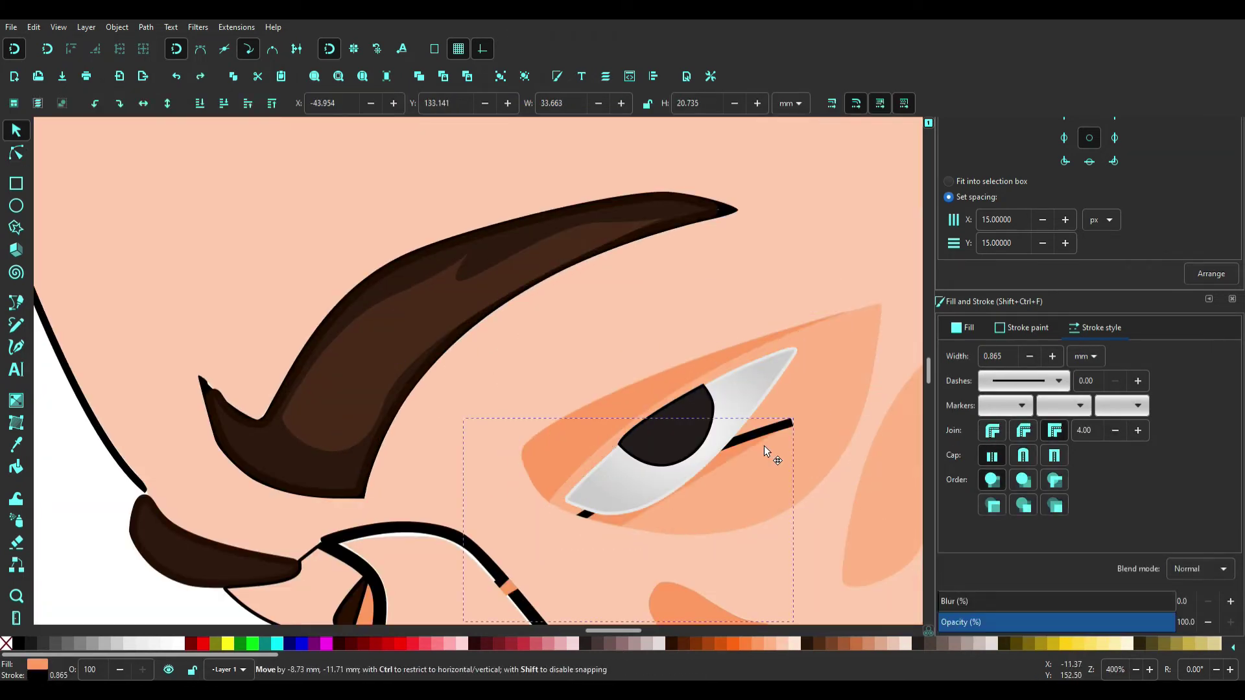
pyautogui.press('s')
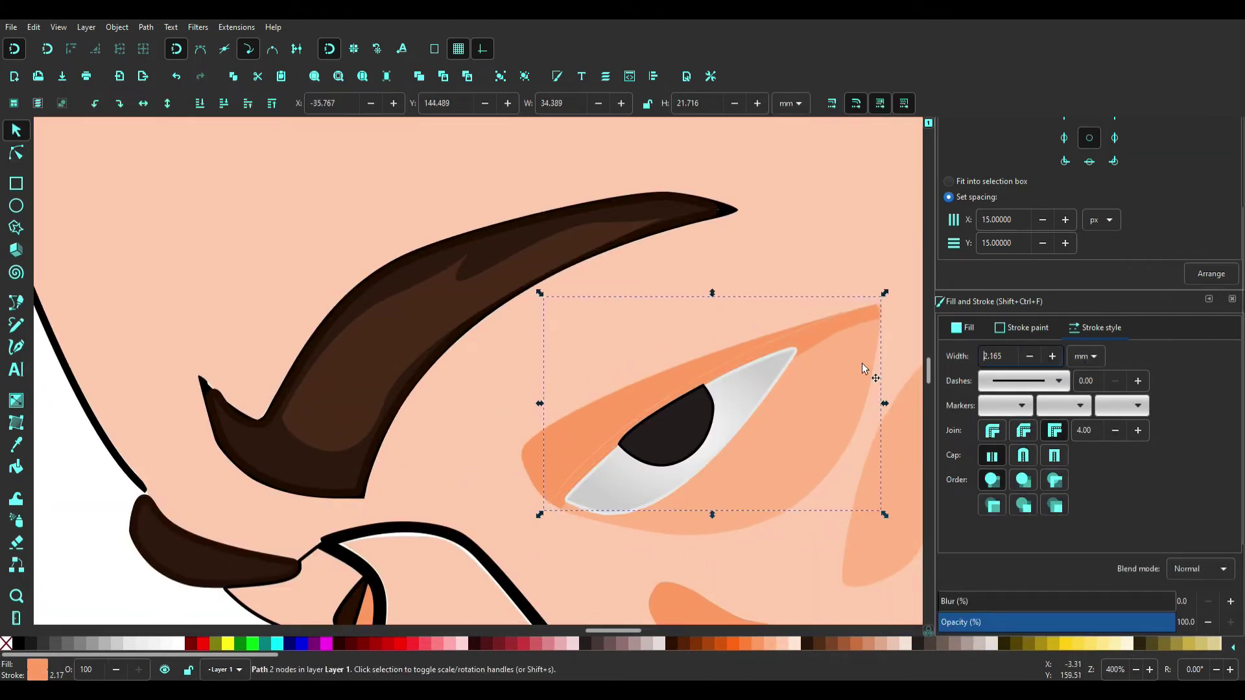
pyautogui.keyDown('alt'); pyautogui.click(861, 368); pyautogui.keyUp('alt')
pyautogui.keyDown('alt'); pyautogui.click(867, 317); pyautogui.keyUp('alt')
pyautogui.keyDown('ctrl'); pyautogui.scroll(-3, 680, 365); pyautogui.keyUp('ctrl')
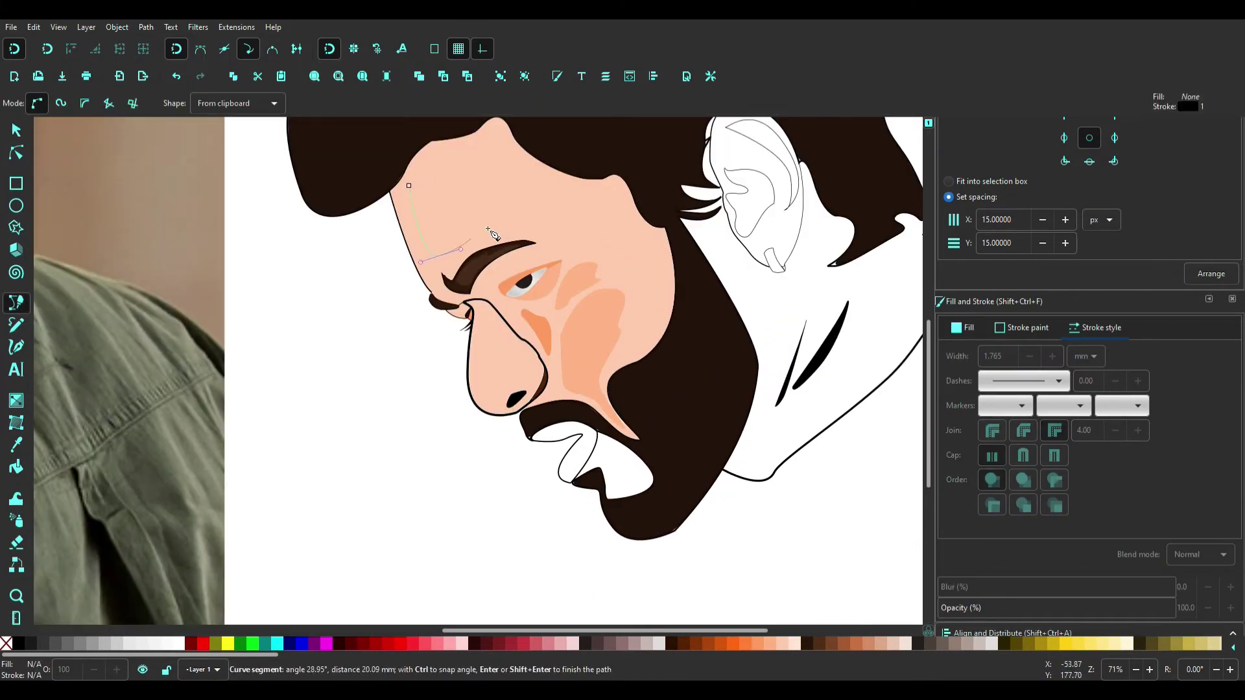
# Close the pale peach forehead highlight path.
pyautogui.press('Return')
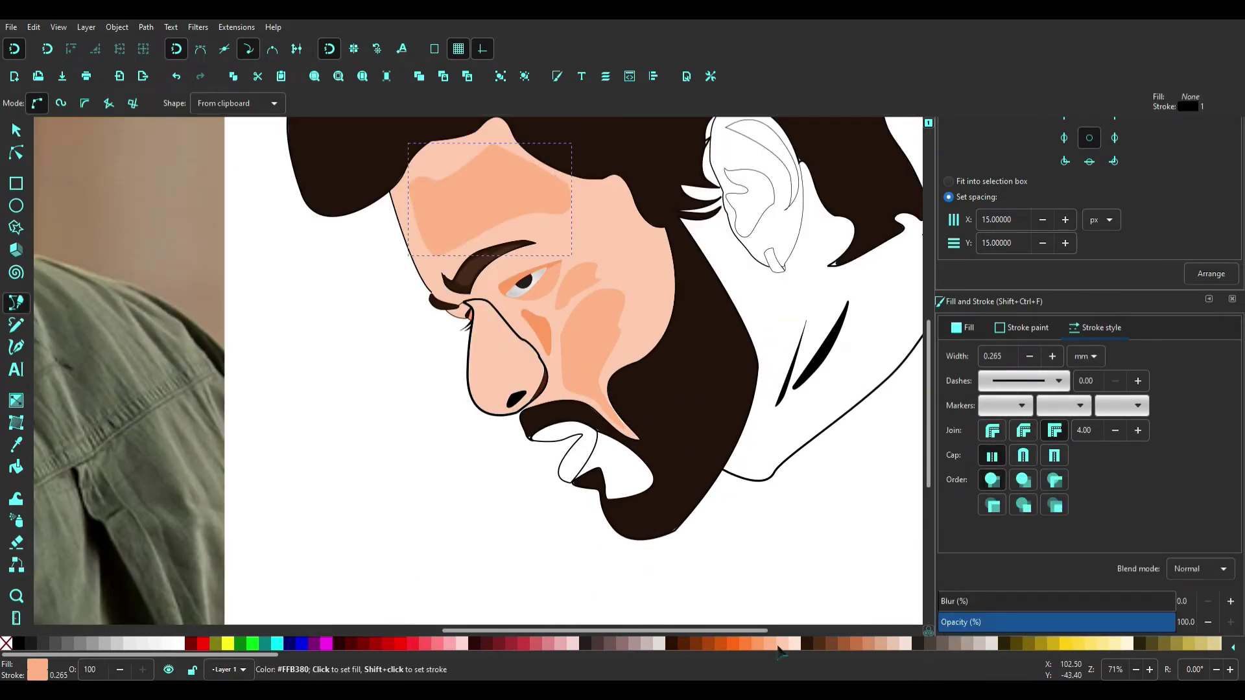
pyautogui.press('s')
pyautogui.keyDown('ctrl'); pyautogui.scroll(-1, 387, 400); pyautogui.keyUp('ctrl')
# Pick the dark red lip colour from the photo and fill the lip with it.
pyautogui.press('u')
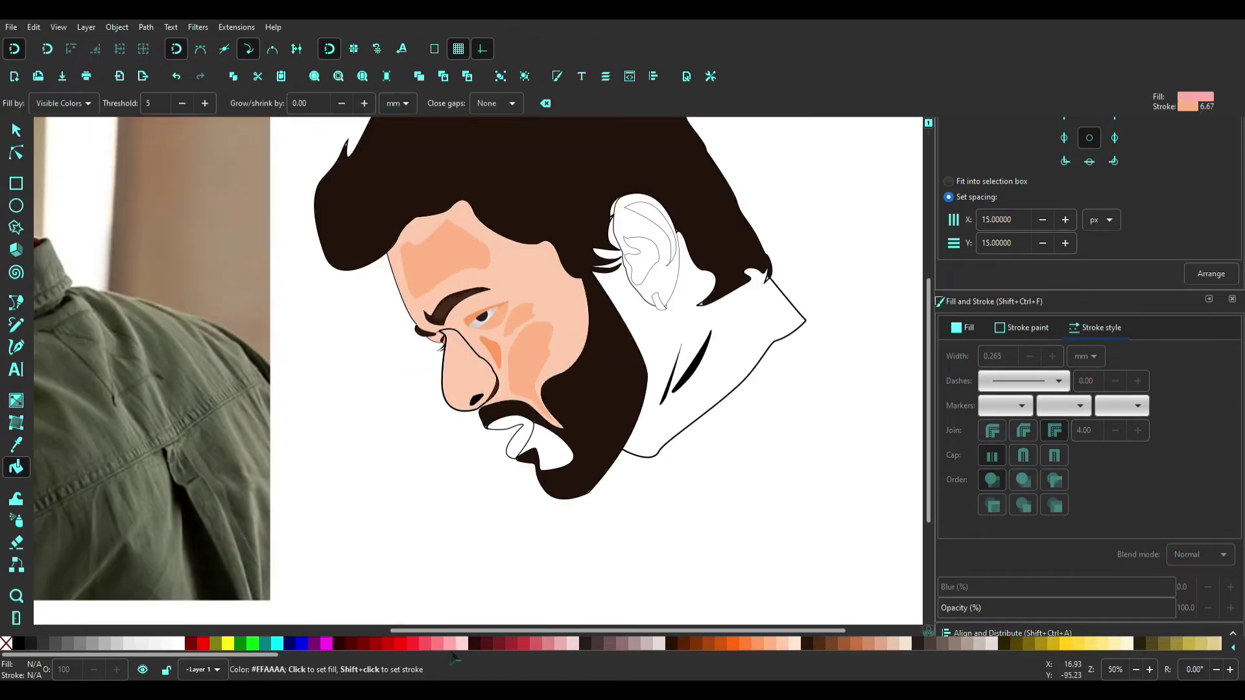
pyautogui.hscroll(-10, 272, 409)
pyautogui.press('d')
pyautogui.hscroll(10, 136, 472)
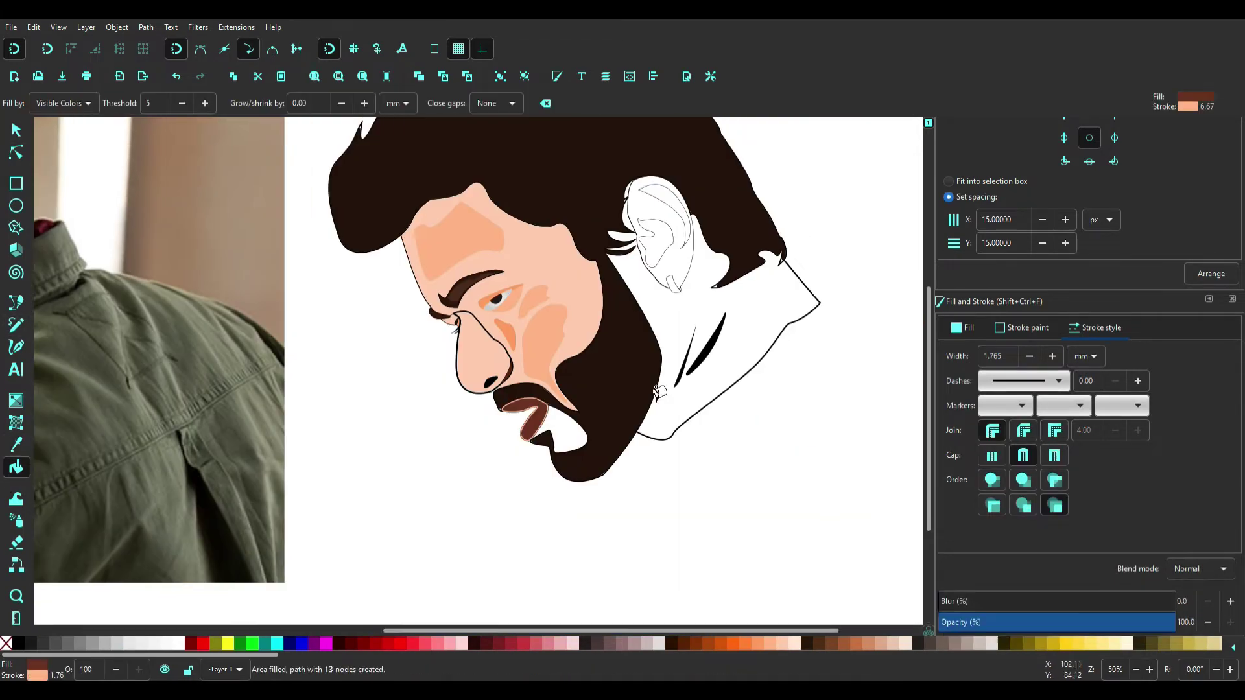
pyautogui.press('1')
pyautogui.click(645, 422)
pyautogui.hscroll(5, 645, 422)
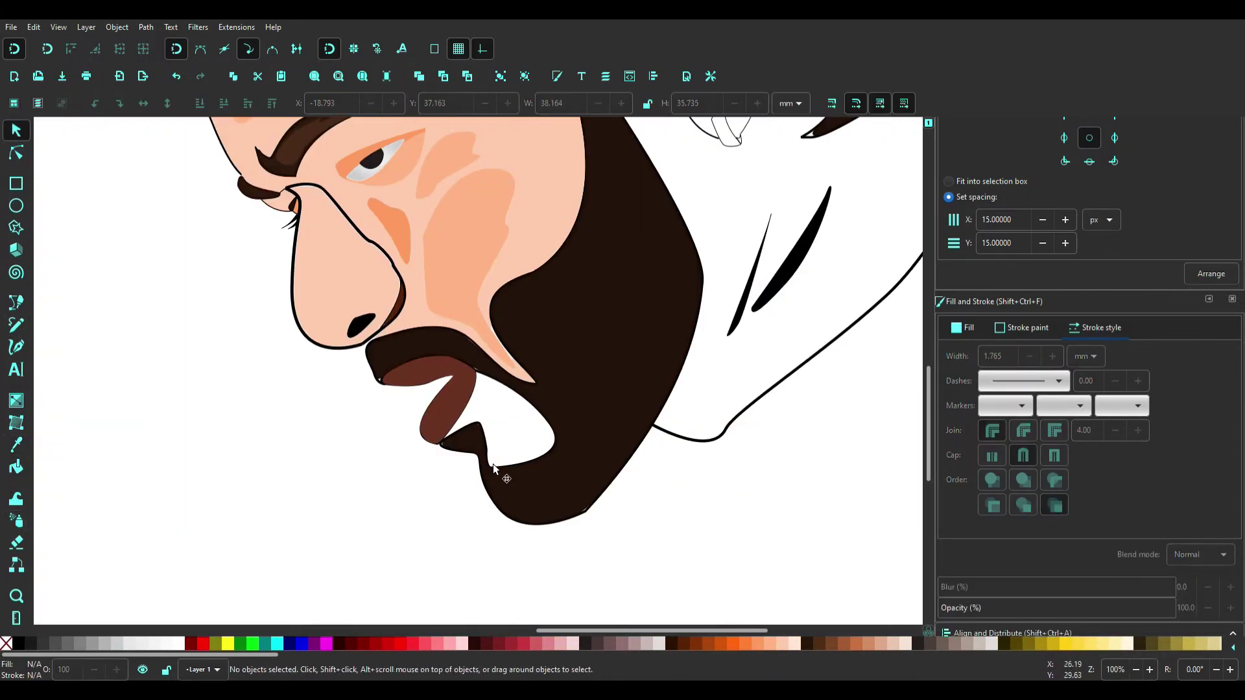
pyautogui.press('u')
pyautogui.click(503, 445)
# Select the nose outline, undoing an accidental move of the face skin shape.
pyautogui.press('s')
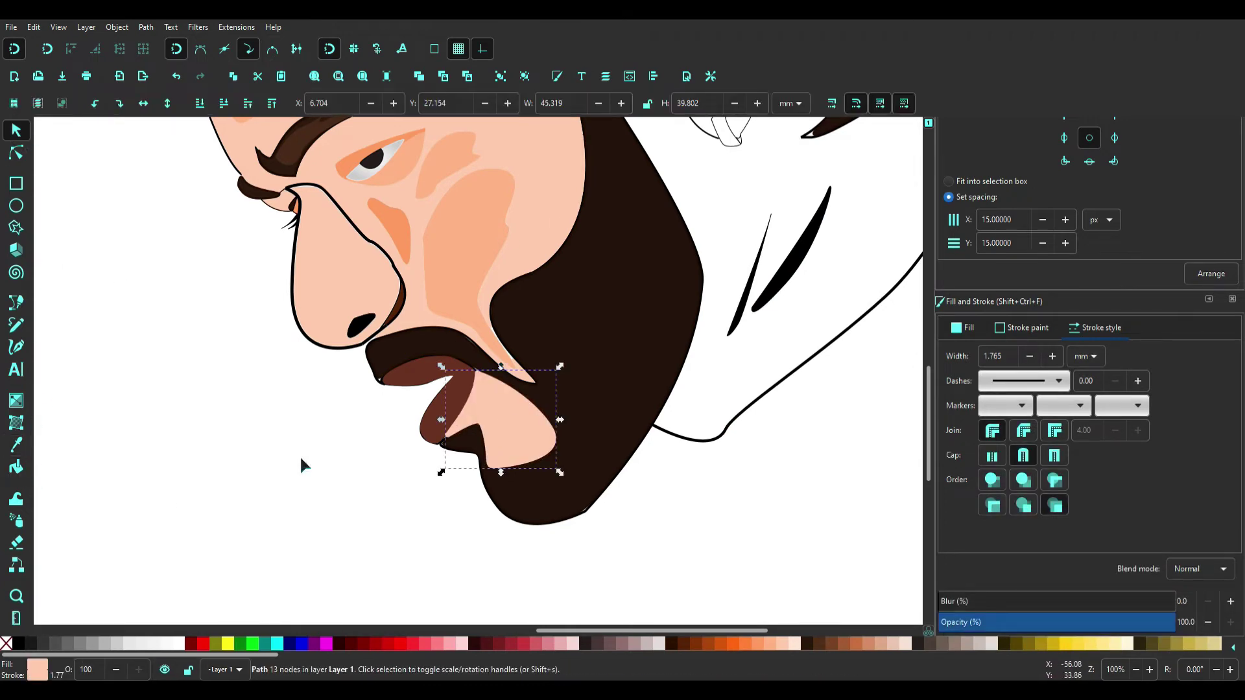
pyautogui.press('2')
pyautogui.scroll(4, 300, 464)
pyautogui.moveTo(377, 404); pyautogui.dragTo(364, 384)
pyautogui.press('Escape')
pyautogui.keyDown('alt'); pyautogui.click(364, 383); pyautogui.keyUp('alt')
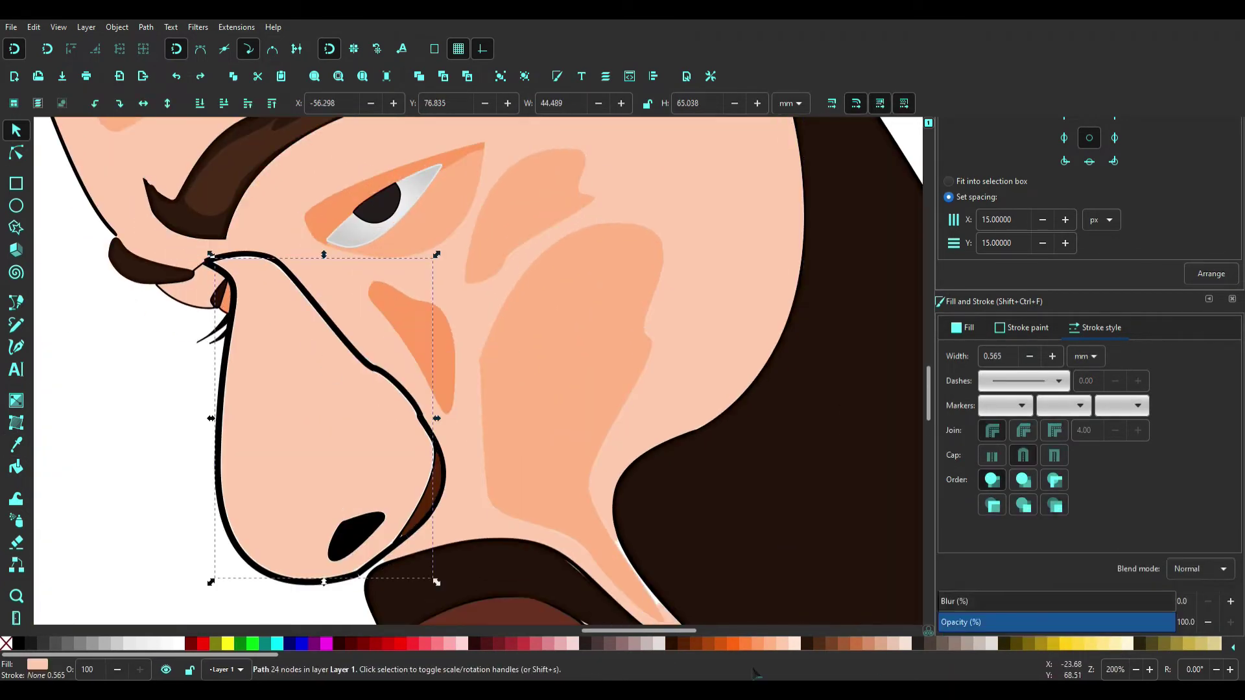
pyautogui.scroll(-3, 437, 441)
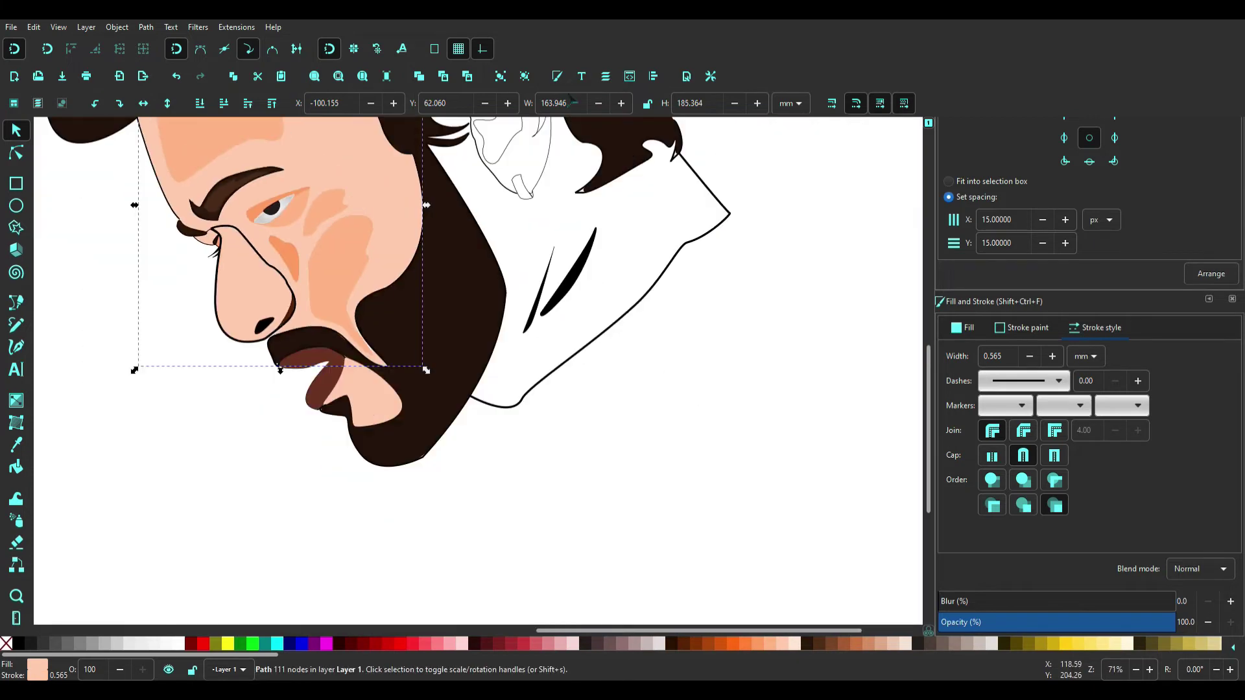
pyautogui.scroll(3, 223, 283)
pyautogui.scroll(-2, 518, 292)
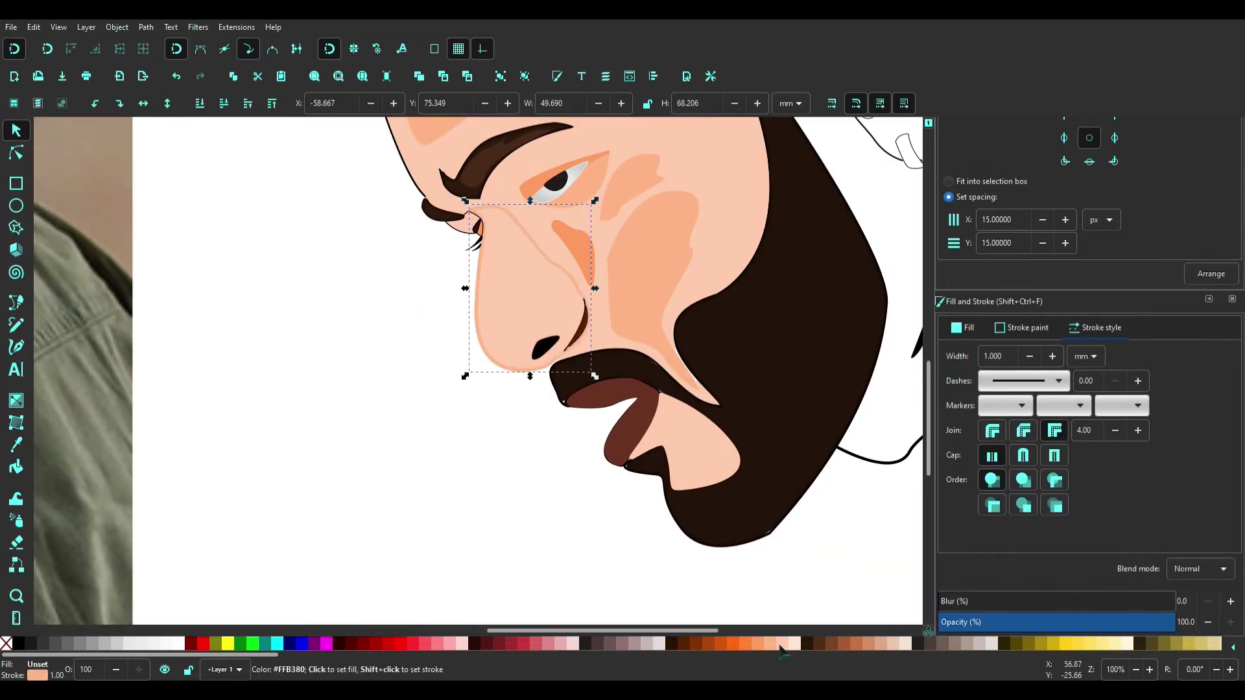
pyautogui.click(416, 381)
pyautogui.scroll(-4, 515, 303)
pyautogui.scroll(4, 531, 291)
# Draw the first highlight path along the nose.
pyautogui.click(585, 231)
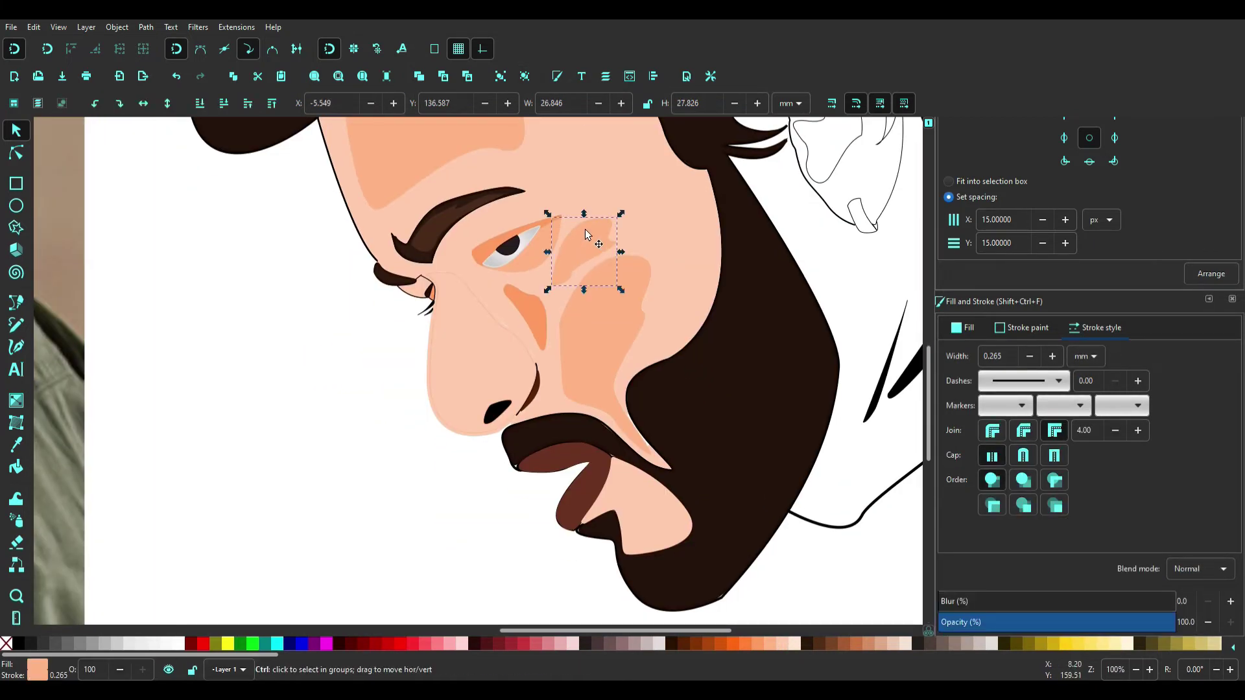
pyautogui.press('b')
pyautogui.click(455, 309)
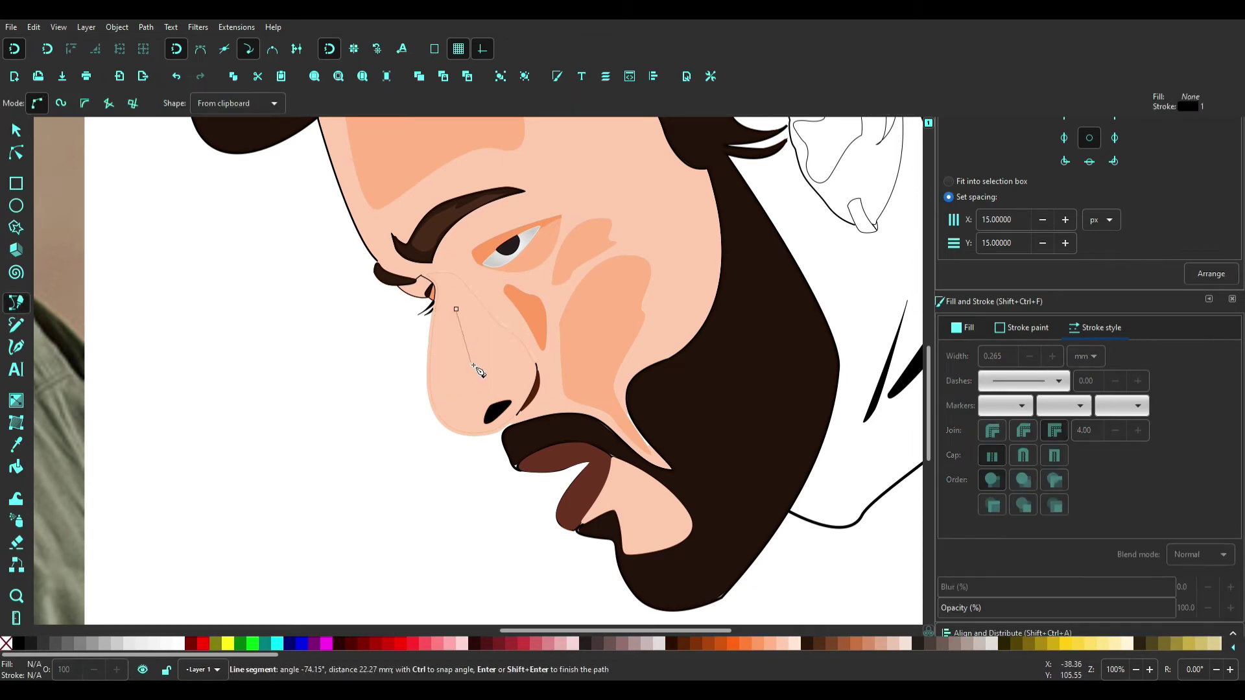
pyautogui.press('Return')
# Draw a second highlight path along the nose.
pyautogui.press('s')
pyautogui.scroll(-2, 293, 438)
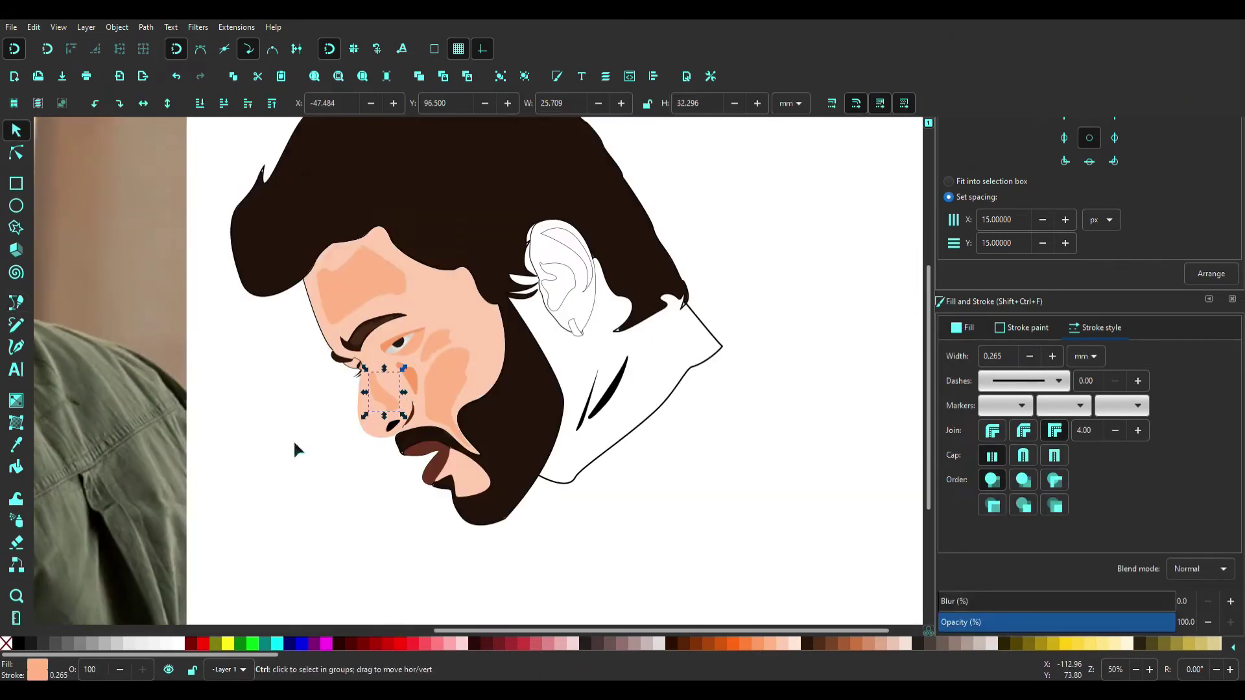
pyautogui.press('Escape')
pyautogui.scroll(4, 403, 415)
pyautogui.press('b')
pyautogui.click(256, 202)
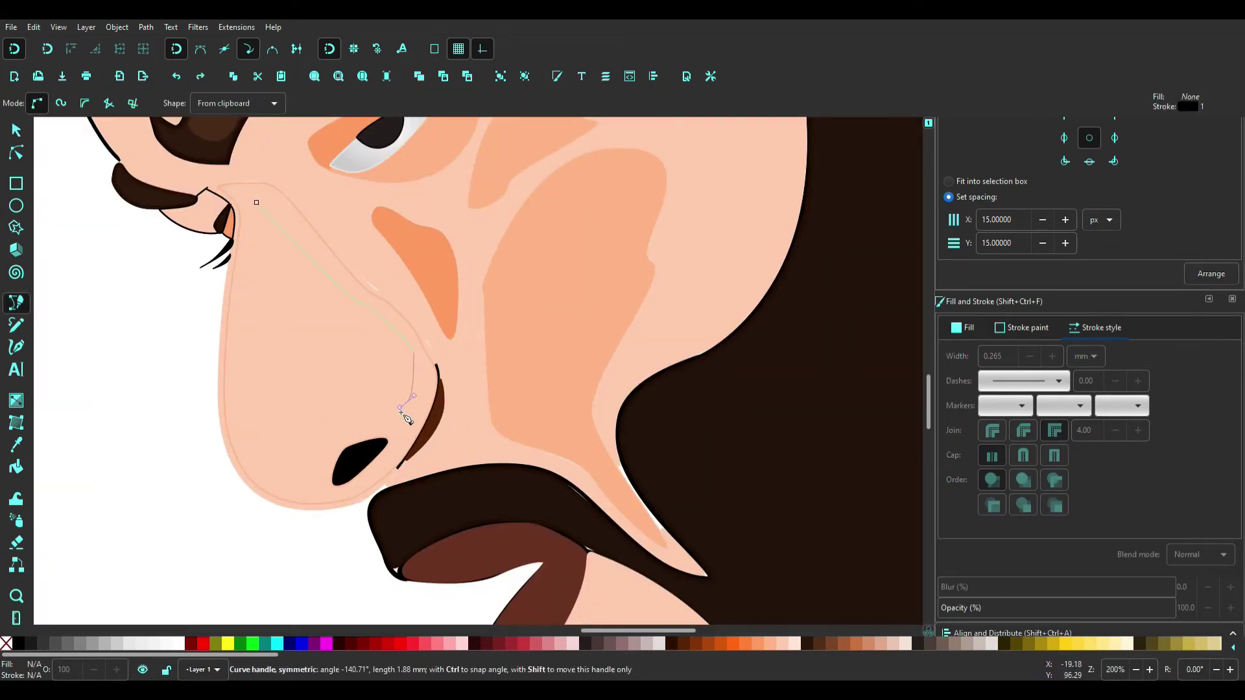
pyautogui.press('Return')
# Select and then deselect the lower lip shape.
pyautogui.press('s')
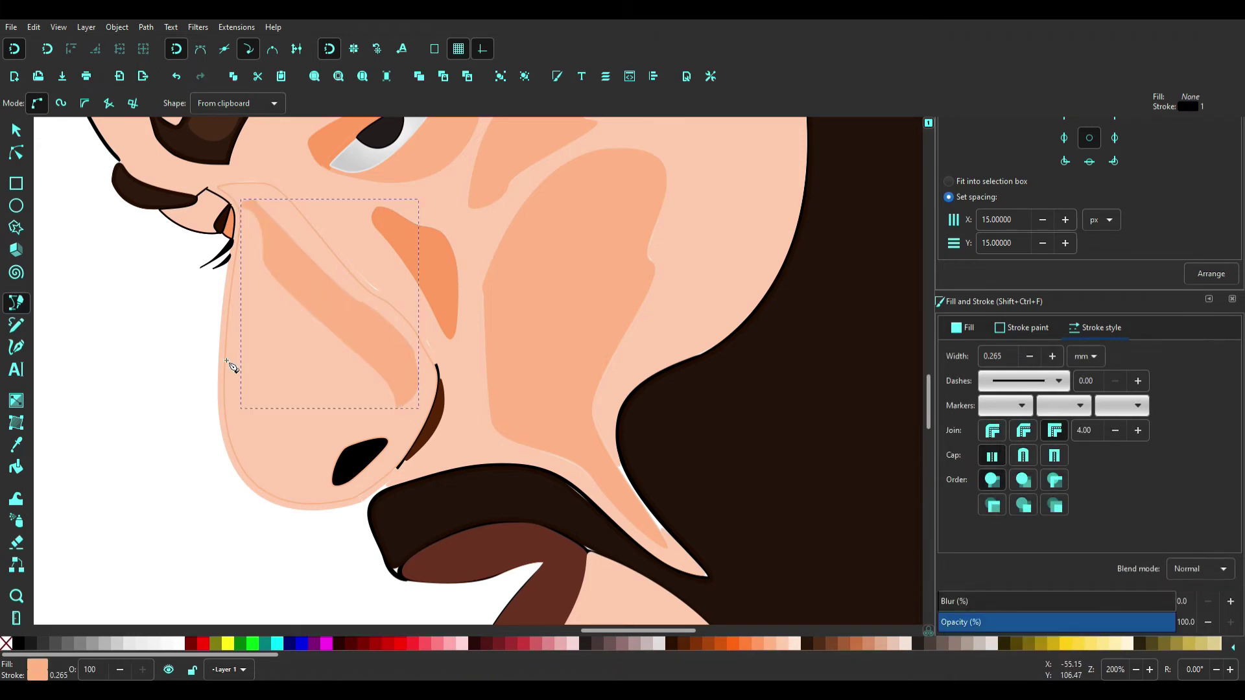
pyautogui.scroll(-4, 581, 426)
pyautogui.press('Escape')
pyautogui.scroll(1, 221, 544)
pyautogui.click(387, 421)
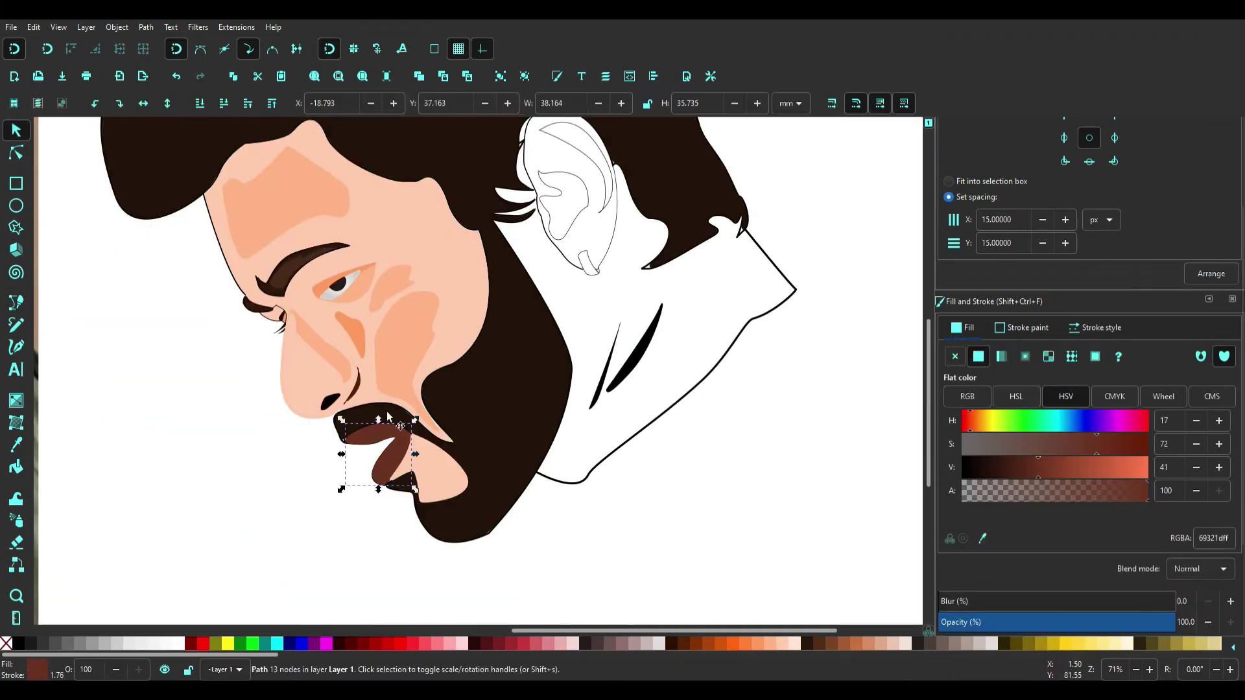
pyautogui.press('Escape')
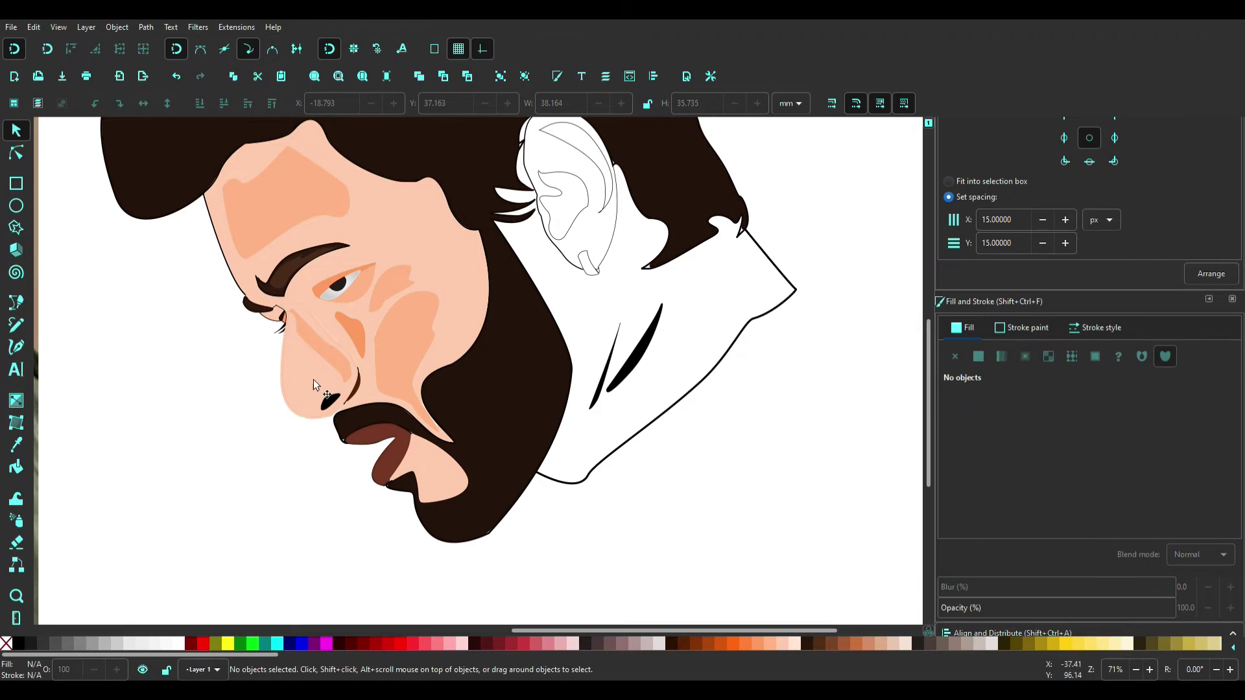
# Draw a closed nose crease curving down toward the nostril.
pyautogui.press('b')
pyautogui.scroll(4, 313, 381)
pyautogui.click(306, 361)
pyautogui.moveTo(359, 558); pyautogui.dragTo(406, 577)
pyautogui.click(310, 297)
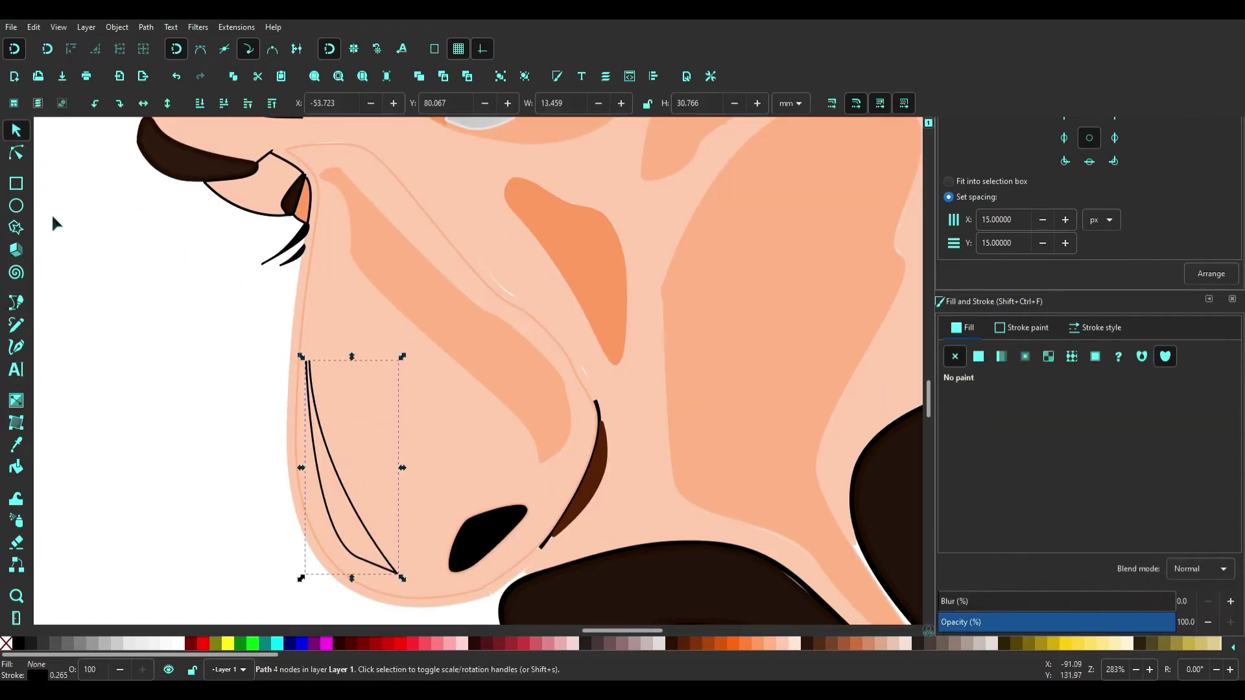
pyautogui.scroll(-4, 557, 464)
pyautogui.press('Escape')
# Edit the hair shape's nodes at the nape and the ear's back curve.
pyautogui.scroll(-1, 557, 464)
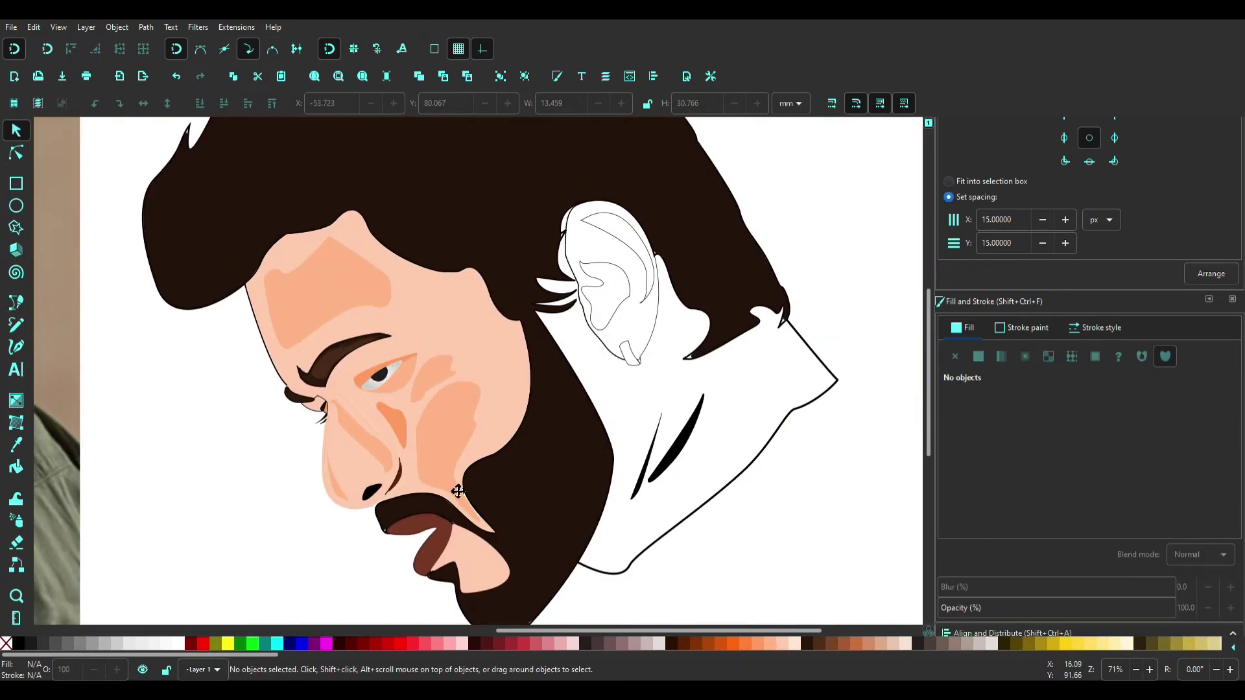
pyautogui.scroll(3, 260, 363)
pyautogui.scroll(-5, 242, 347)
pyautogui.scroll(5, 241, 347)
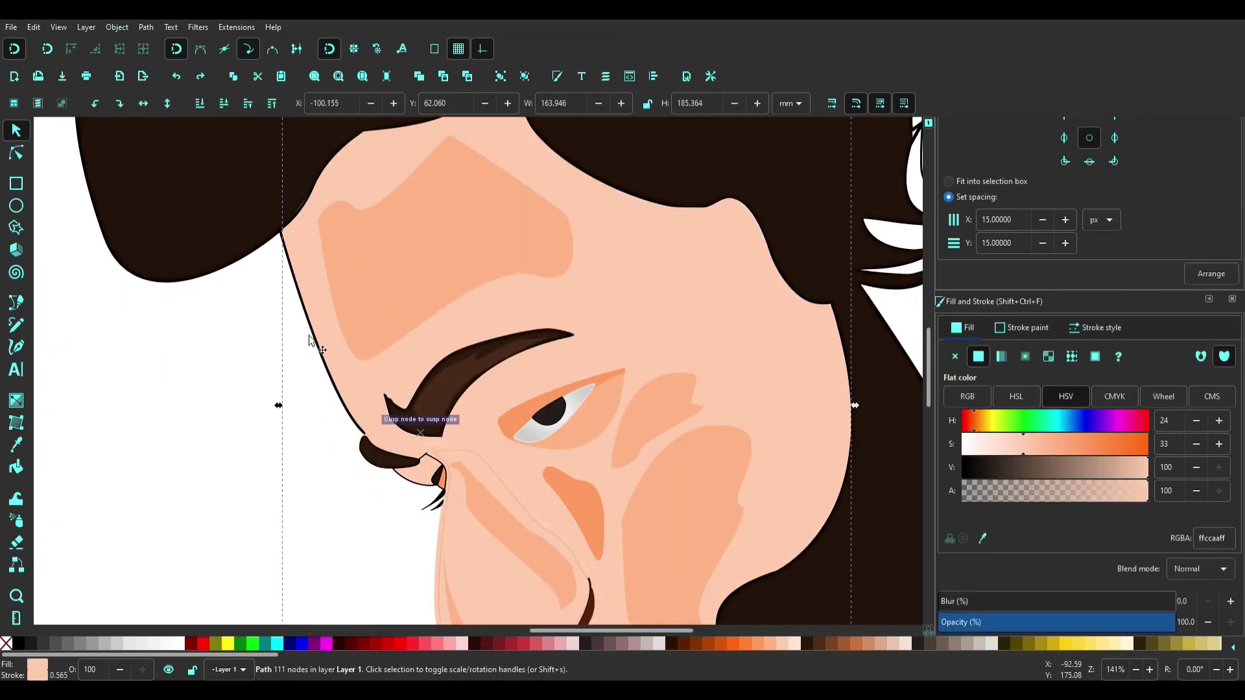
pyautogui.scroll(-2, 556, 505)
pyautogui.scroll(-1, 722, 455)
pyautogui.doubleClick(722, 455)
pyautogui.scroll(2, 722, 455)
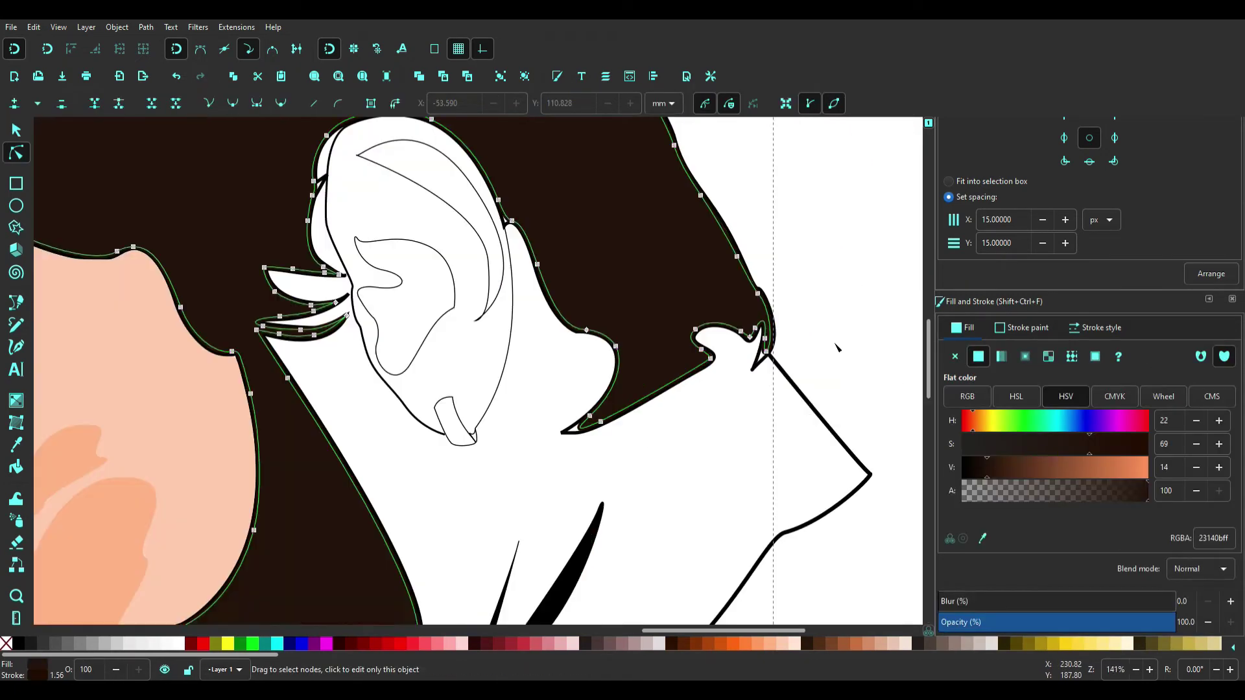
pyautogui.scroll(2, 315, 530)
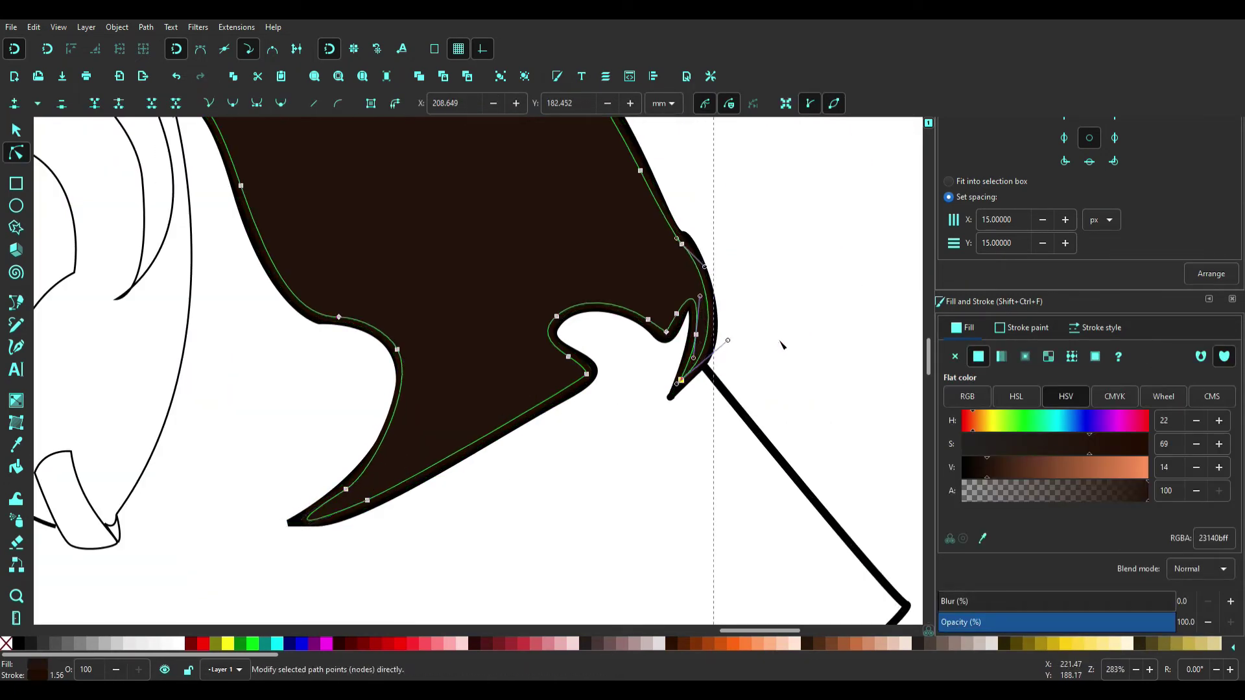
pyautogui.scroll(-4, 344, 475)
pyautogui.scroll(2, 384, 453)
pyautogui.click(383, 452)
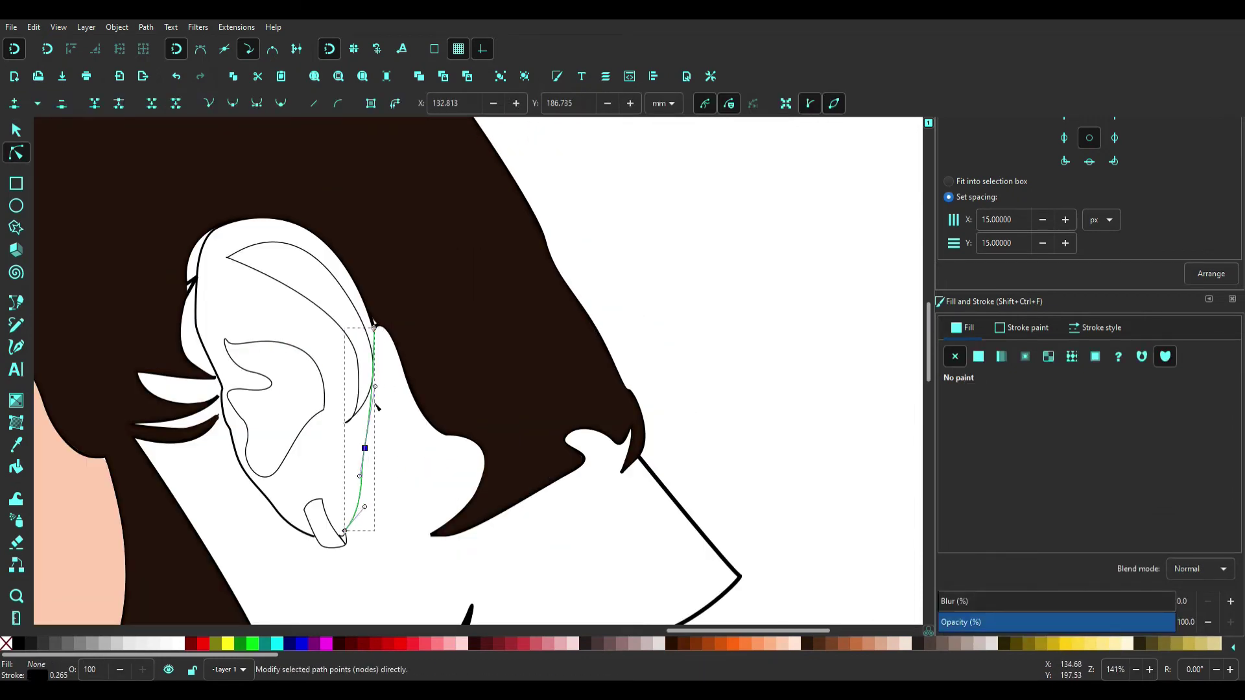
pyautogui.press('Escape')
# Bucket-fill the inner ear with orange, redoing the fill after an initial wrong click.
pyautogui.scroll(-5, 250, 353)
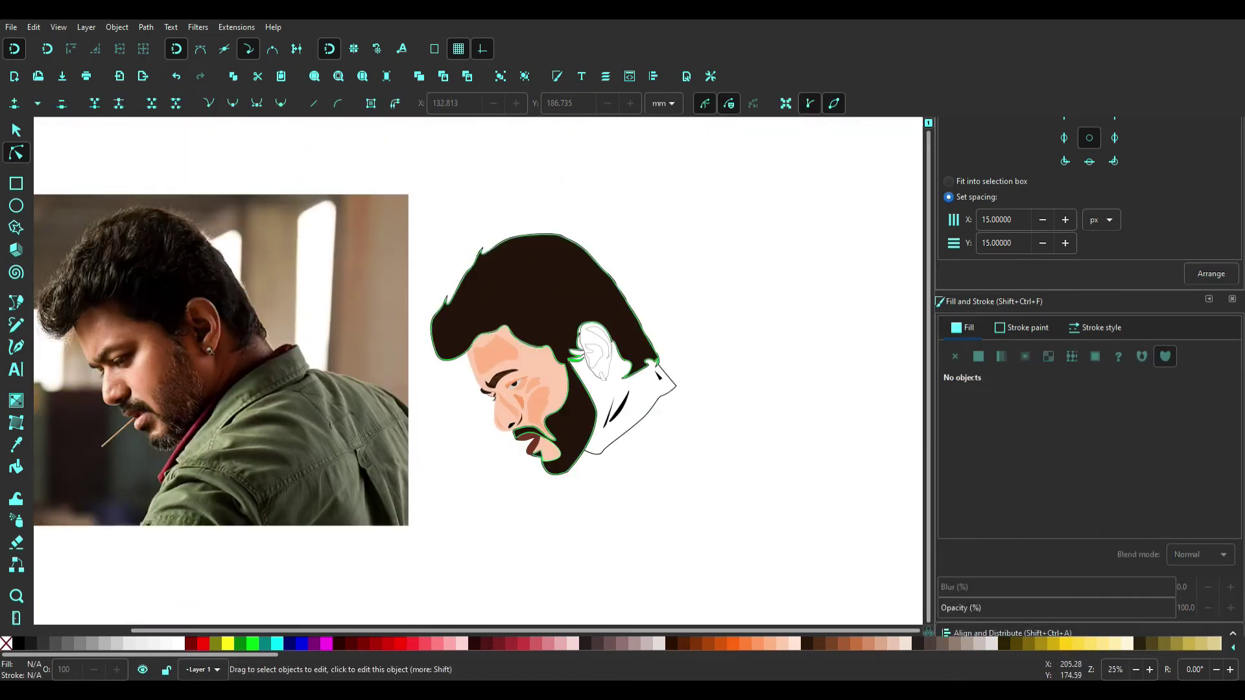
pyautogui.scroll(3, 372, 373)
pyautogui.scroll(2, 242, 267)
pyautogui.press('u')
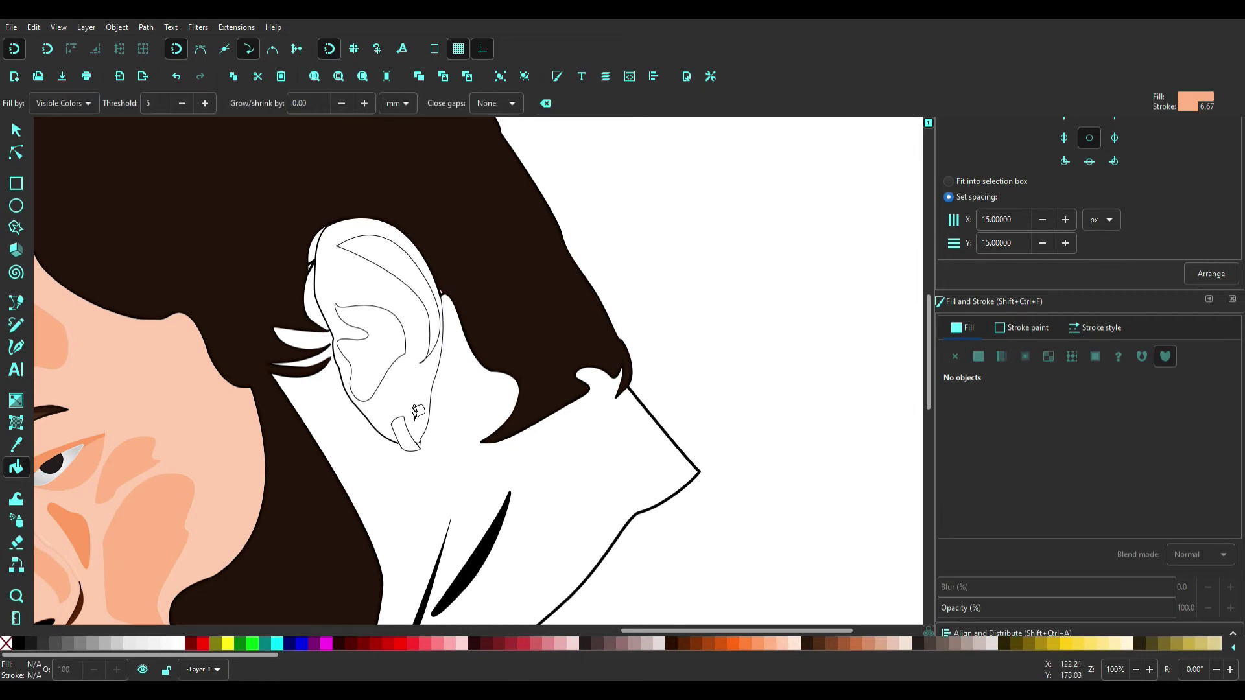
pyautogui.click(408, 409)
pyautogui.hotkey('ctrl', 'z')
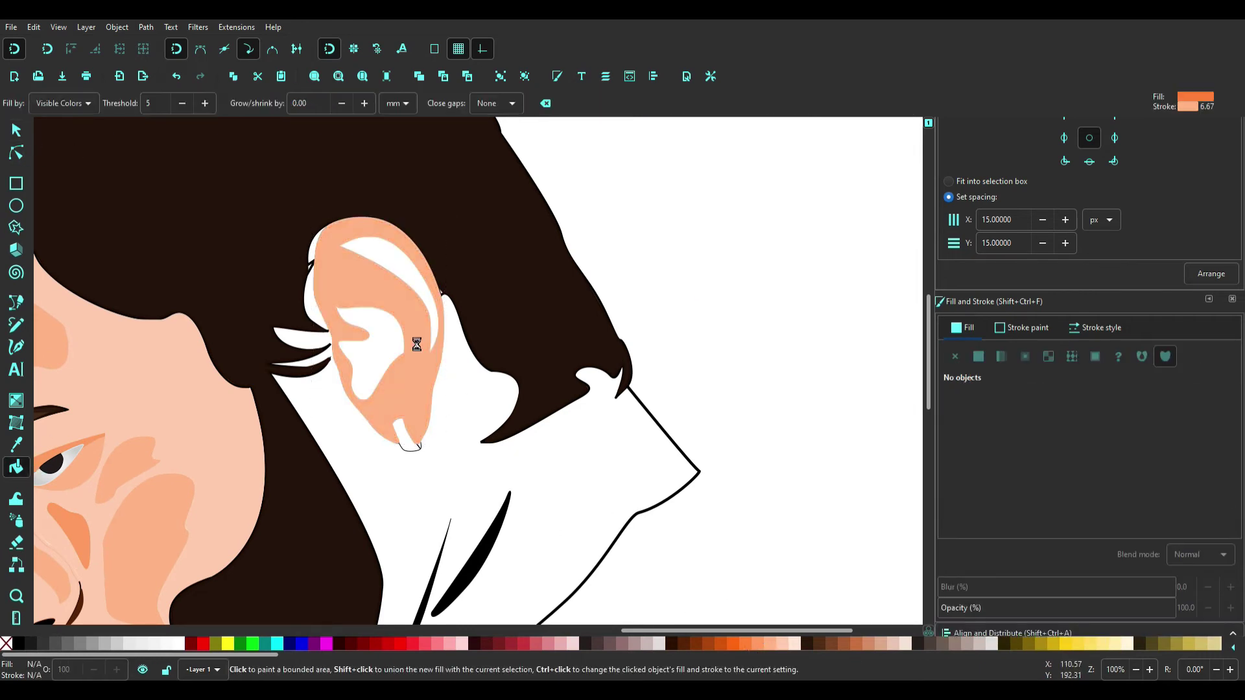
pyautogui.click(411, 339)
pyautogui.press('Escape')
# Fill the earring area with 70% grey.
pyautogui.scroll(2, 421, 415)
pyautogui.click(405, 354)
pyautogui.click(65, 643)
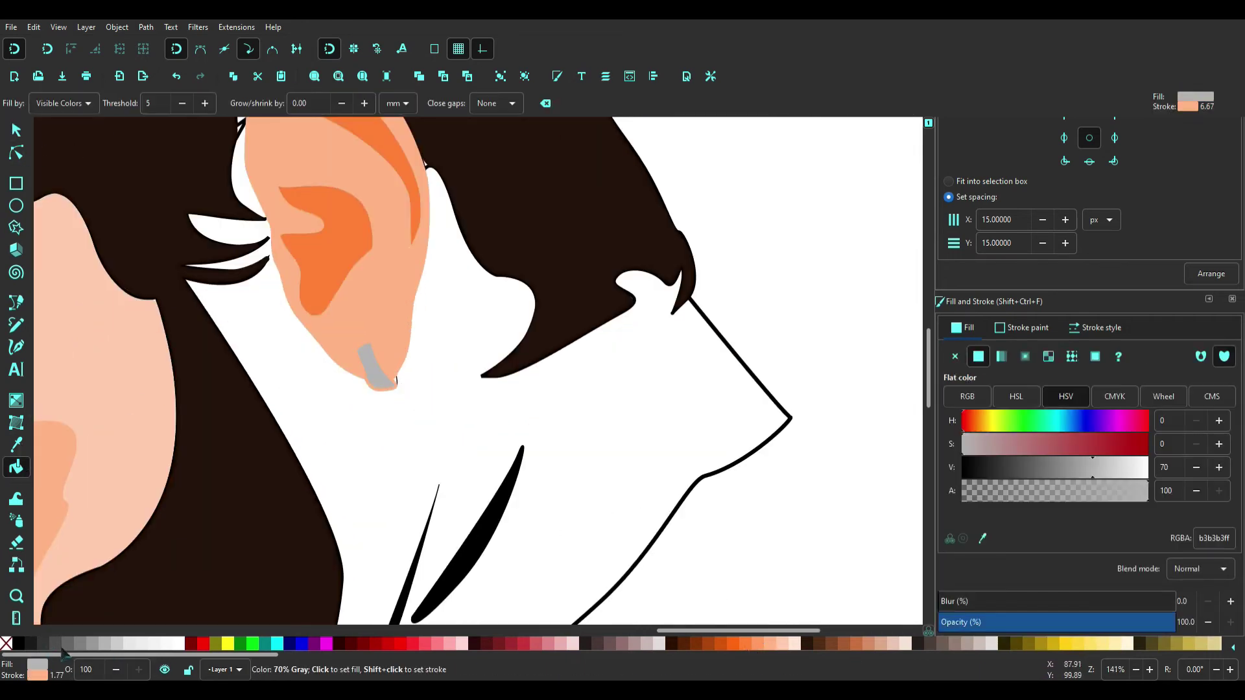
pyautogui.click(16, 131)
pyautogui.click(415, 387)
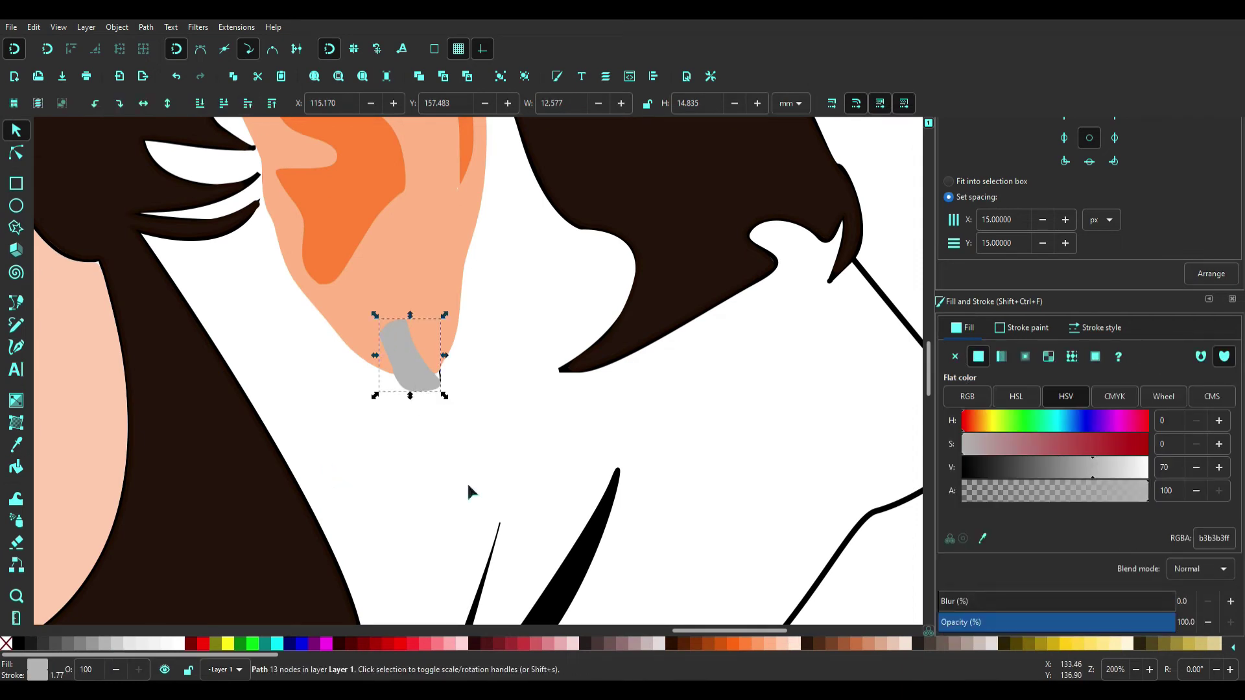
pyautogui.press('Escape')
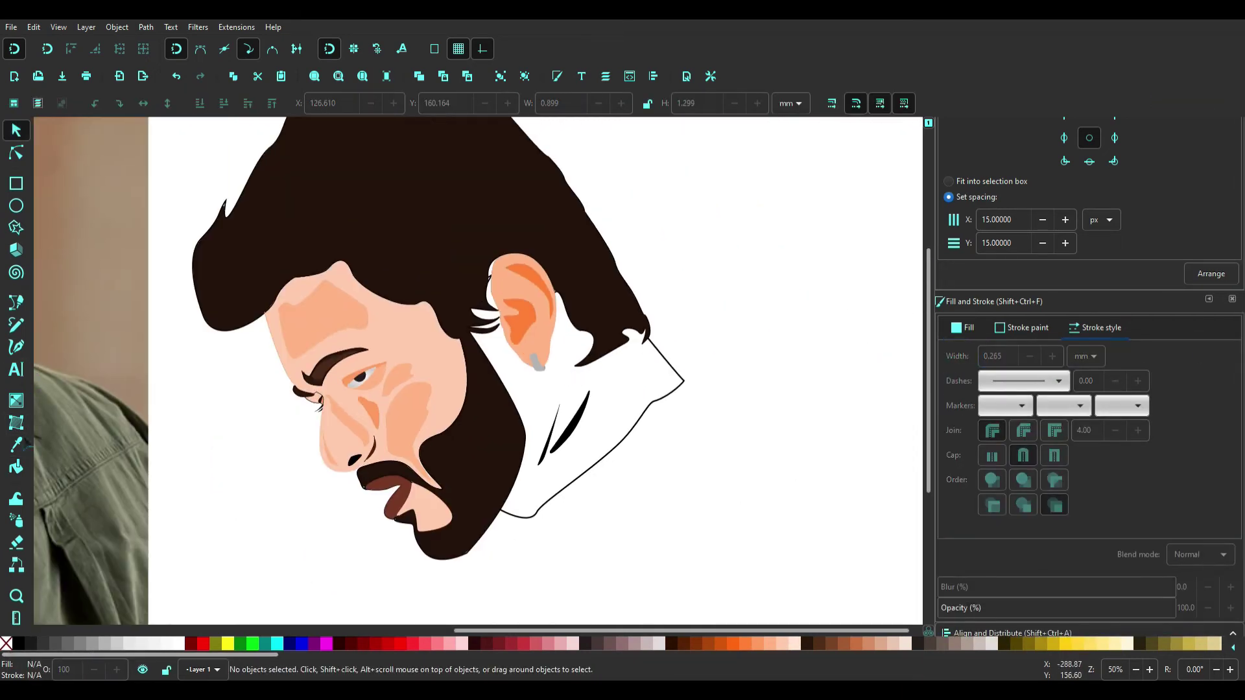
# Fill the neck with the peach skin colour.
pyautogui.click(16, 466)
pyautogui.click(603, 440)
pyautogui.scroll(1, 648, 246)
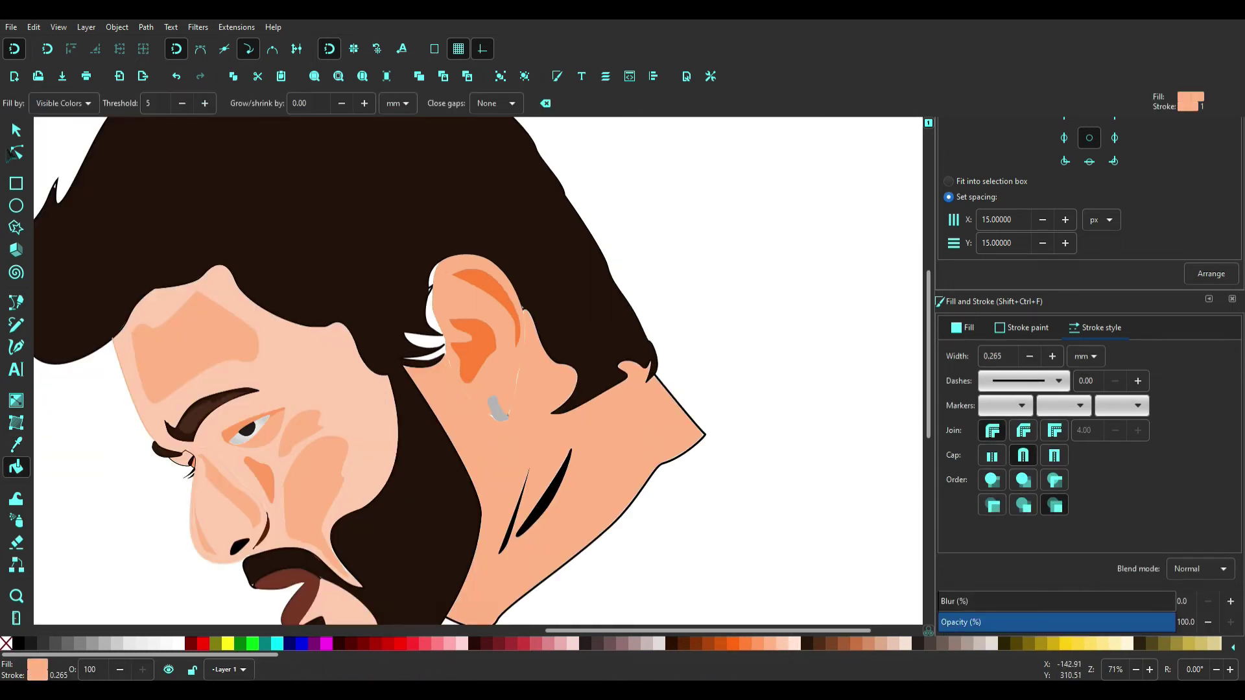
pyautogui.press('s')
pyautogui.press('Escape')
# Fill the remaining gap near the ear with skin colour and zoom back out.
pyautogui.scroll(1, 451, 337)
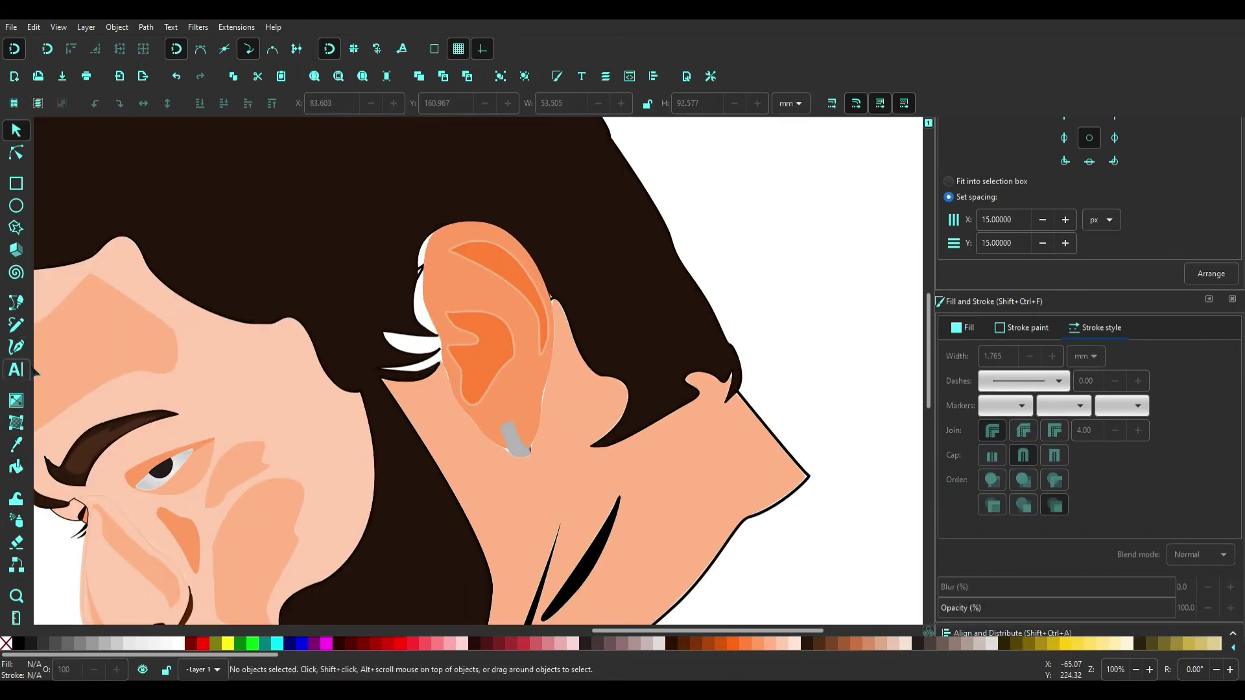
pyautogui.click(16, 467)
pyautogui.click(441, 371)
pyautogui.scroll(-3, 570, 328)
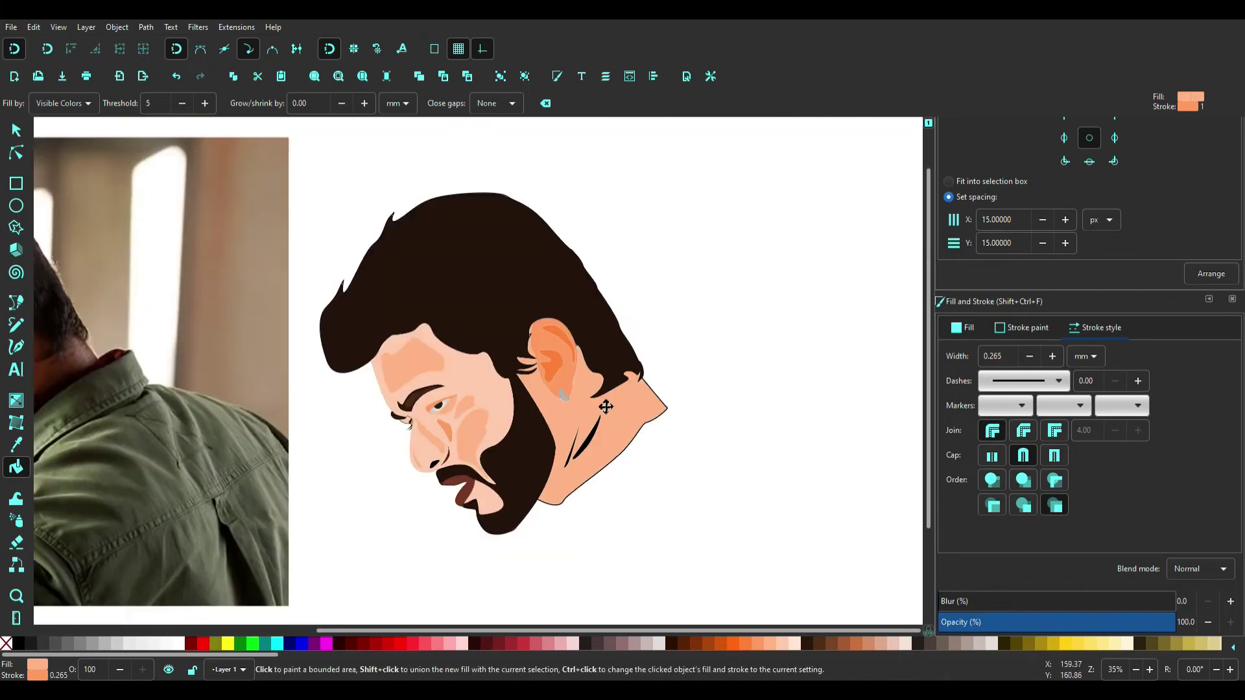
pyautogui.press('s')
pyautogui.press('Escape')
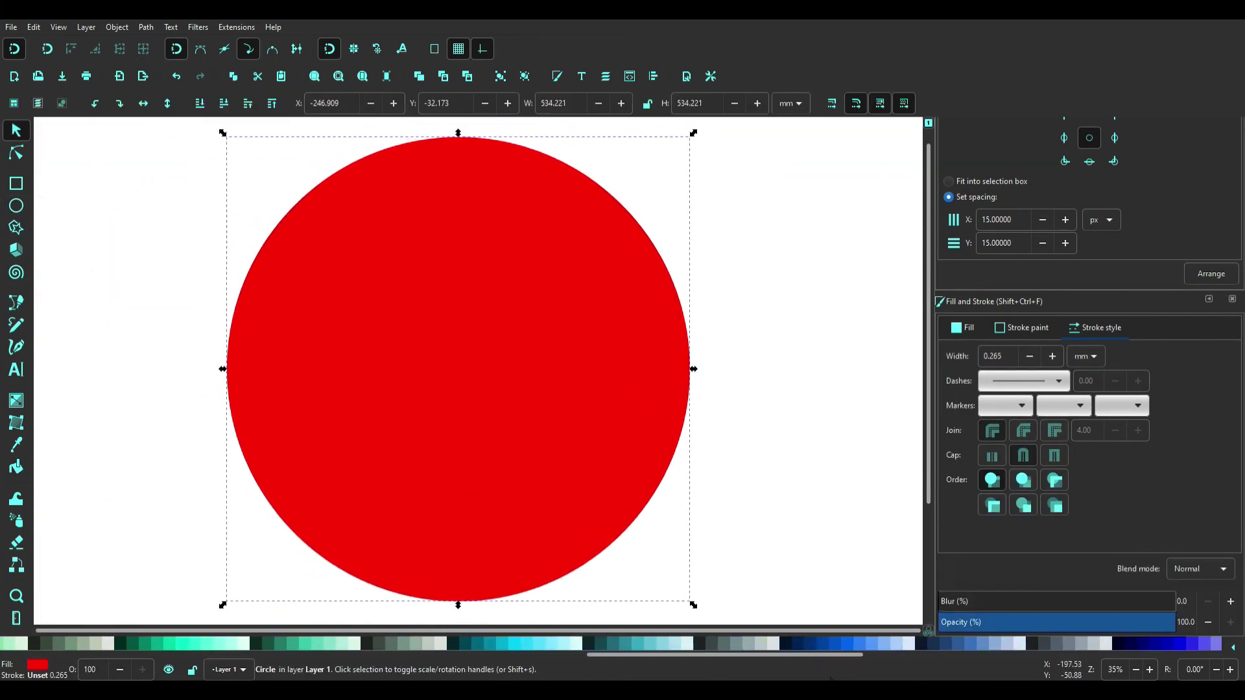
# Remove the circle's red fill, move the portrait aside, and draw a vertical splitting line.
pyautogui.click(277, 643)
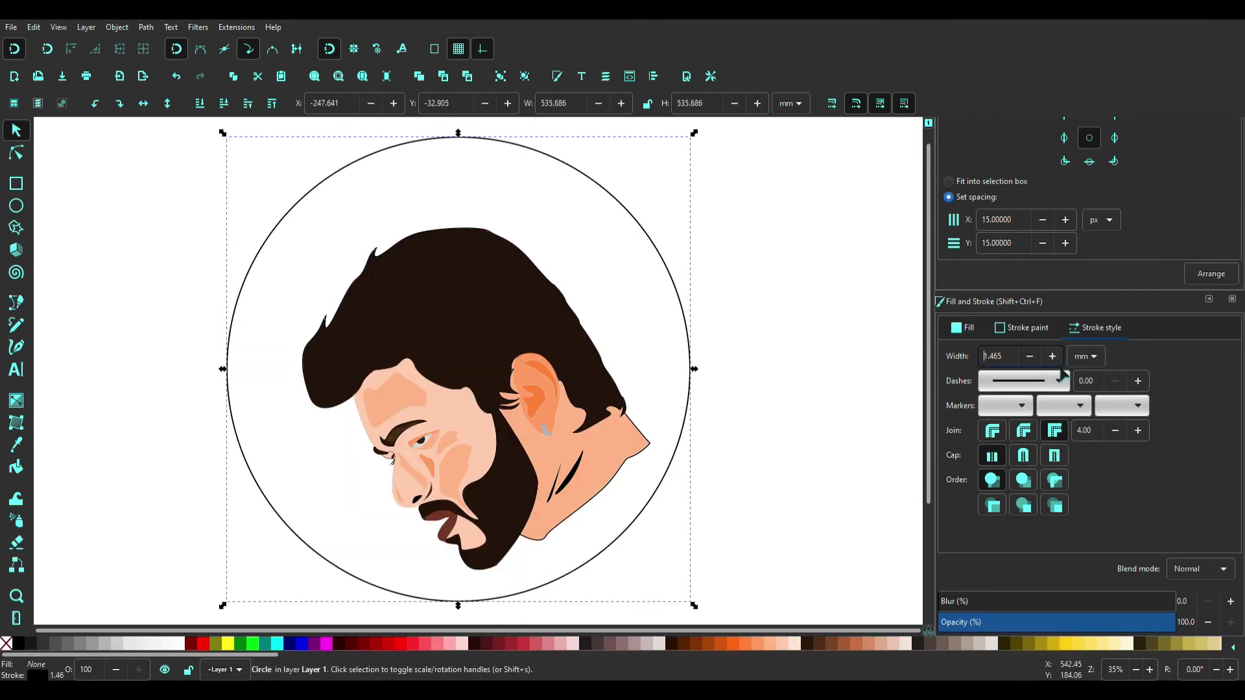
pyautogui.moveTo(573, 321); pyautogui.dragTo(801, 284)
pyautogui.press('Escape')
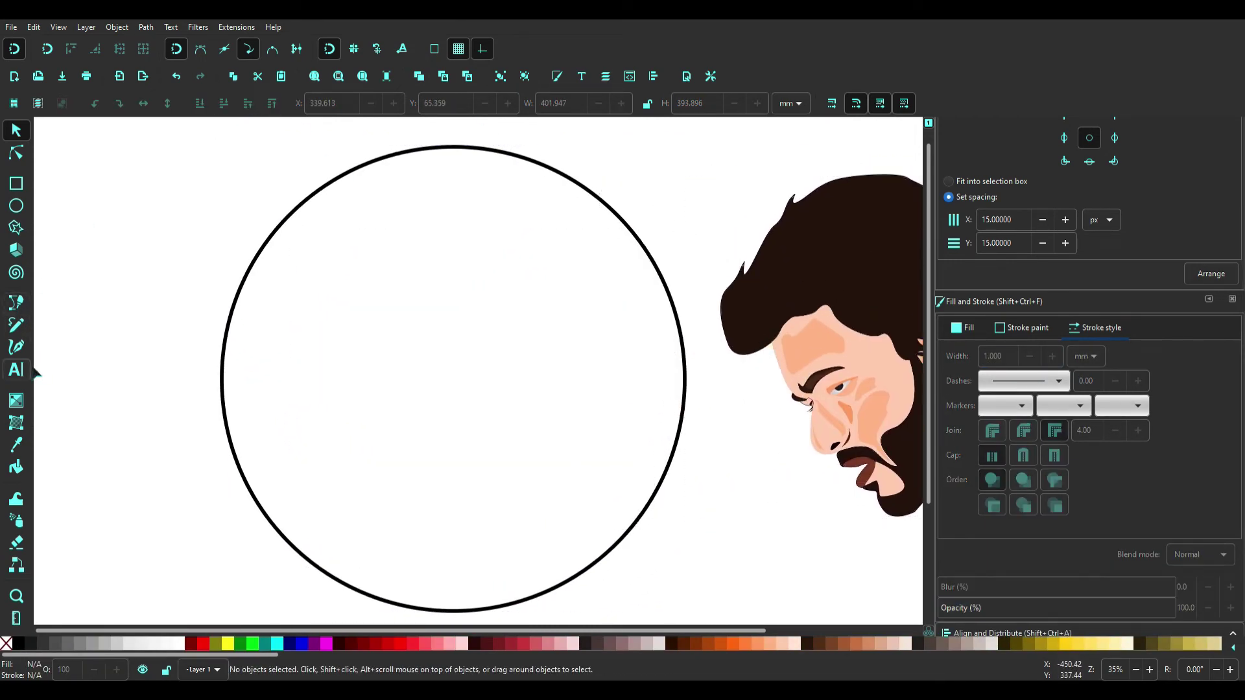
pyautogui.press('b')
pyautogui.doubleClick(451, 609)
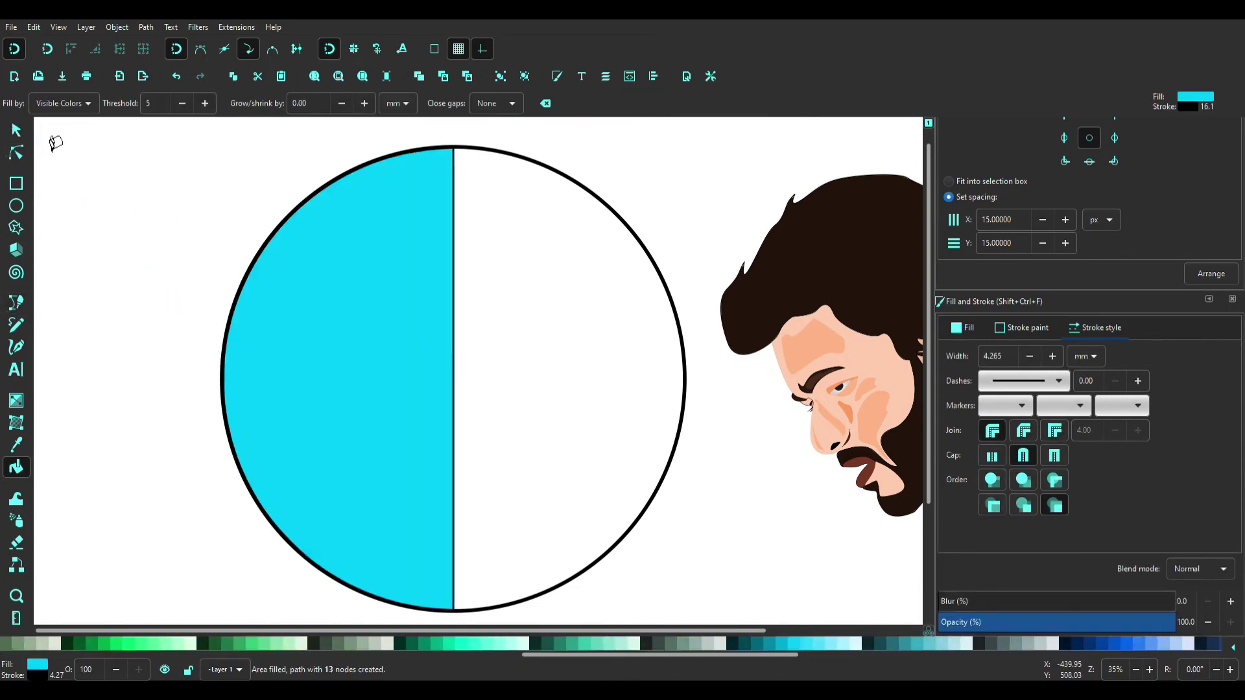
# Fill the circle's left half red and its right half yellow.
pyautogui.press('s')
pyautogui.hscroll(-5, 551, 646)
pyautogui.click(165, 644)
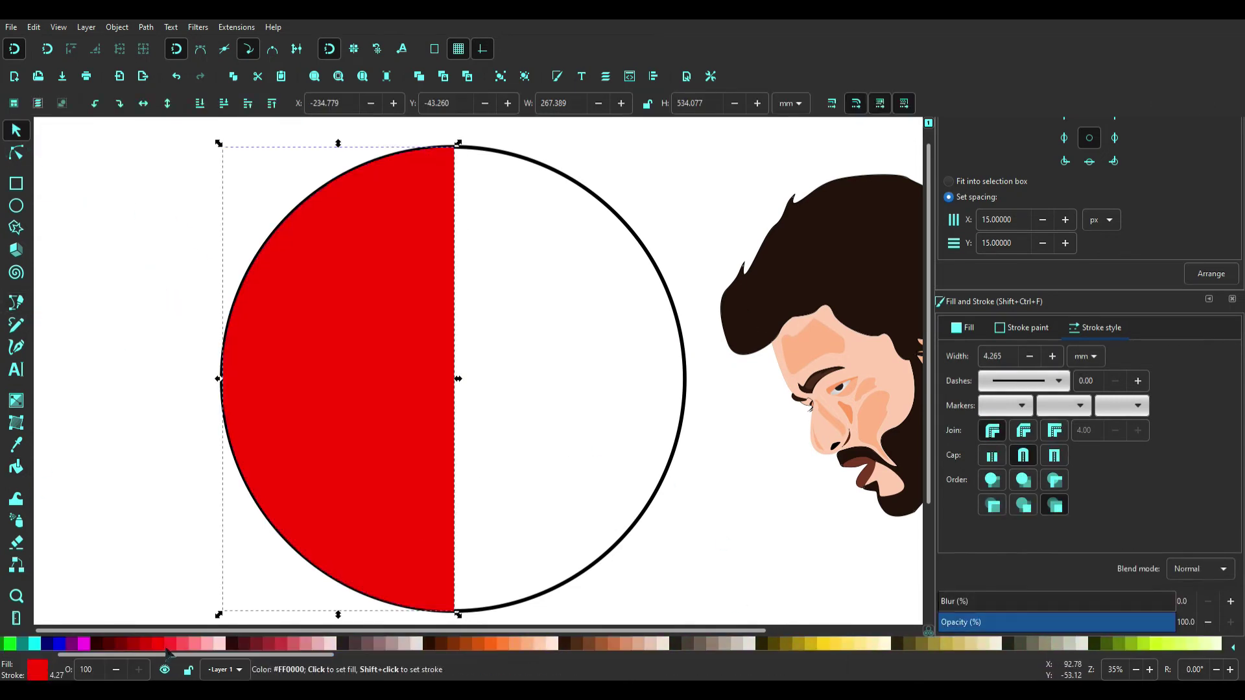
pyautogui.click(16, 467)
pyautogui.click(551, 544)
pyautogui.press('s')
# Place the left-facing portrait on the split circle, raised above both halves.
pyautogui.hscroll(5, 551, 545)
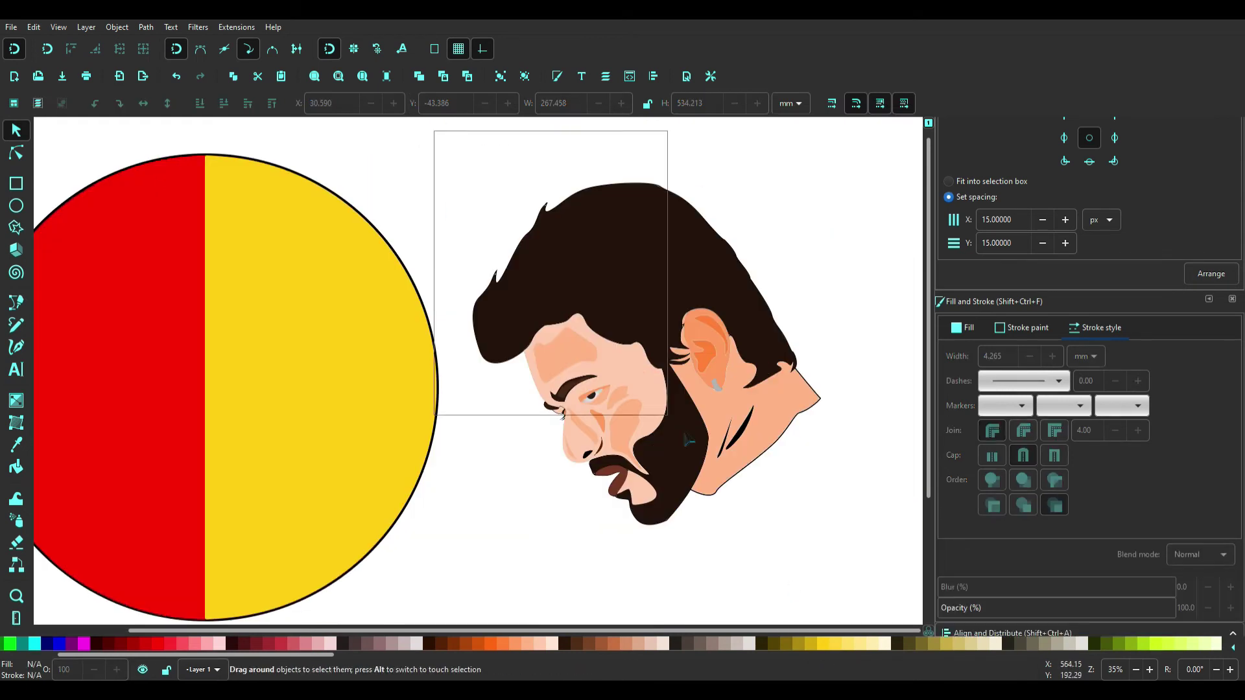
pyautogui.moveTo(640, 278); pyautogui.dragTo(264, 395)
pyautogui.hscroll(-4, 264, 395)
pyautogui.click(272, 103)
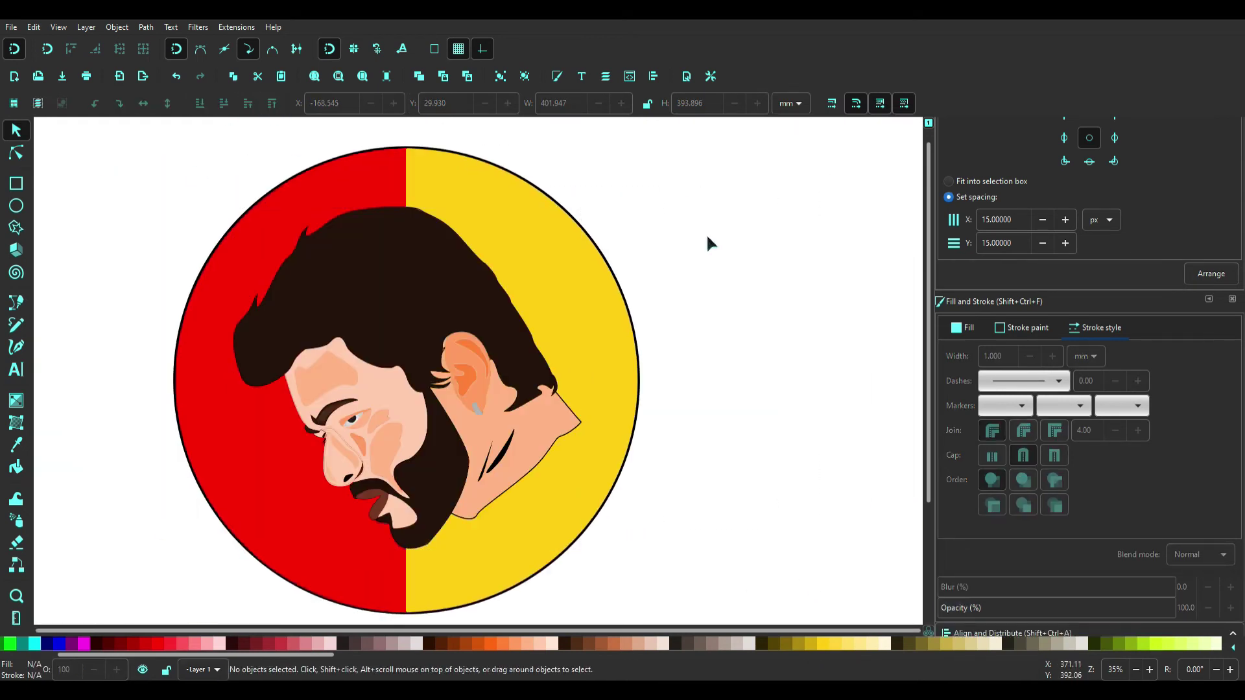
pyautogui.press('h')
pyautogui.hotkey('ctrl', 'z')
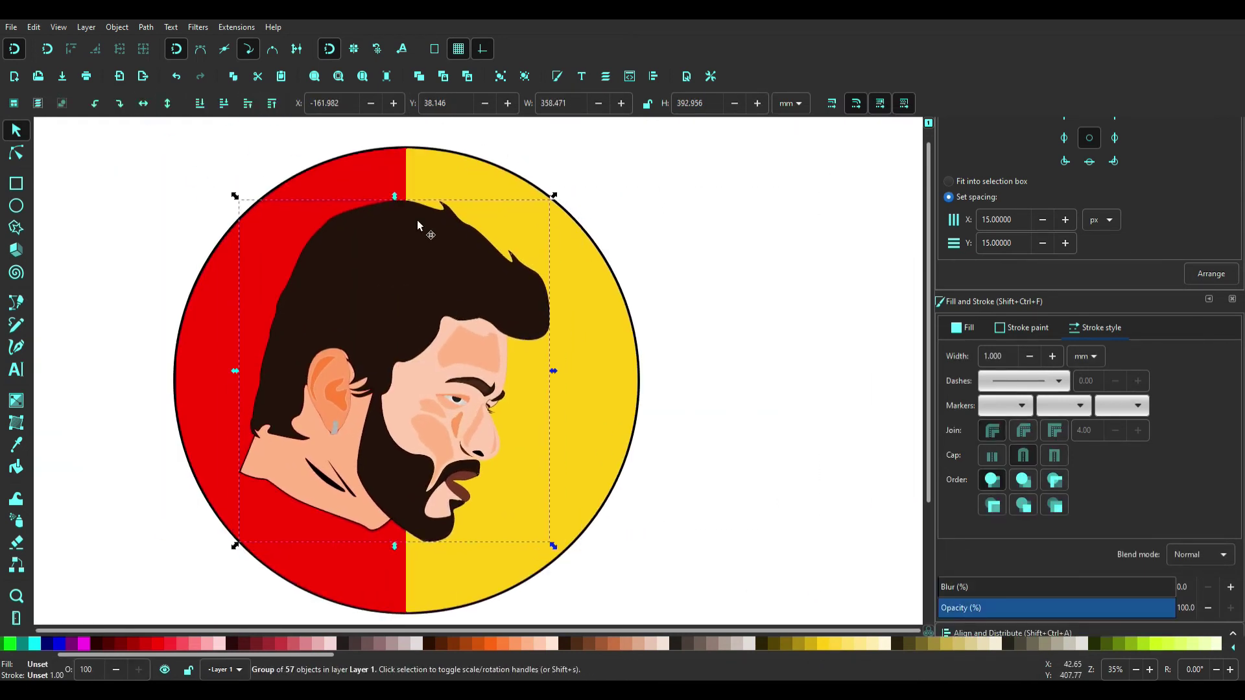
pyautogui.hotkey('ctrl', 'z')
pyautogui.press('Escape')
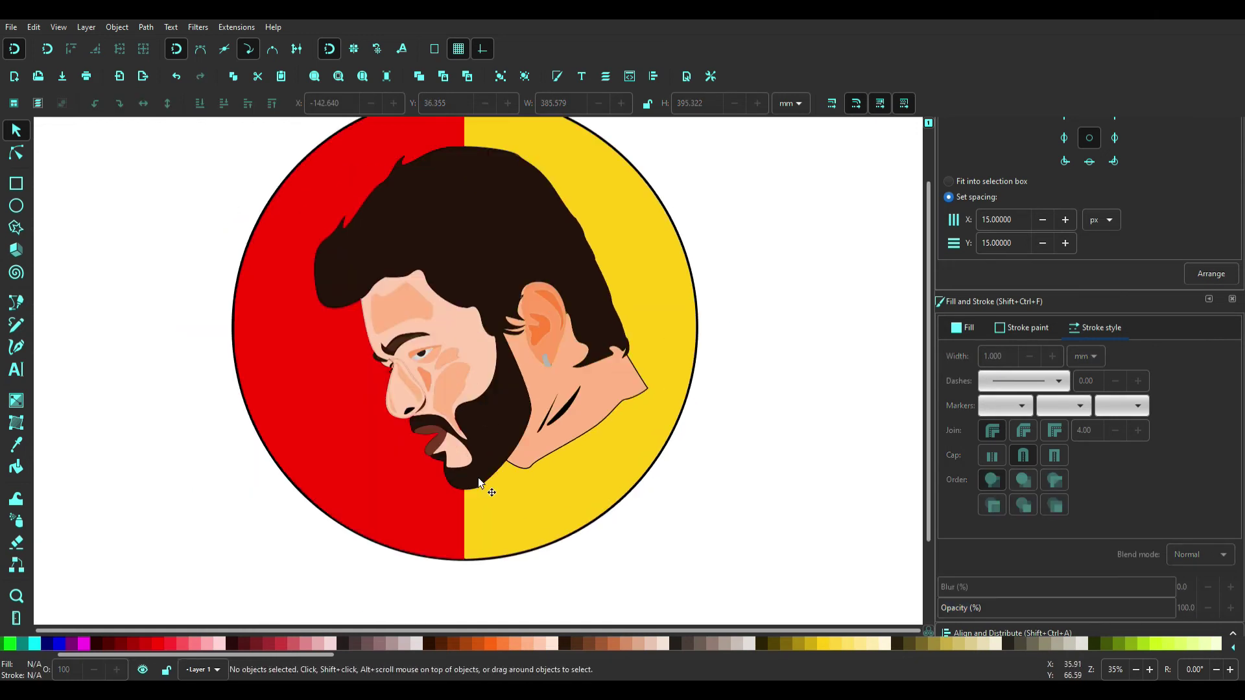
# Start the profile outline at the top of the hair and trace down the hair edge.
pyautogui.press('b')
pyautogui.keyDown('ctrl'); pyautogui.scroll(2, 363, 152); pyautogui.keyUp('ctrl')
pyautogui.click(562, 144)
pyautogui.keyDown('ctrl'); pyautogui.scroll(5, 451, 176); pyautogui.keyUp('ctrl')
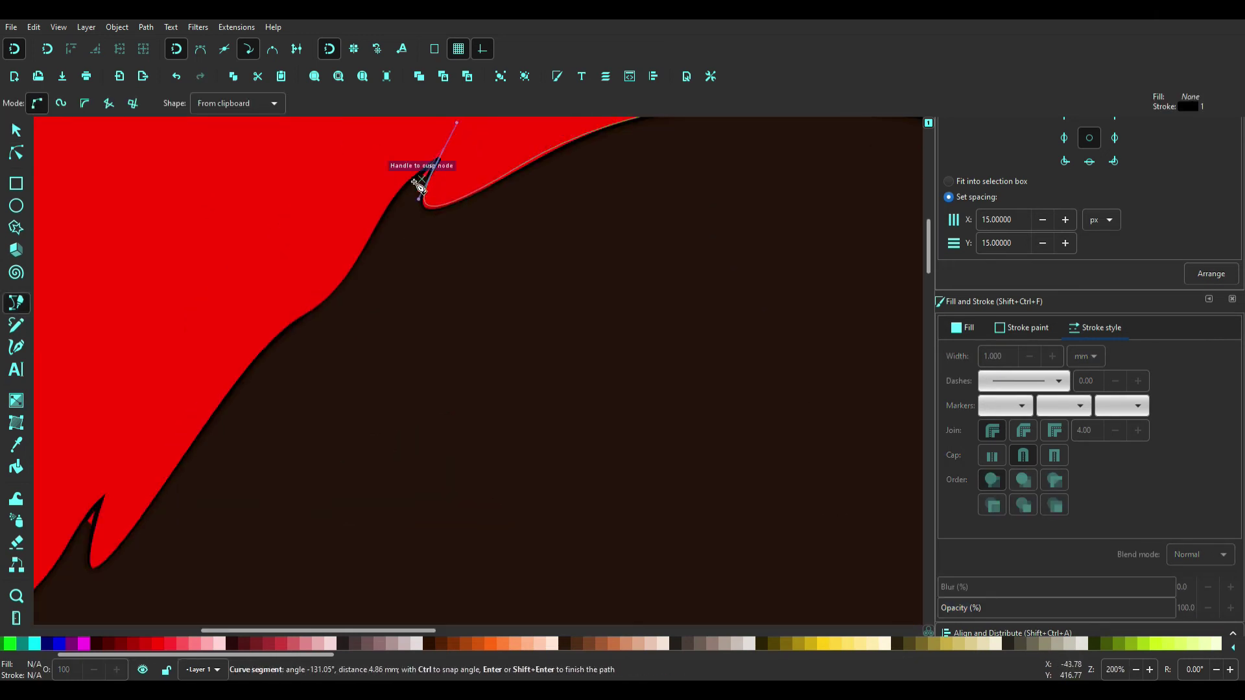
pyautogui.scroll(-2, 290, 328)
pyautogui.hscroll(-3, 290, 328)
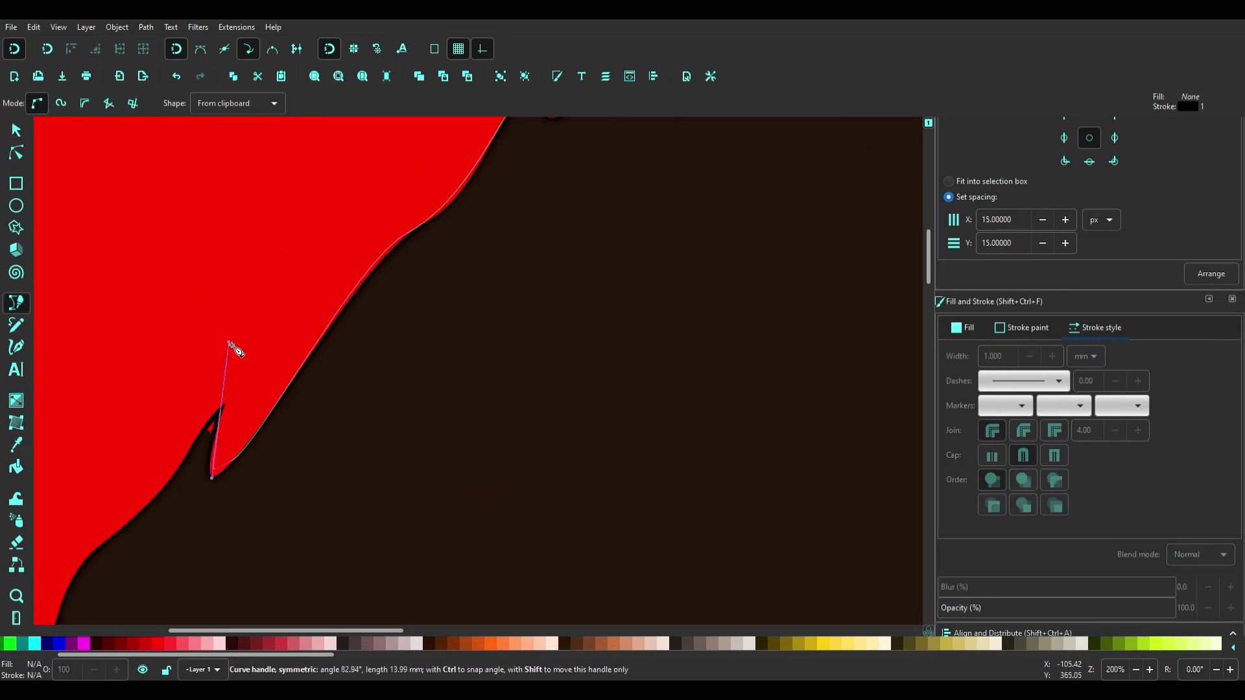
pyautogui.moveTo(115, 543); pyautogui.dragTo(117, 544)
pyautogui.scroll(-3, 259, 487)
pyautogui.hscroll(-2, 311, 399)
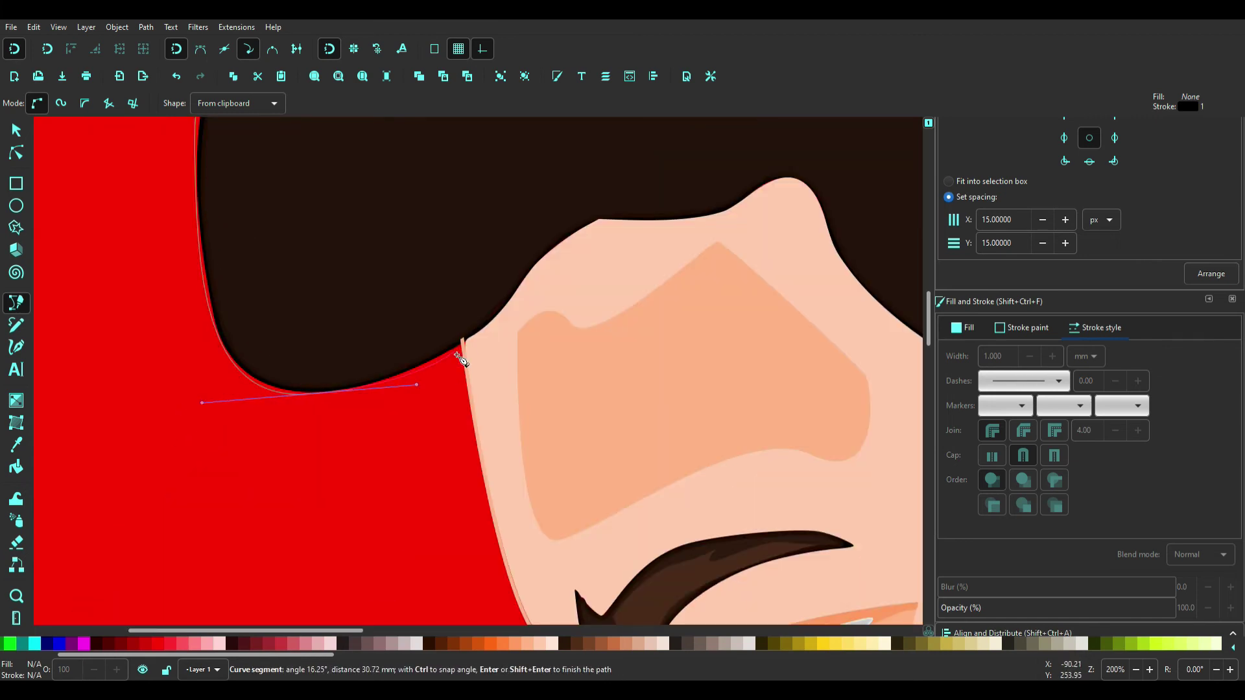
pyautogui.scroll(-5, 458, 356)
pyautogui.hscroll(2, 459, 356)
pyautogui.moveTo(470, 392); pyautogui.dragTo(503, 454)
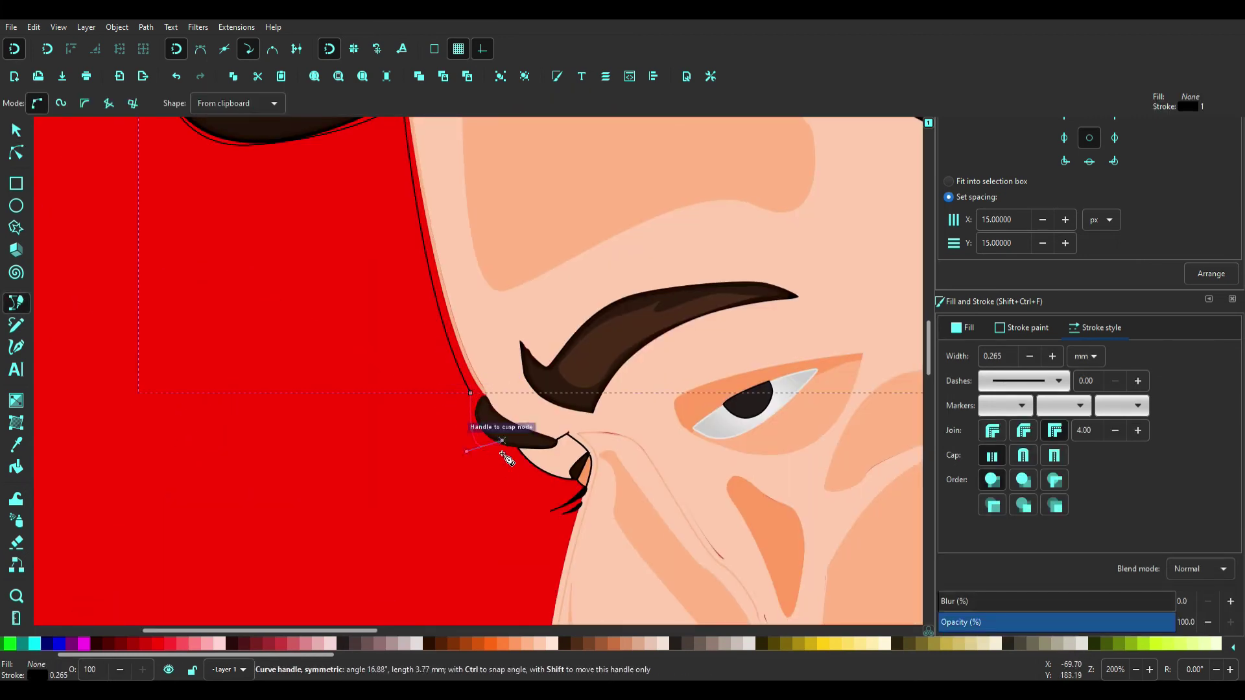
pyautogui.keyDown('ctrl'); pyautogui.scroll(2, 527, 509); pyautogui.keyUp('ctrl')
pyautogui.hscroll(-3, 583, 486)
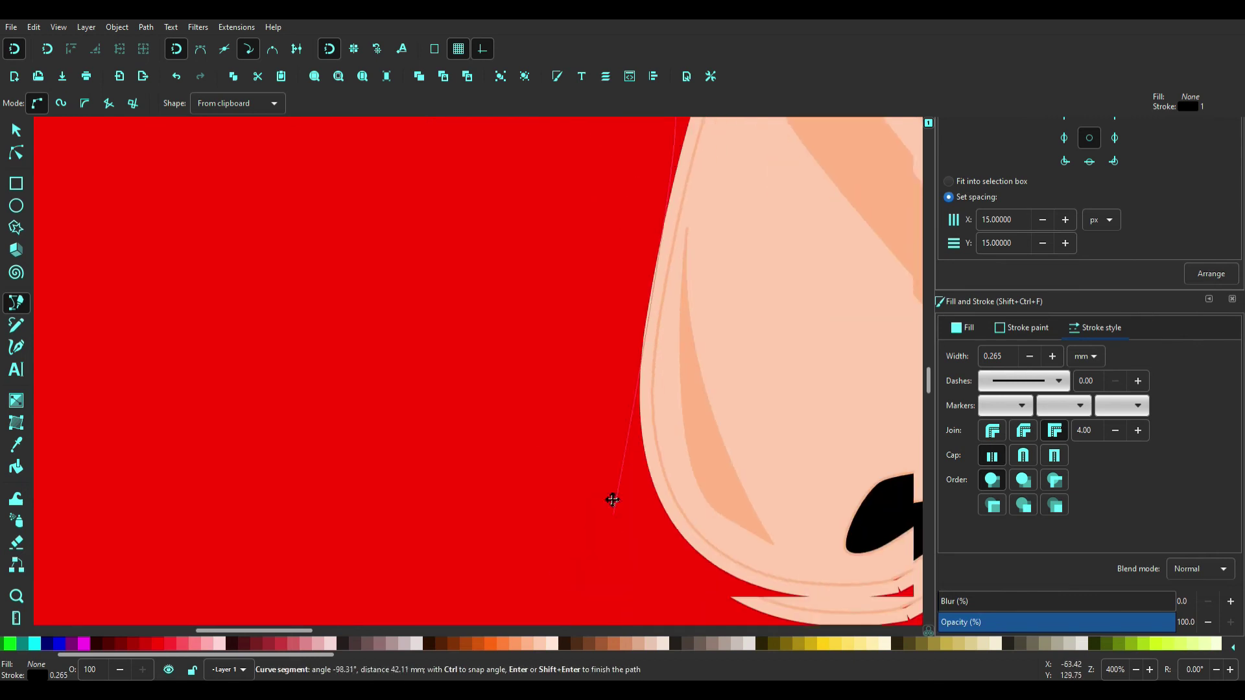
pyautogui.scroll(-3, 610, 496)
pyautogui.hscroll(3, 610, 496)
# Continue the outline around the nose tip, upper lip, mouth and beard, then finish the path.
pyautogui.moveTo(584, 326); pyautogui.dragTo(596, 324)
pyautogui.moveTo(625, 452); pyautogui.dragTo(626, 452)
pyautogui.scroll(-3, 625, 452)
pyautogui.hscroll(2, 648, 486)
pyautogui.moveTo(704, 351); pyautogui.dragTo(642, 371)
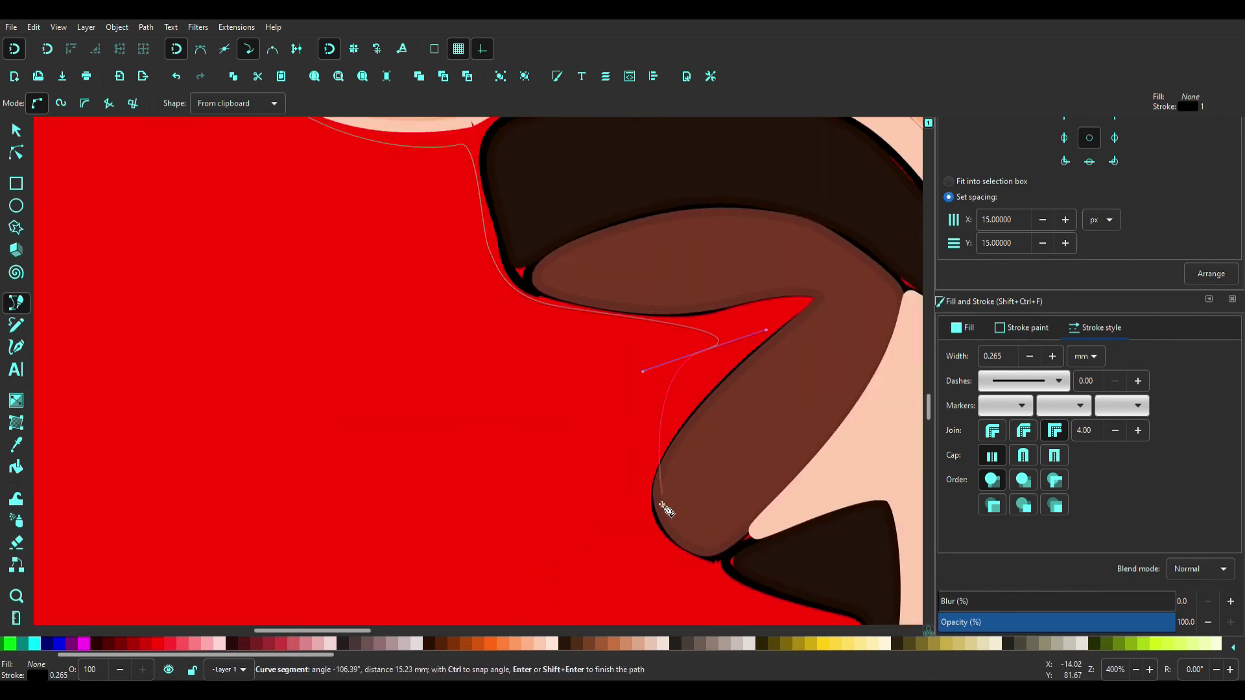
pyautogui.moveTo(718, 382); pyautogui.dragTo(718, 382)
pyautogui.hscroll(5, 649, 389)
pyautogui.scroll(-5, 514, 417)
pyautogui.scroll(4, 342, 190)
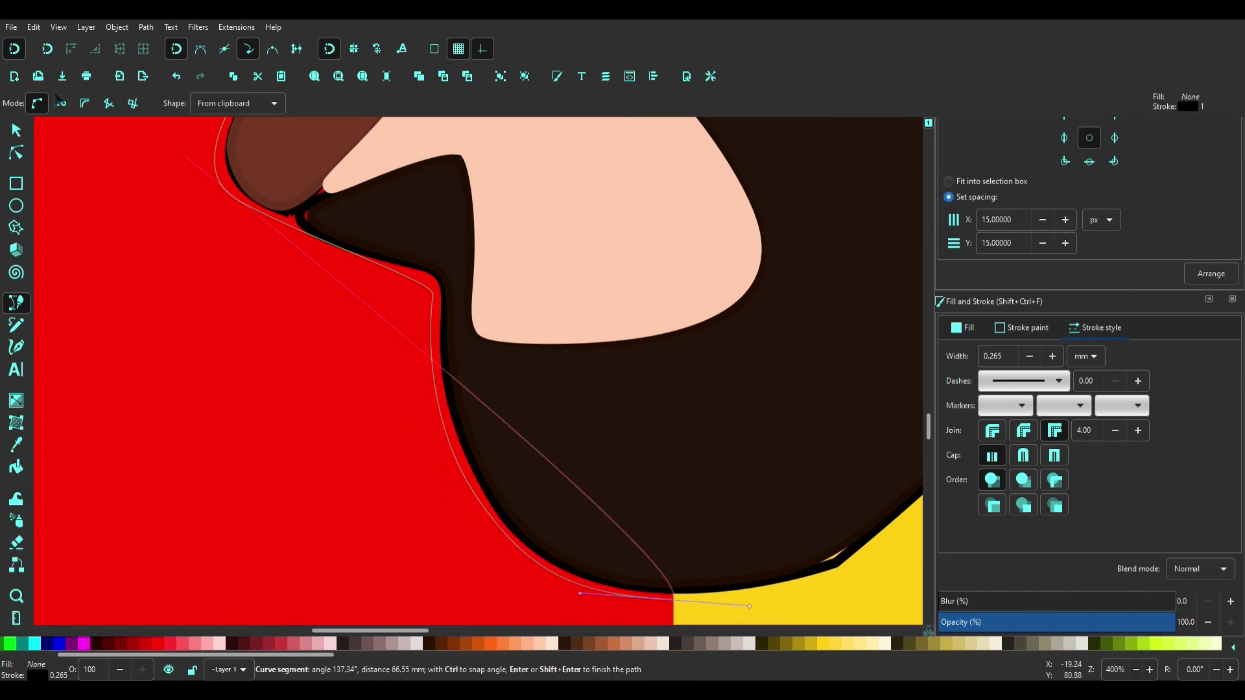
pyautogui.press('Return')
# Give the outline a thicker yellow 2.365 mm stroke and adjust its nodes.
pyautogui.keyDown('ctrl'); pyautogui.scroll(-7, 473, 389); pyautogui.keyUp('ctrl')
pyautogui.press('s')
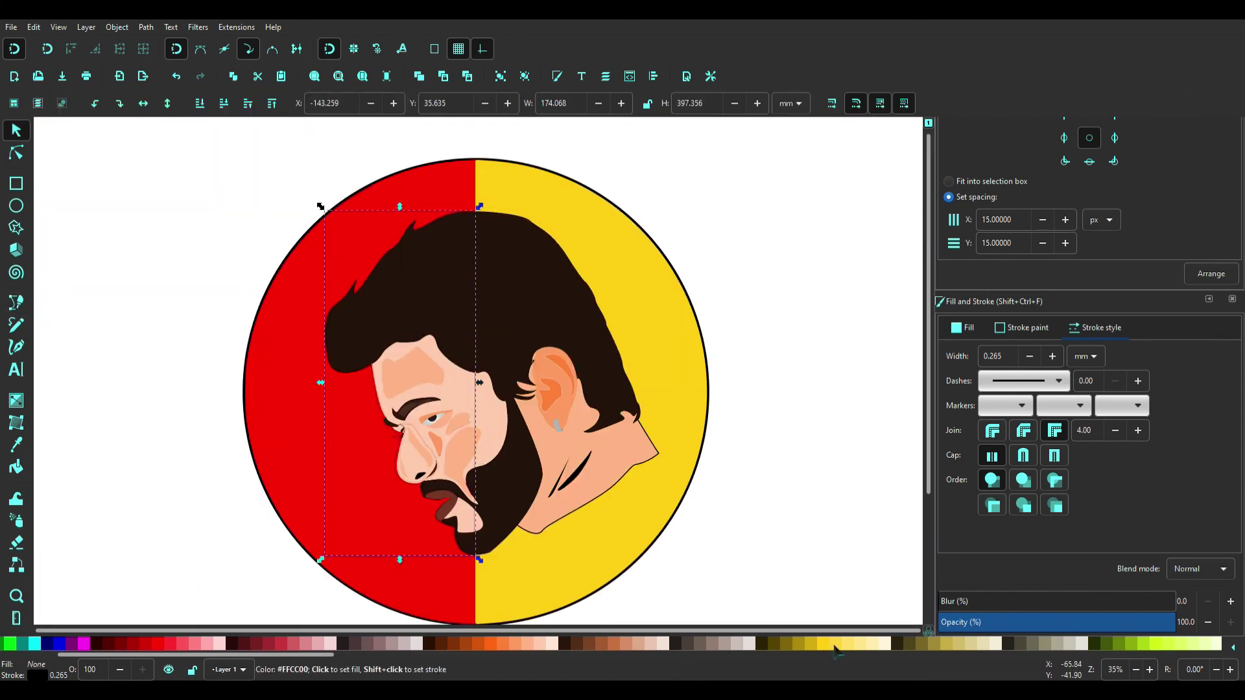
pyautogui.scroll(6, 1058, 365)
pyautogui.press('+')
pyautogui.press('n')
pyautogui.keyDown('ctrl'); pyautogui.scroll(5, 352, 418); pyautogui.keyUp('ctrl')
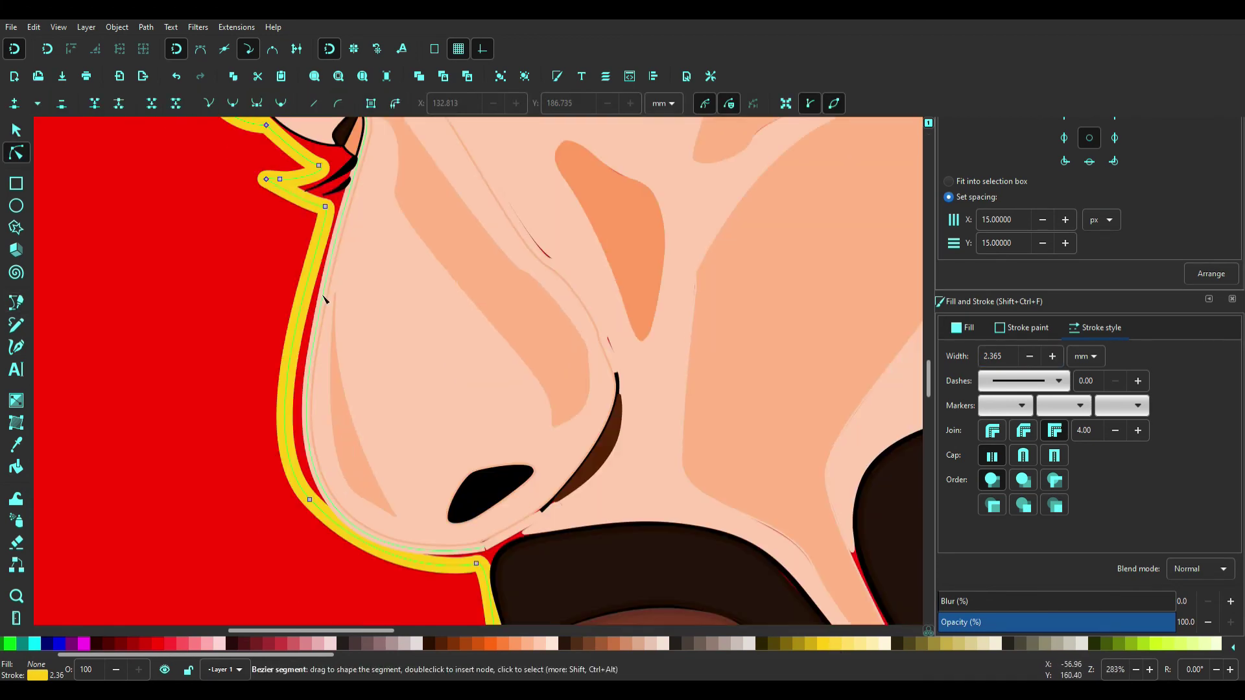
pyautogui.press('Escape')
pyautogui.press('5')
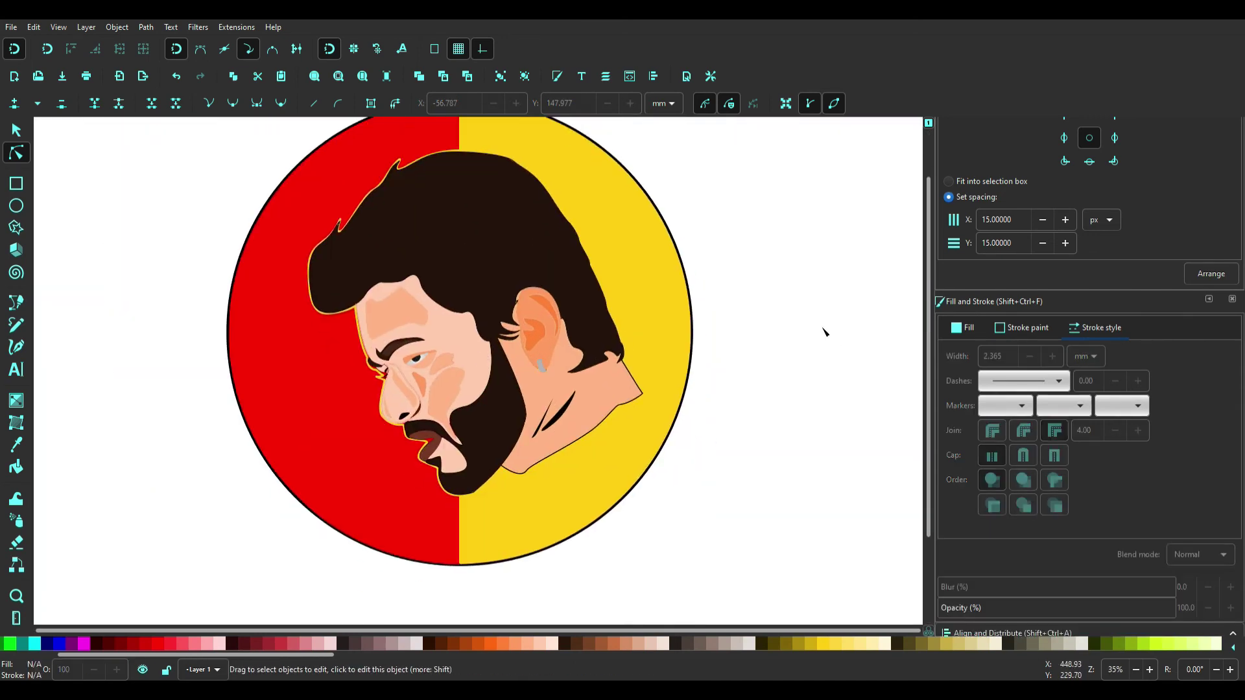
pyautogui.press('b')
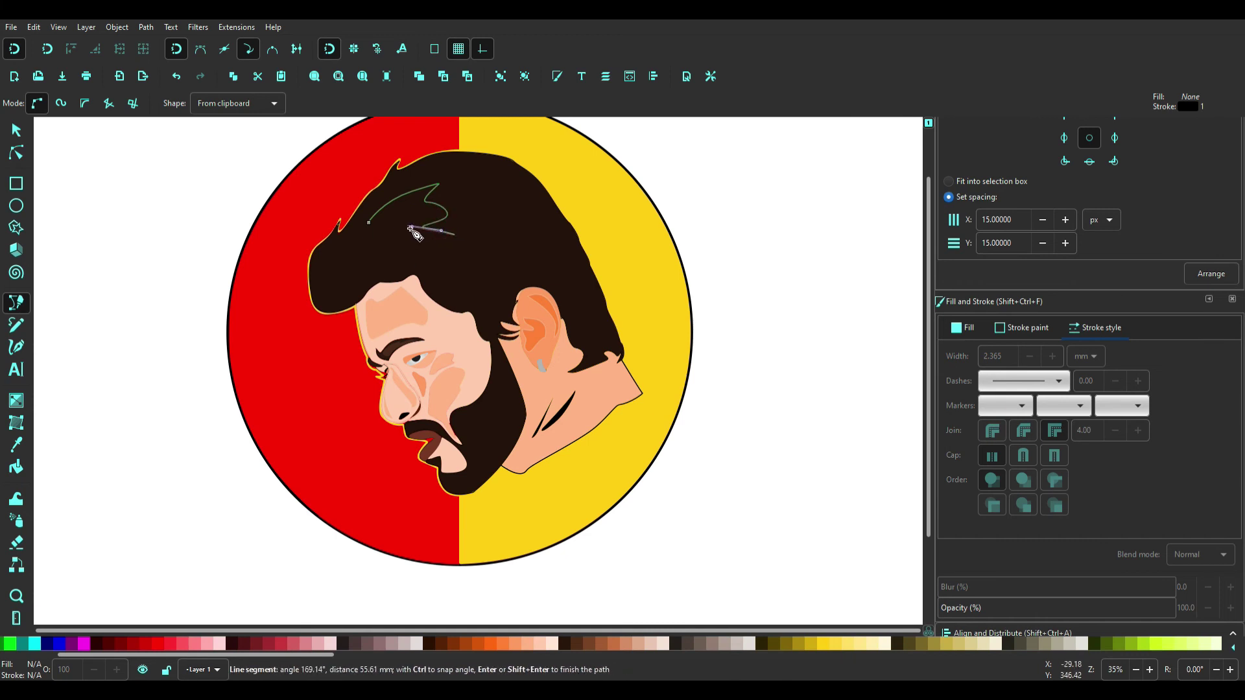
# Finish the hair highlight shapes, fill them red, and lower their opacity to semi-transparent.
pyautogui.scroll(1, 370, 191)
pyautogui.press('Return')
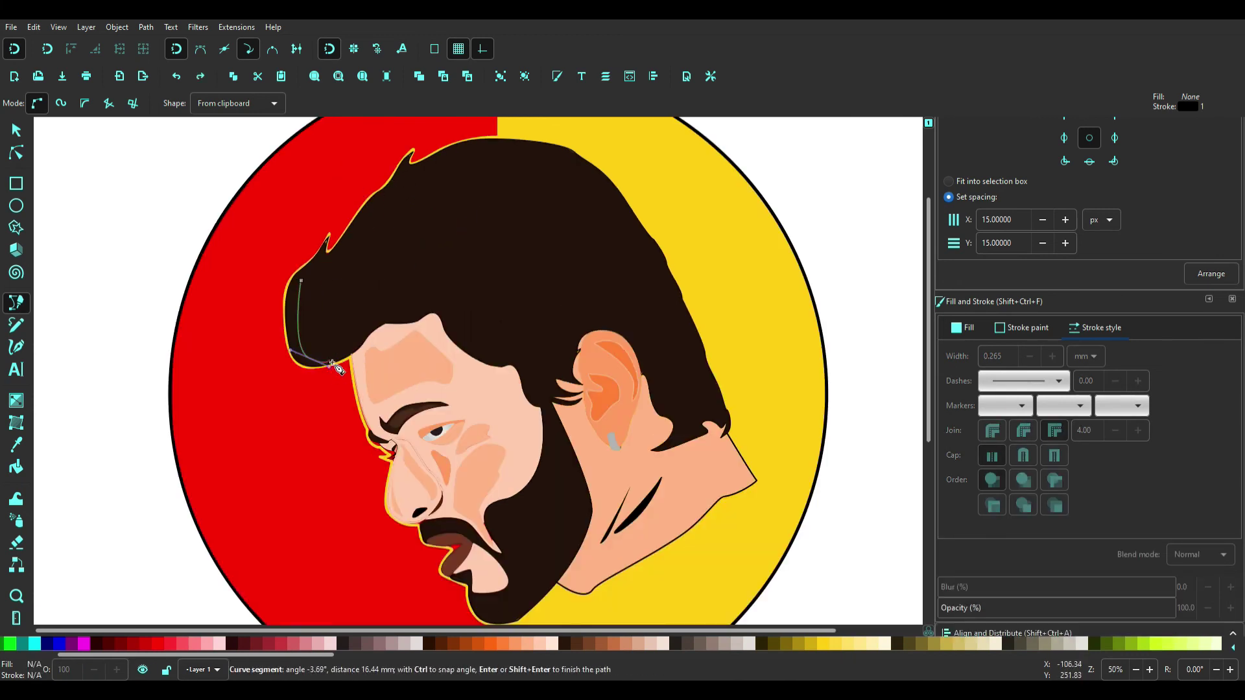
pyautogui.press('s')
pyautogui.click(157, 643)
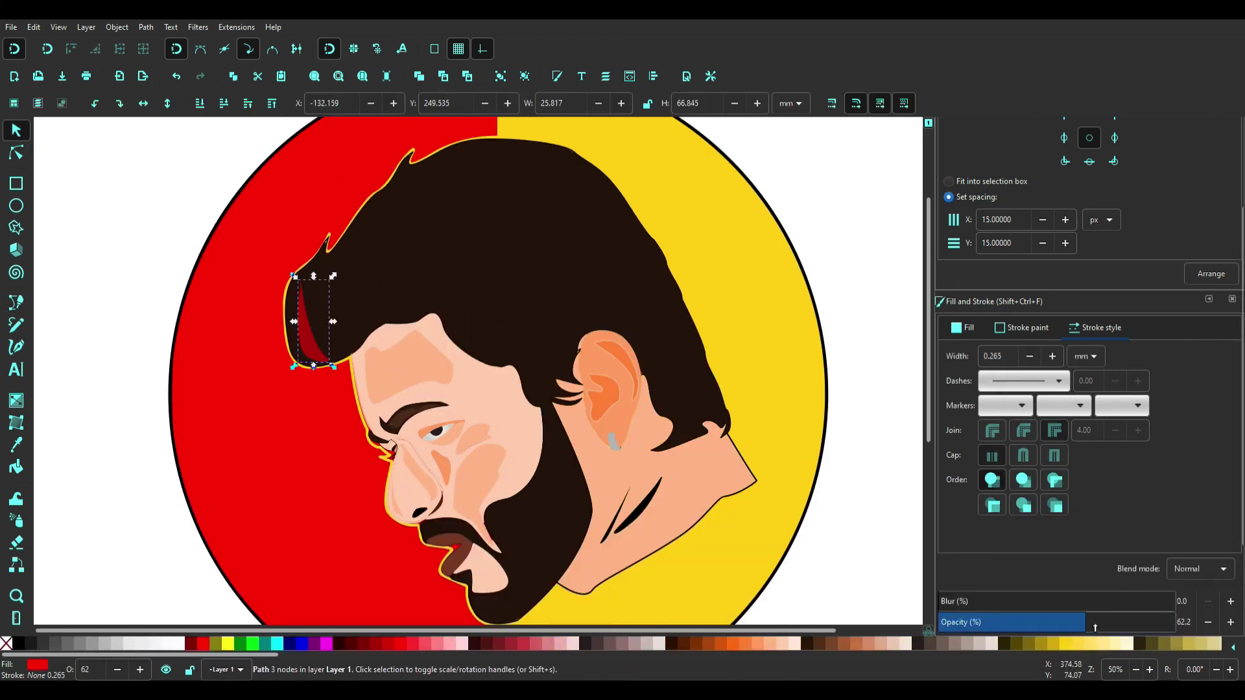
pyautogui.scroll(2, 1094, 627)
pyautogui.press('+')
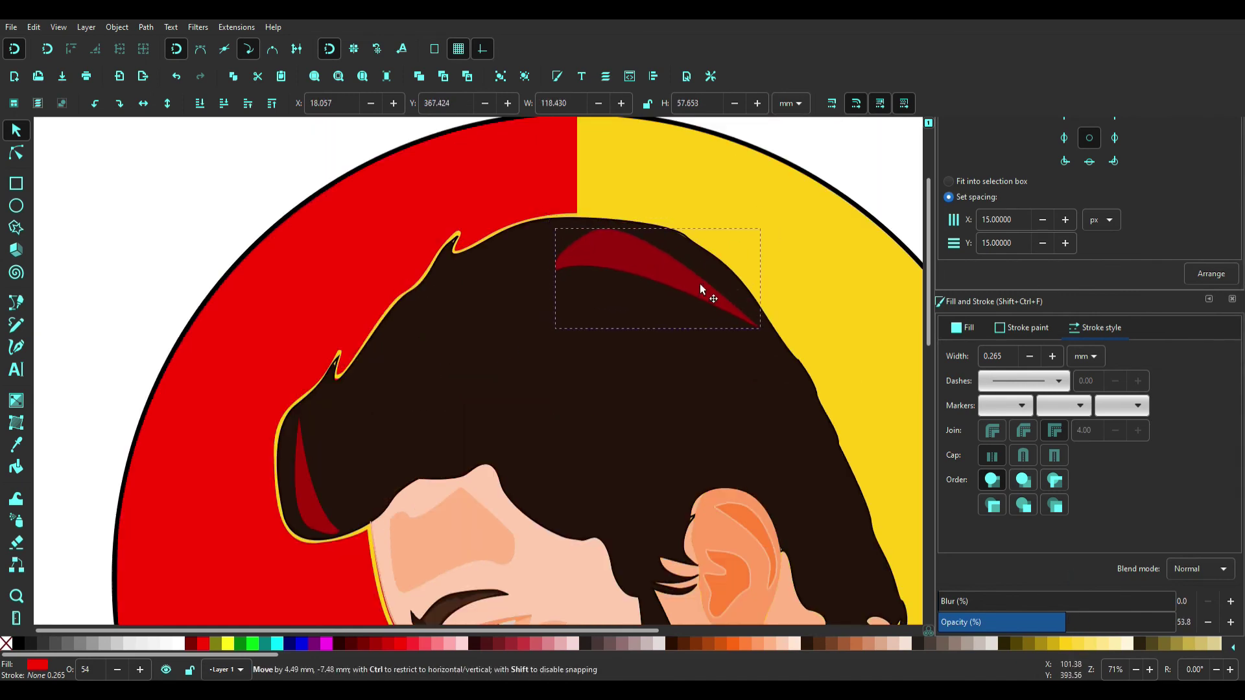
pyautogui.scroll(-2, 699, 282)
pyautogui.click(765, 294)
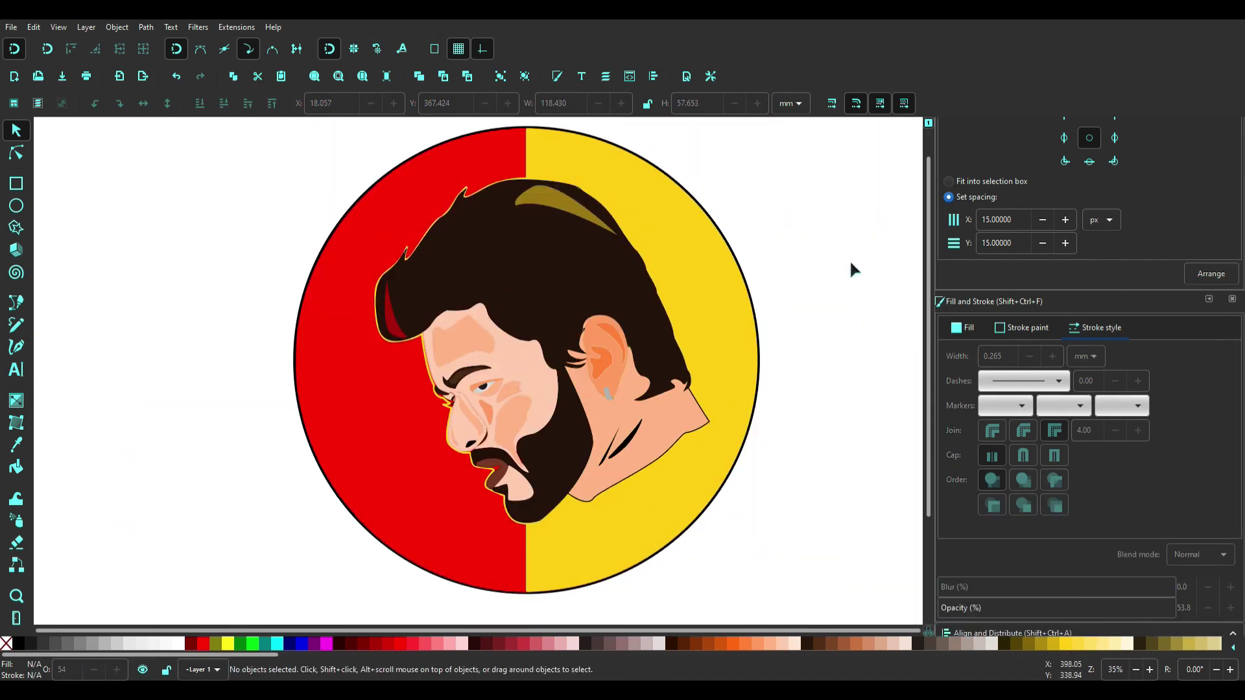